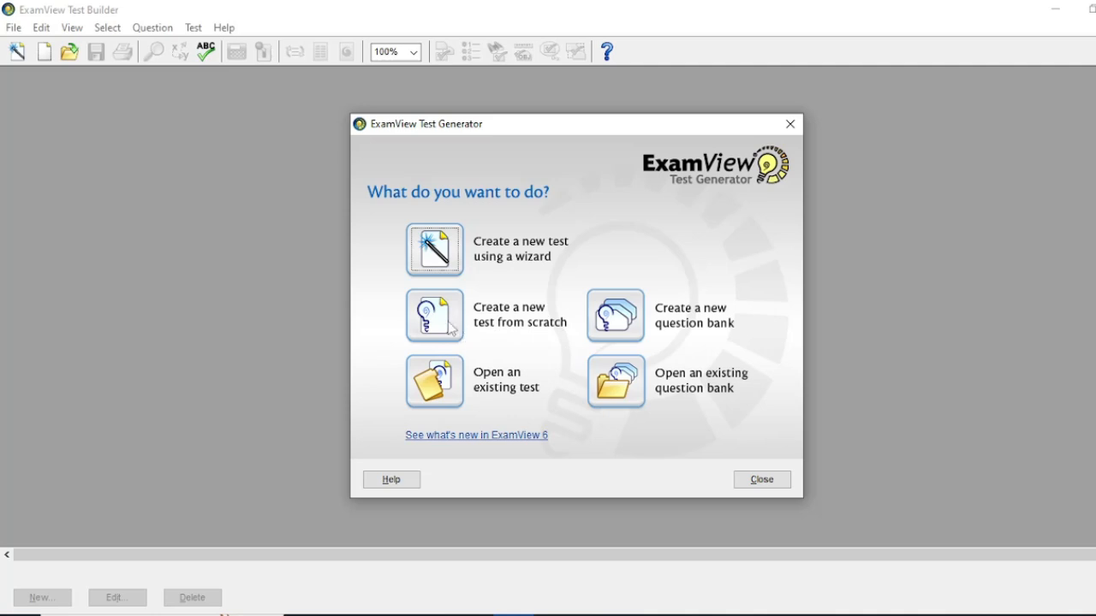
Step: Create a new test from scratch titled "Statistics - First Exam" and dismiss the information message
left_click(428, 327)
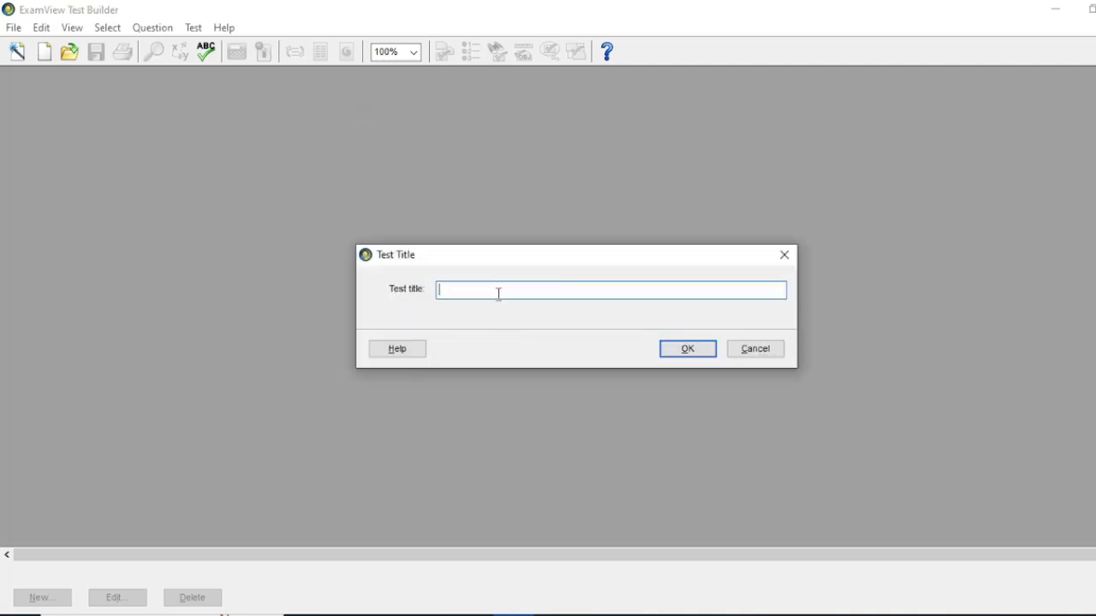
type("Statir")
key("BackSpace")
type("stics - First Exam")
left_click(689, 351)
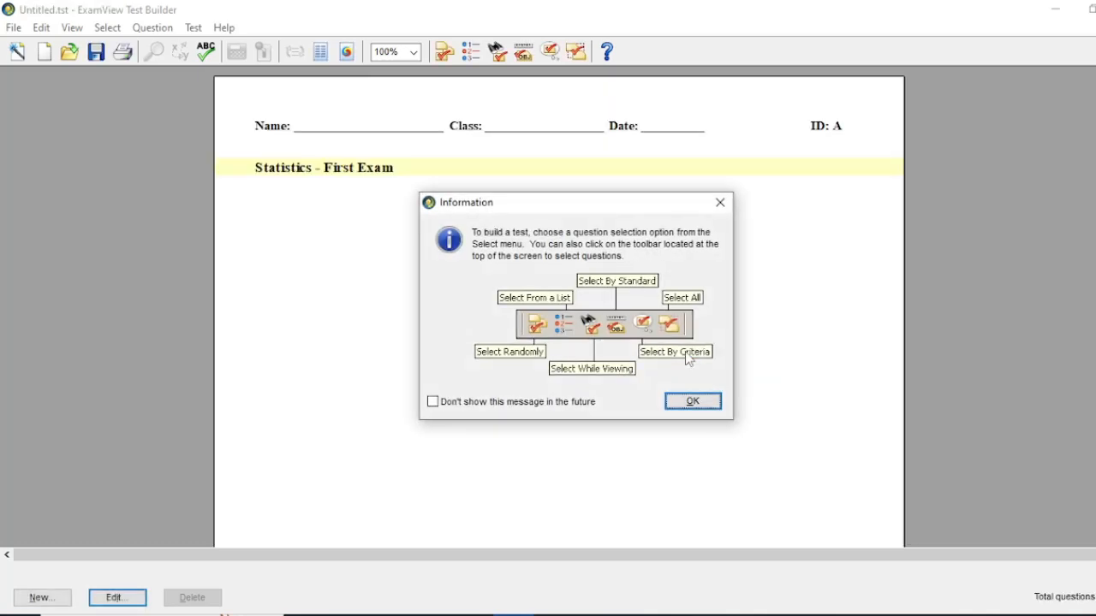
left_click(720, 203)
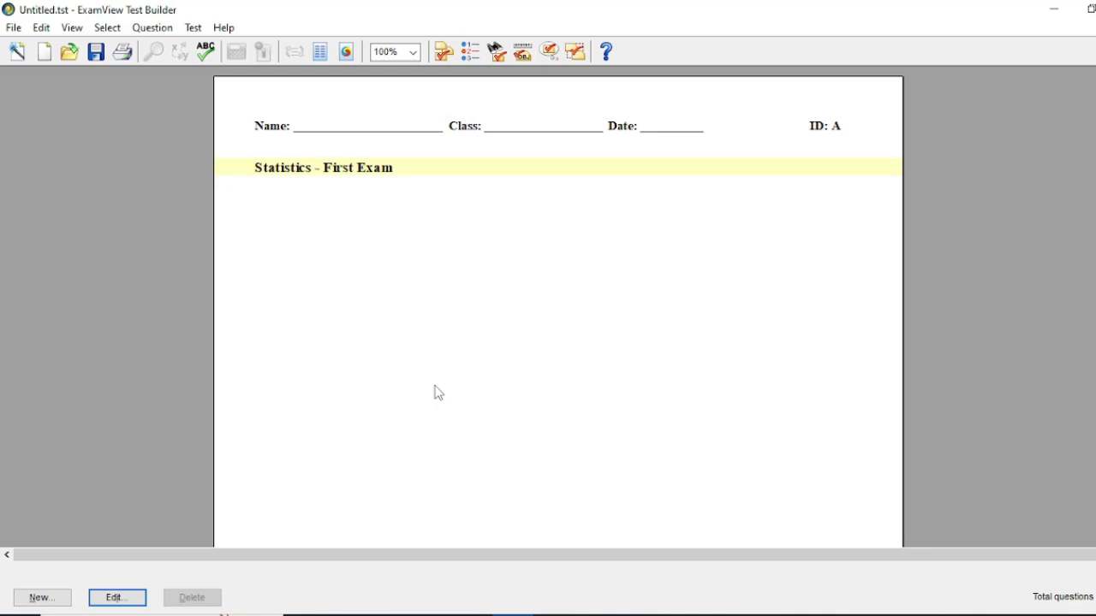
left_click(63, 600)
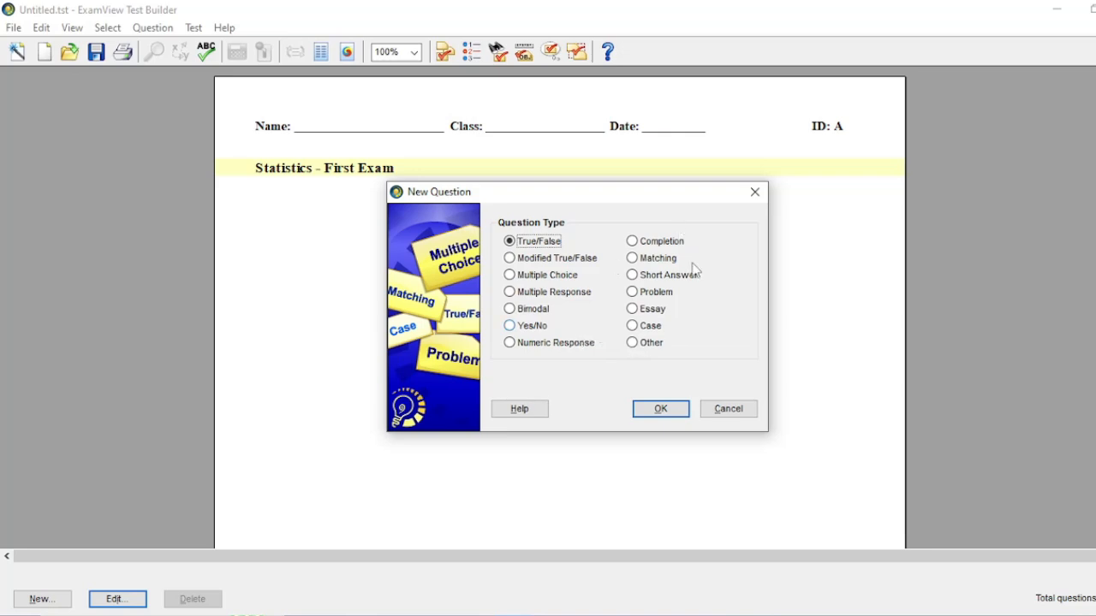
left_click(754, 195)
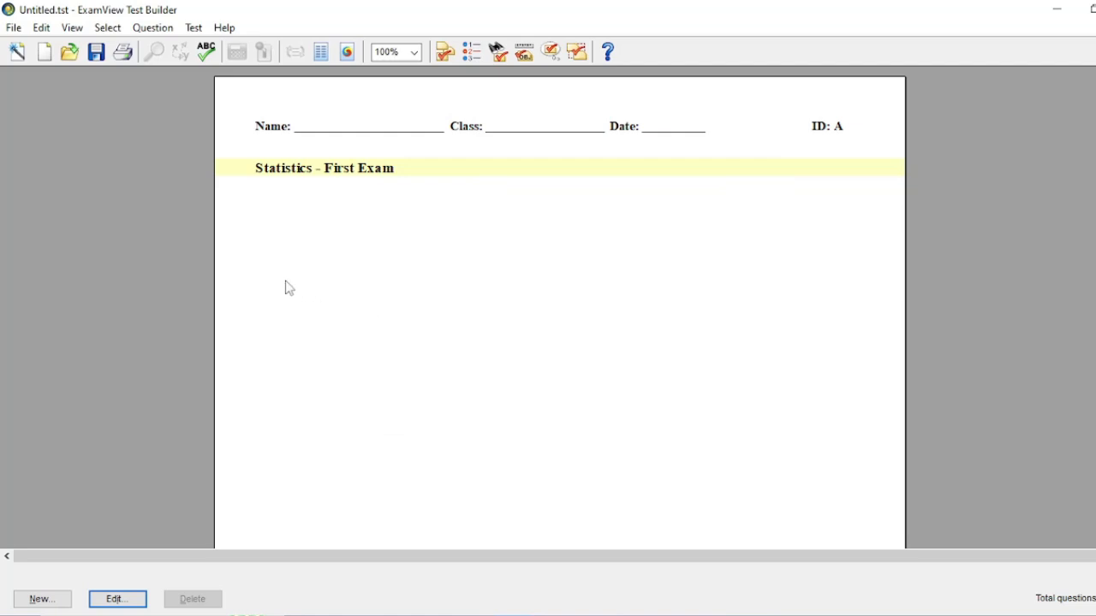
left_click(108, 29)
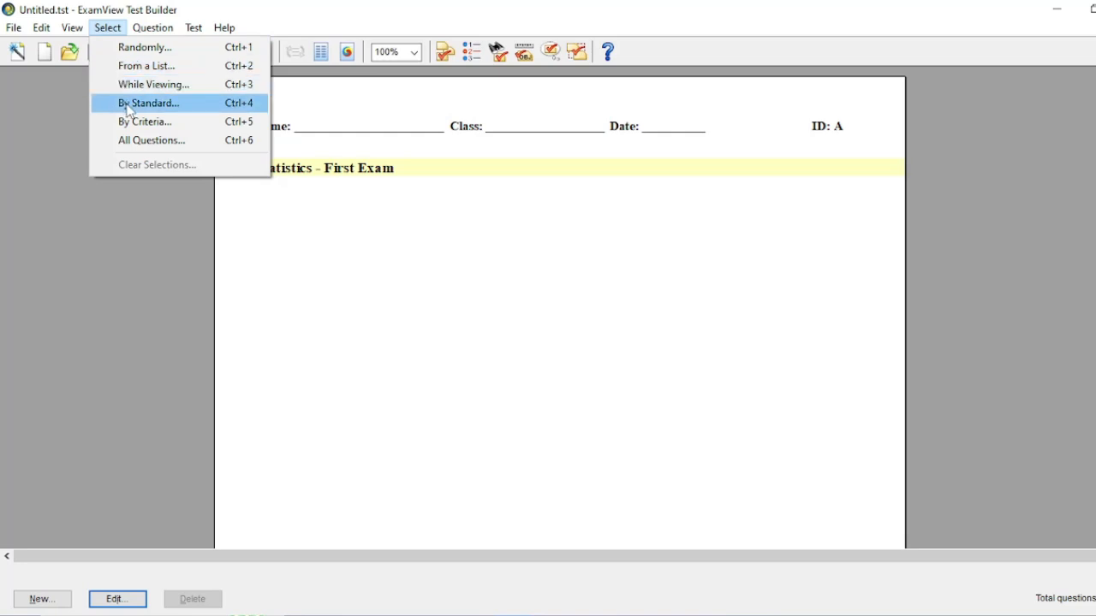
left_click(390, 199)
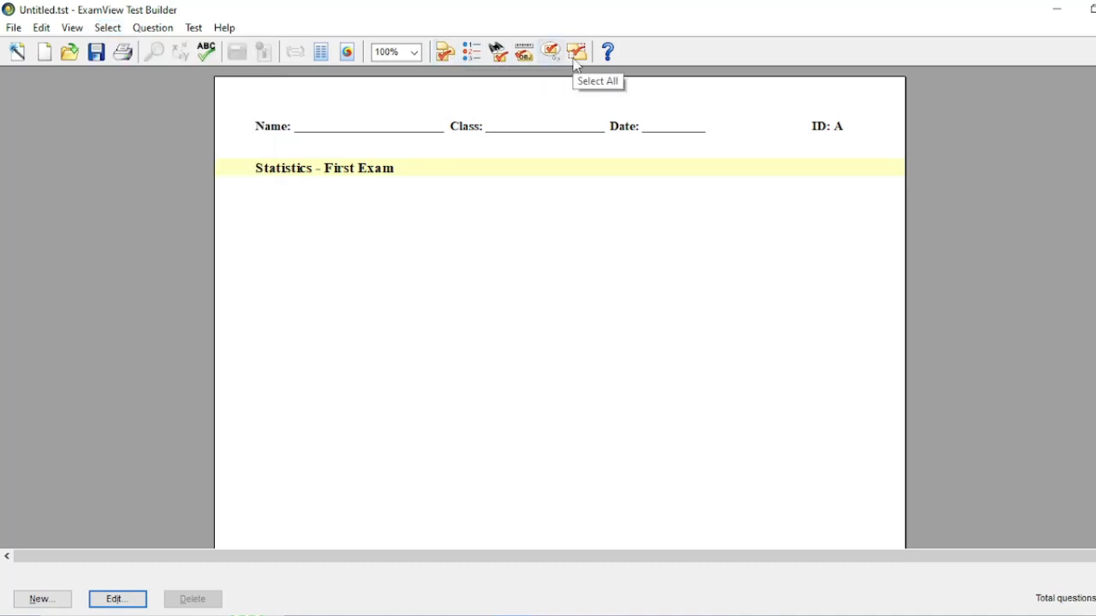
Step: Start selecting questions randomly and set the question bank location to the Statistics folder inside Documents\TestBank
left_click(445, 53)
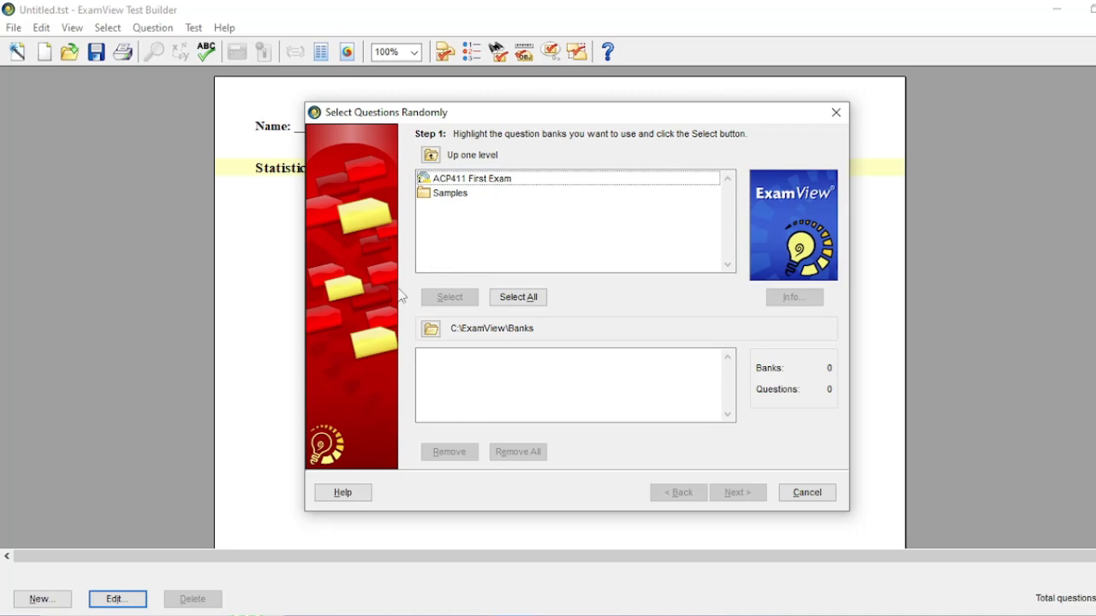
left_click(436, 333)
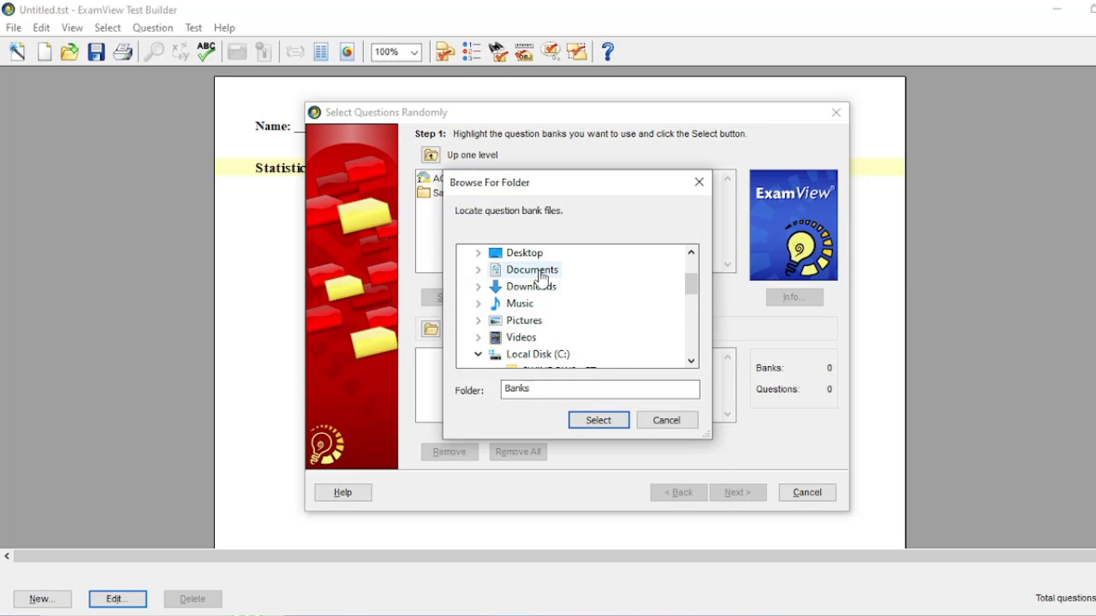
left_click(539, 272)
scroll(552, 299, "down", 6)
scroll(561, 310, "down", 1)
scroll(561, 310, "down", 2)
scroll(559, 305, "down", 4)
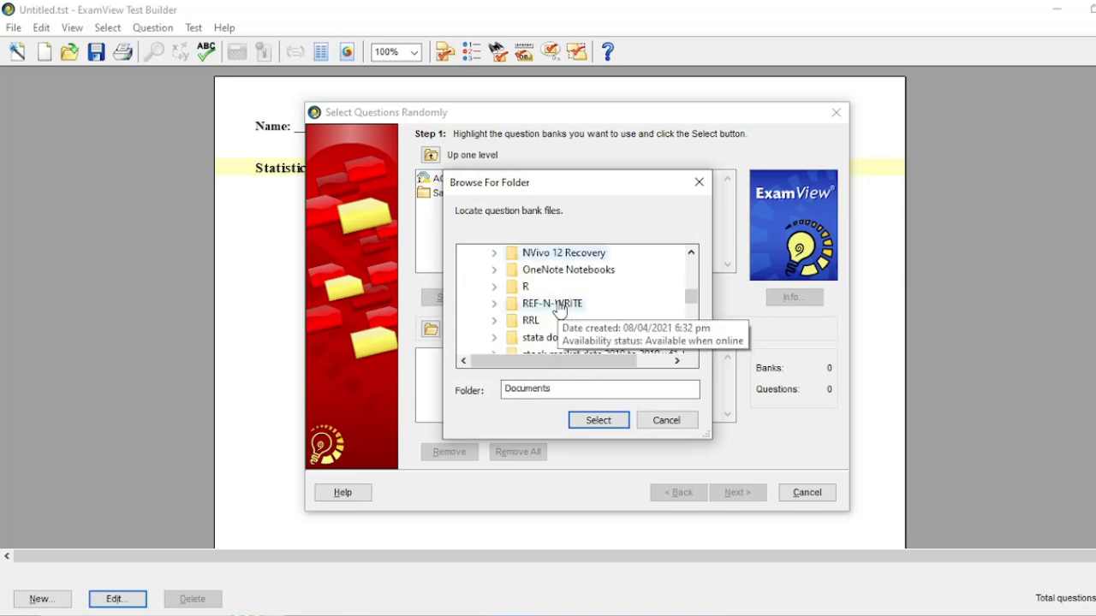
scroll(556, 310, "up", 1)
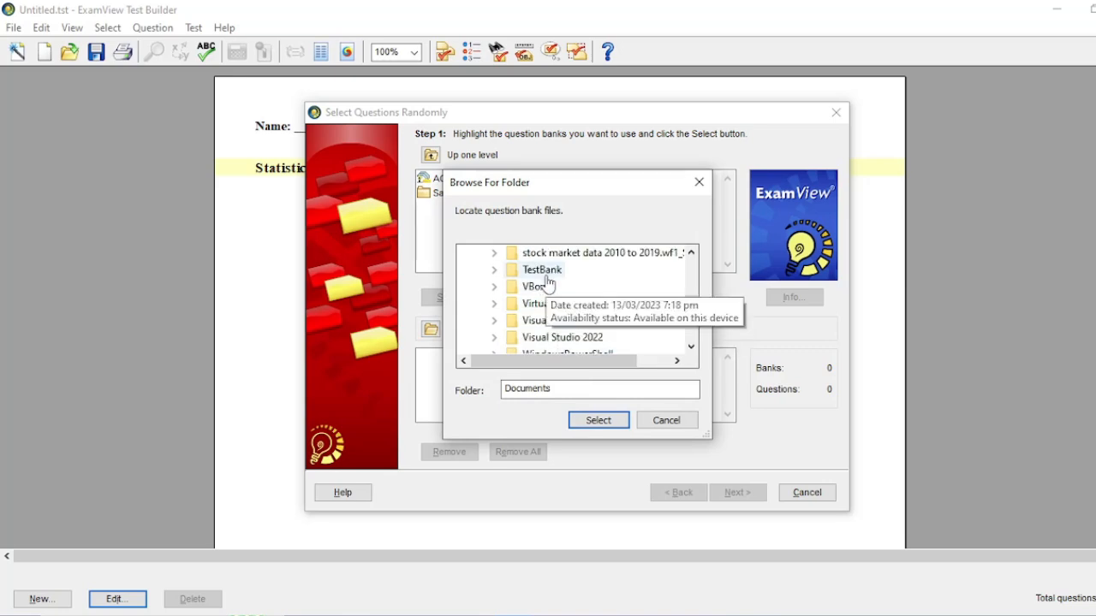
left_click(546, 274)
scroll(545, 281, "up", 1)
scroll(552, 330, "down", 1)
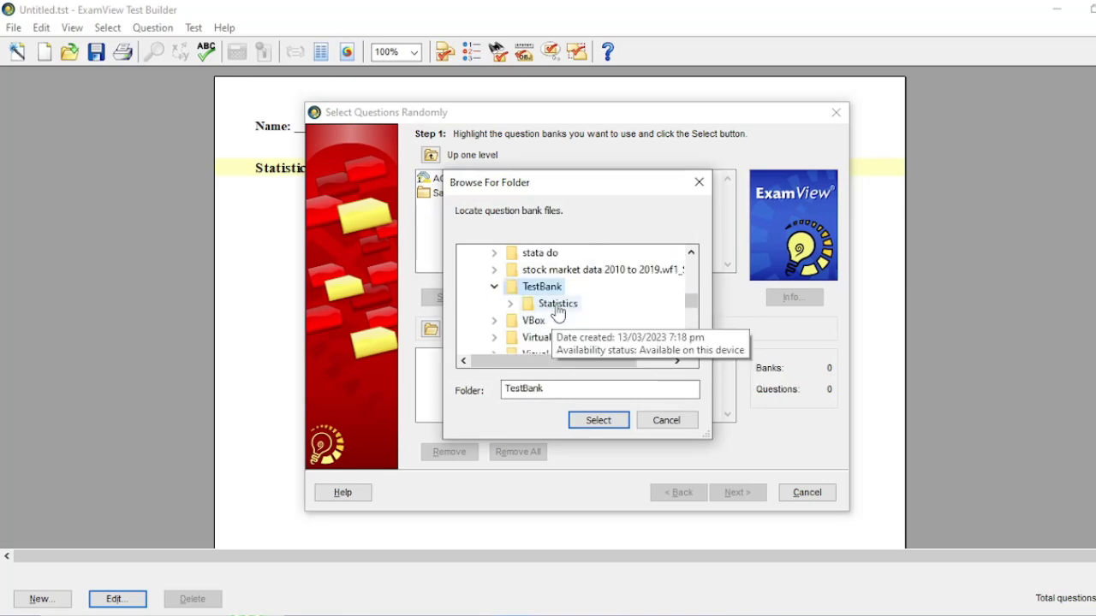
left_click(557, 307)
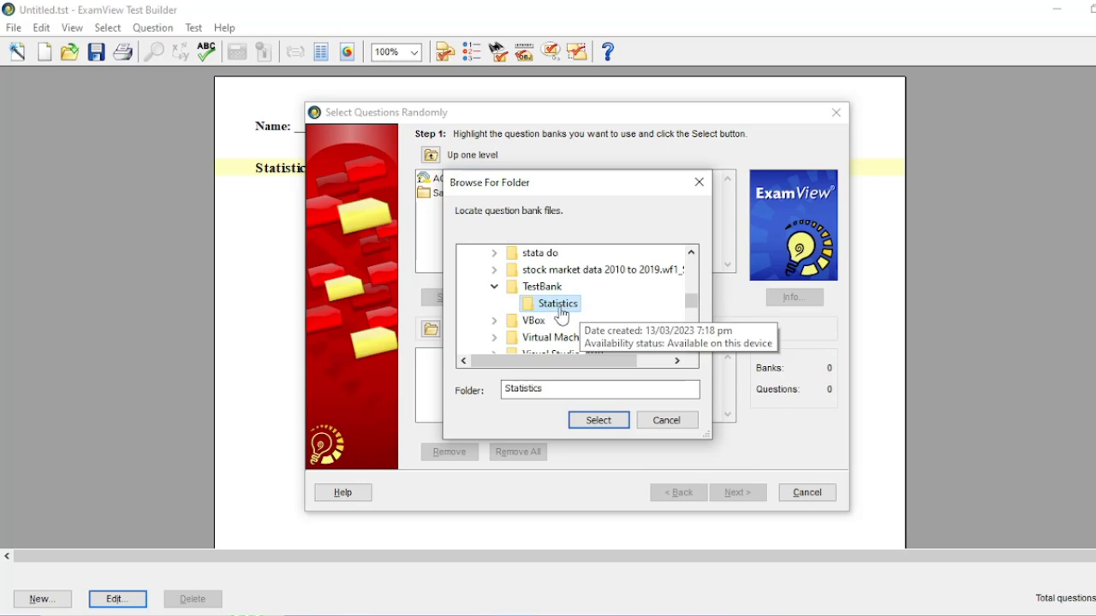
left_click(596, 423)
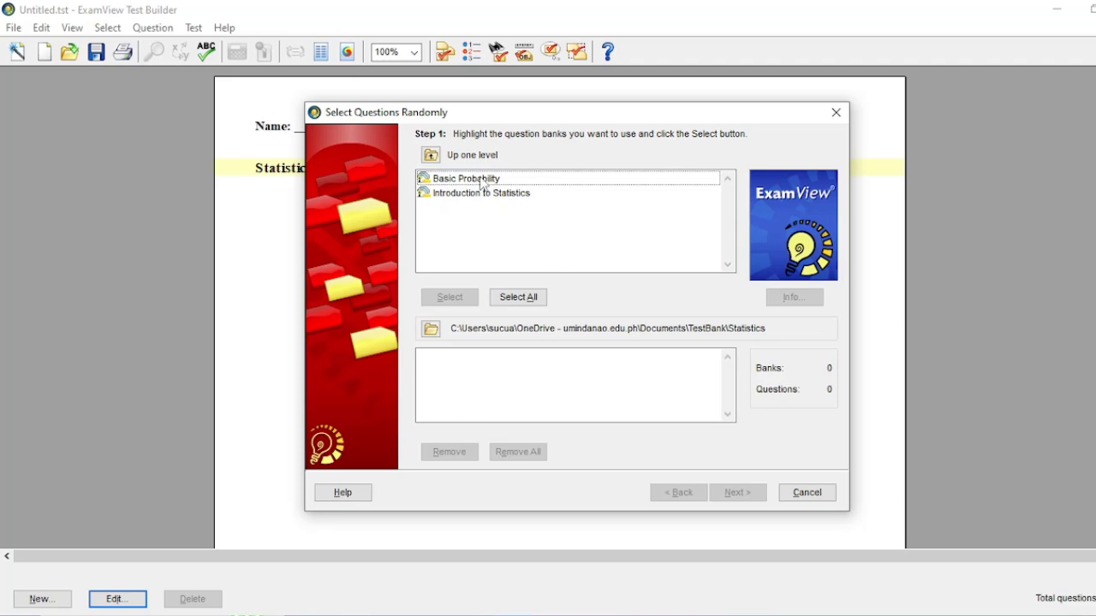
Step: Use all question banks in the folder and randomly add 5 True/False, 5 Multiple Choice and 5 Matching questions
left_click(541, 297)
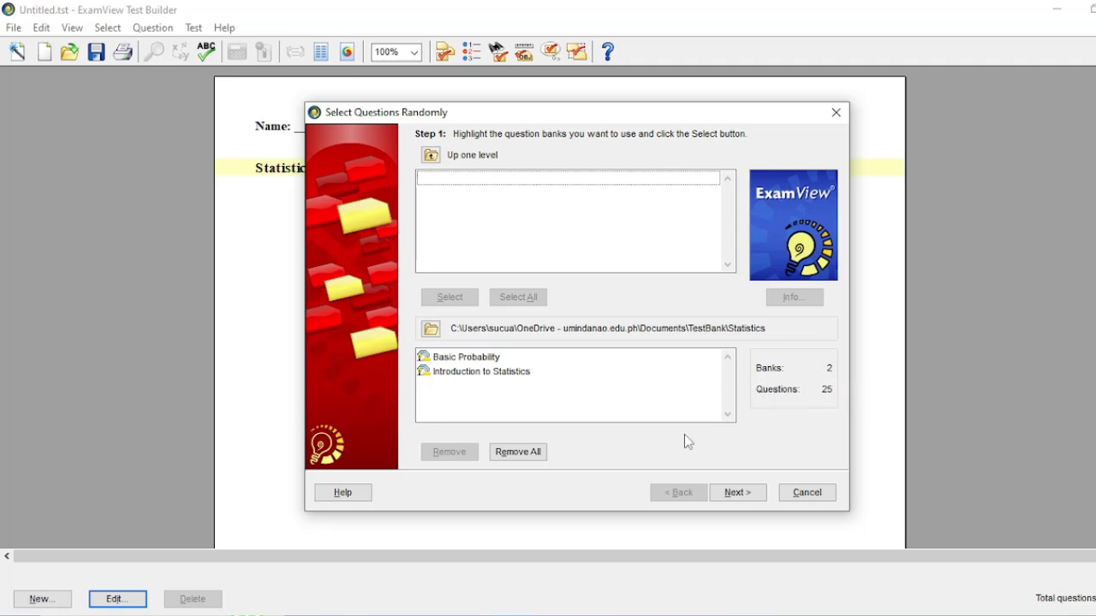
left_click(736, 494)
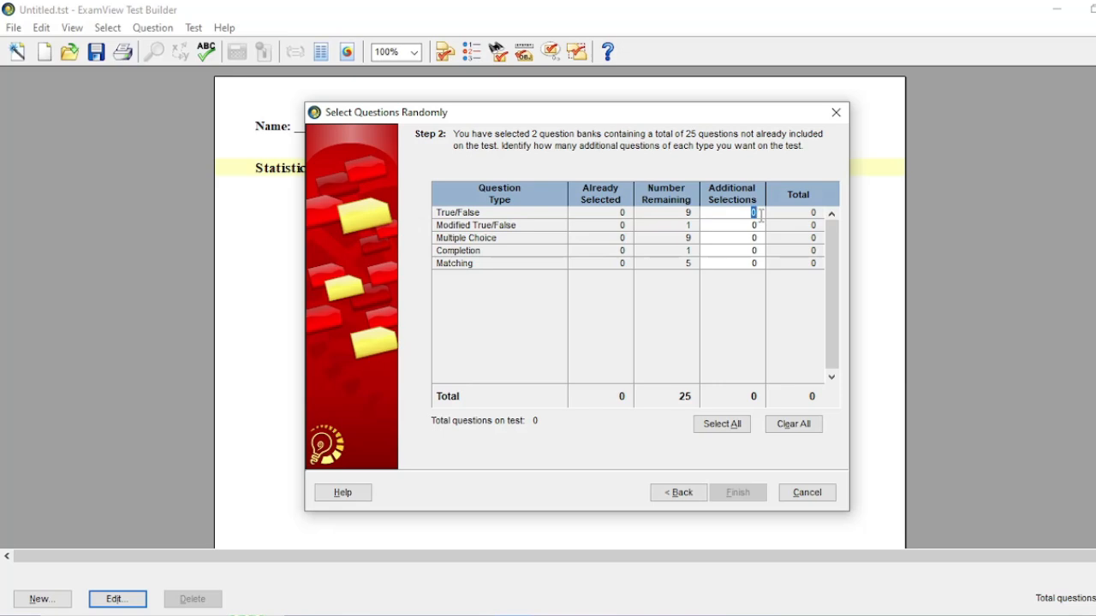
type("5")
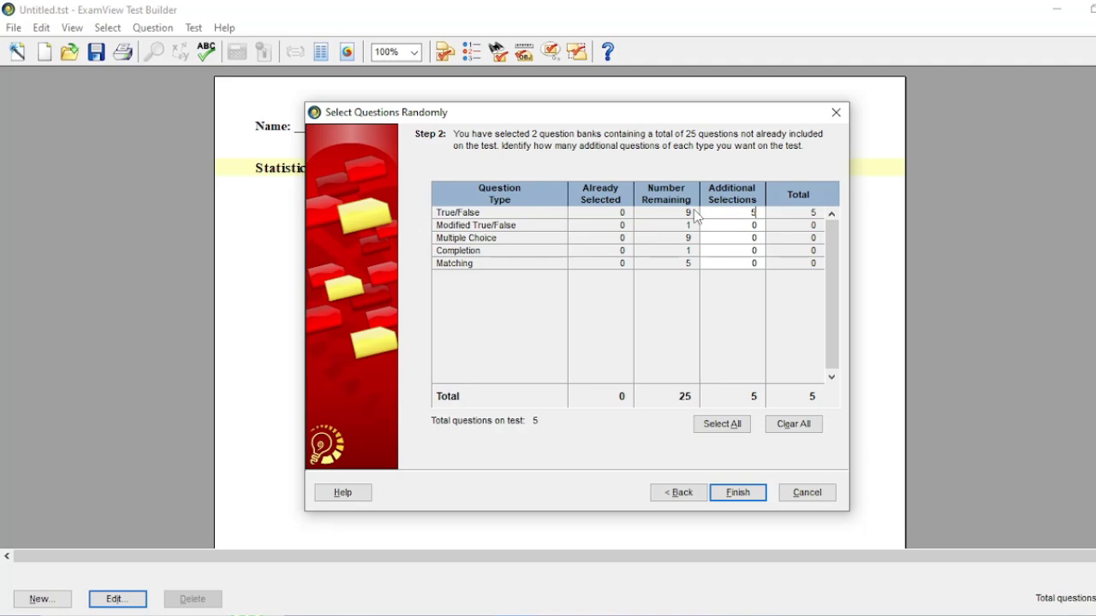
left_click(763, 239)
type("5")
left_click(750, 265)
type("5")
left_click(739, 494)
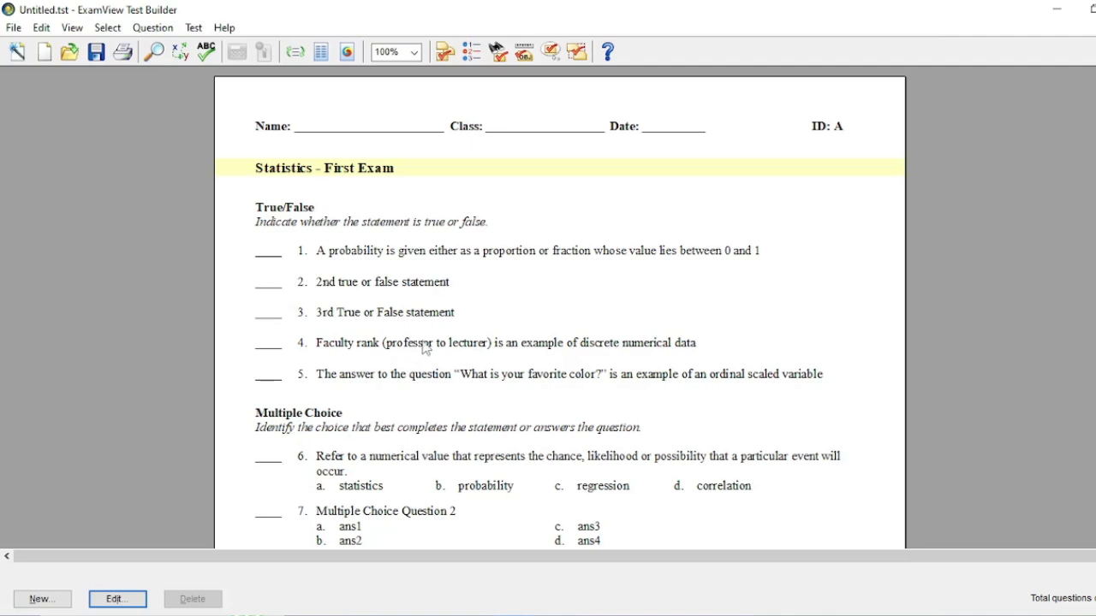
Step: Review the generated test from the True/False questions through to the Matching section
scroll(463, 329, "down", 2)
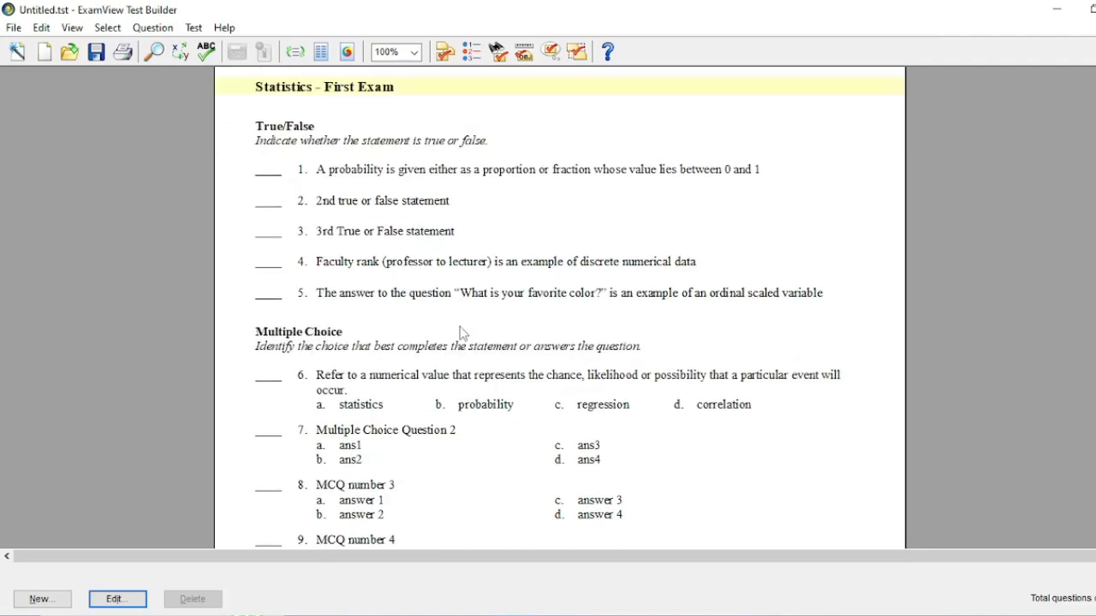
scroll(460, 332, "up", 2)
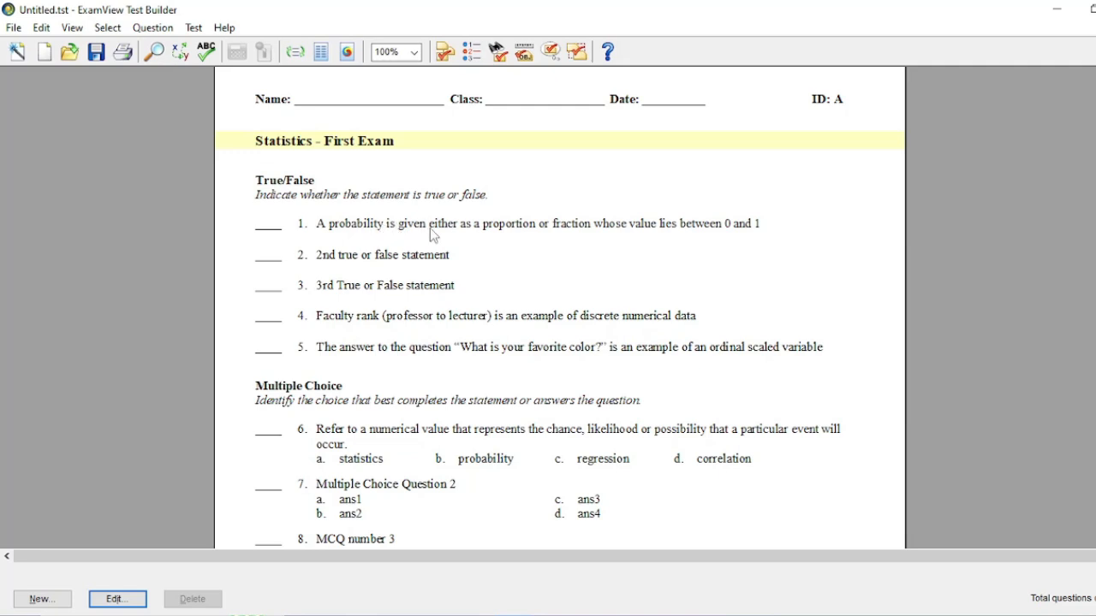
left_click(354, 354)
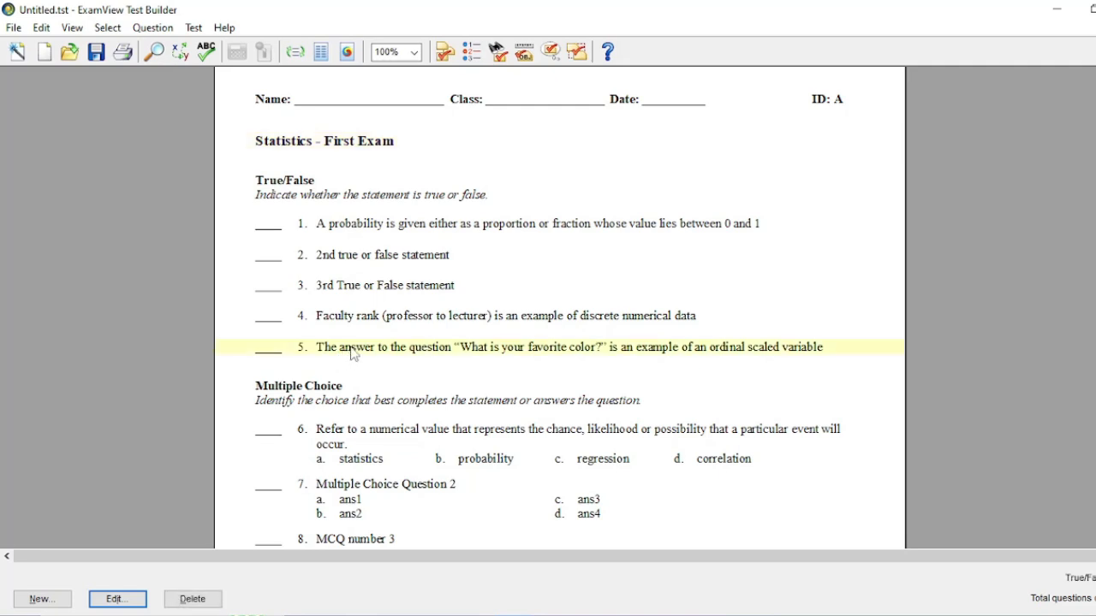
scroll(418, 410, "down", 5)
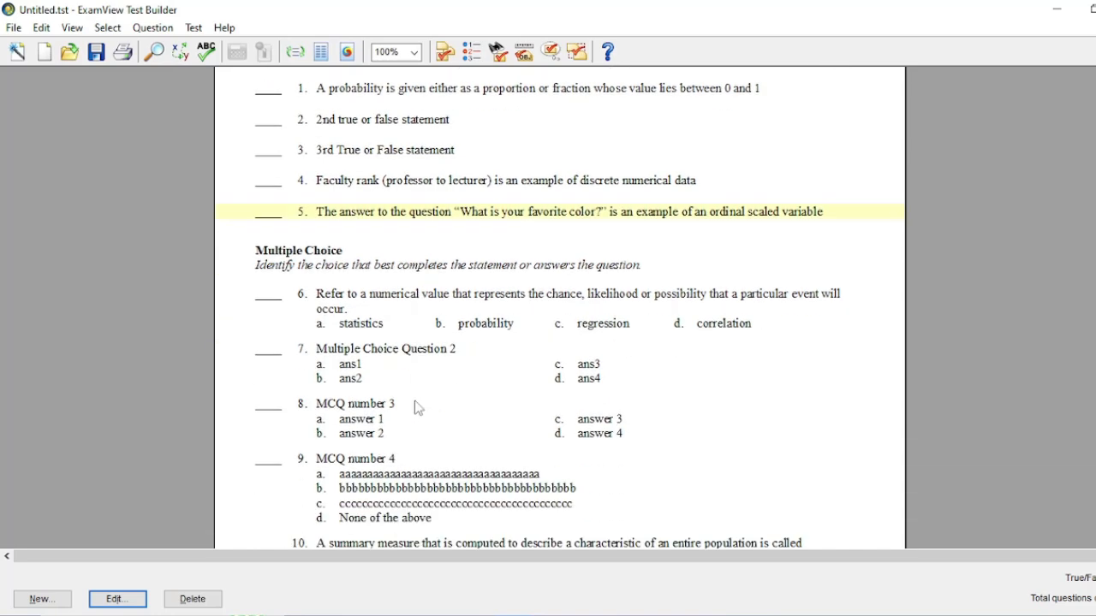
scroll(418, 409, "down", 9)
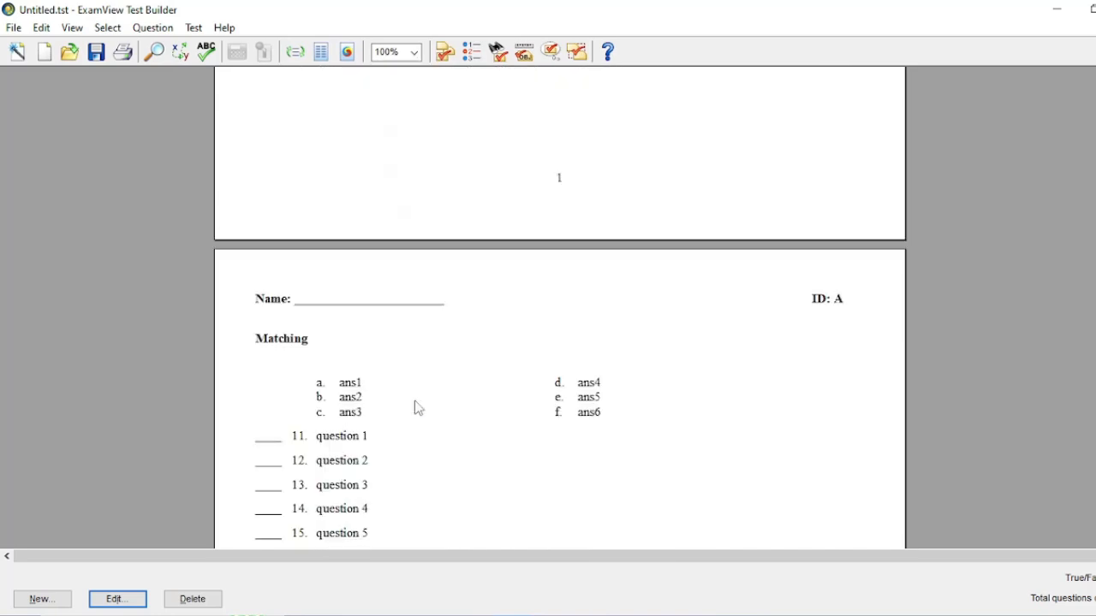
scroll(418, 409, "up", 12)
scroll(416, 394, "up", 3)
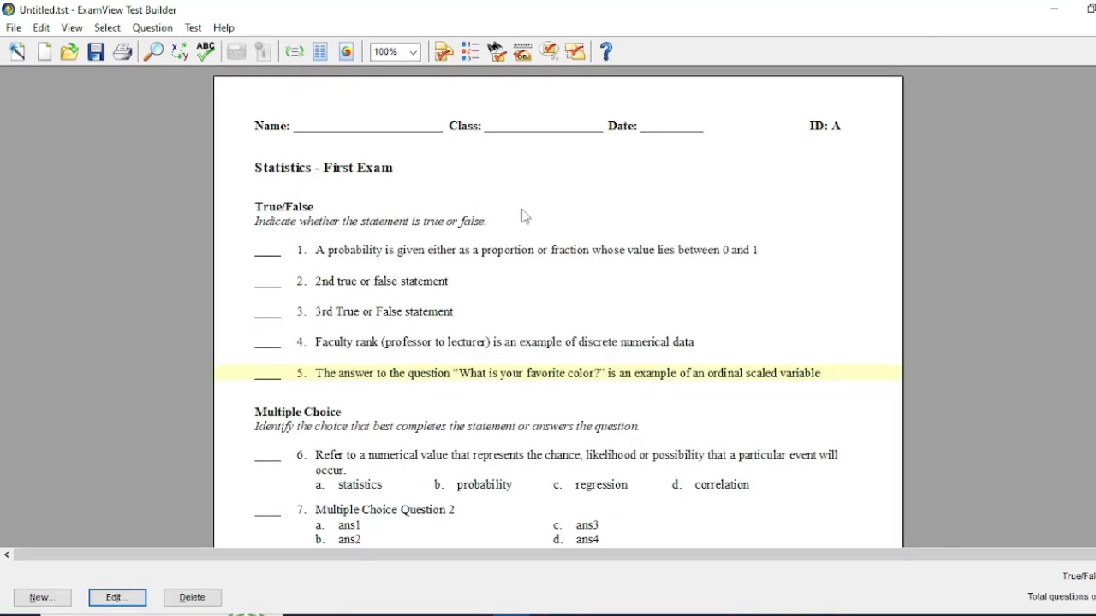
Step: Open question selection from a list for both chosen banks and examine which questions are already ticked and their difficulty
left_click(471, 56)
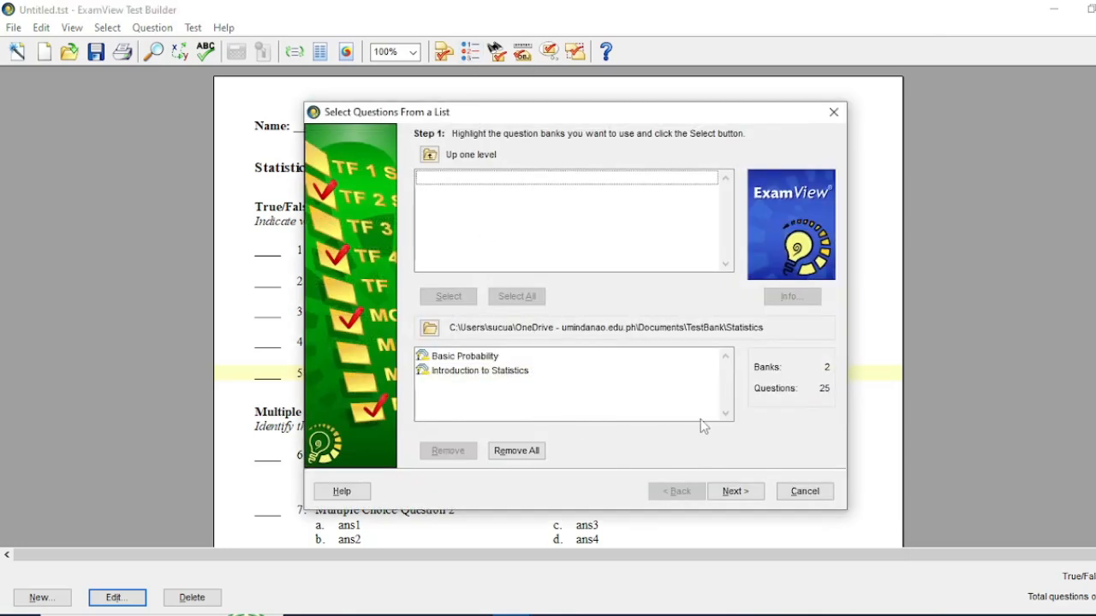
left_click(746, 497)
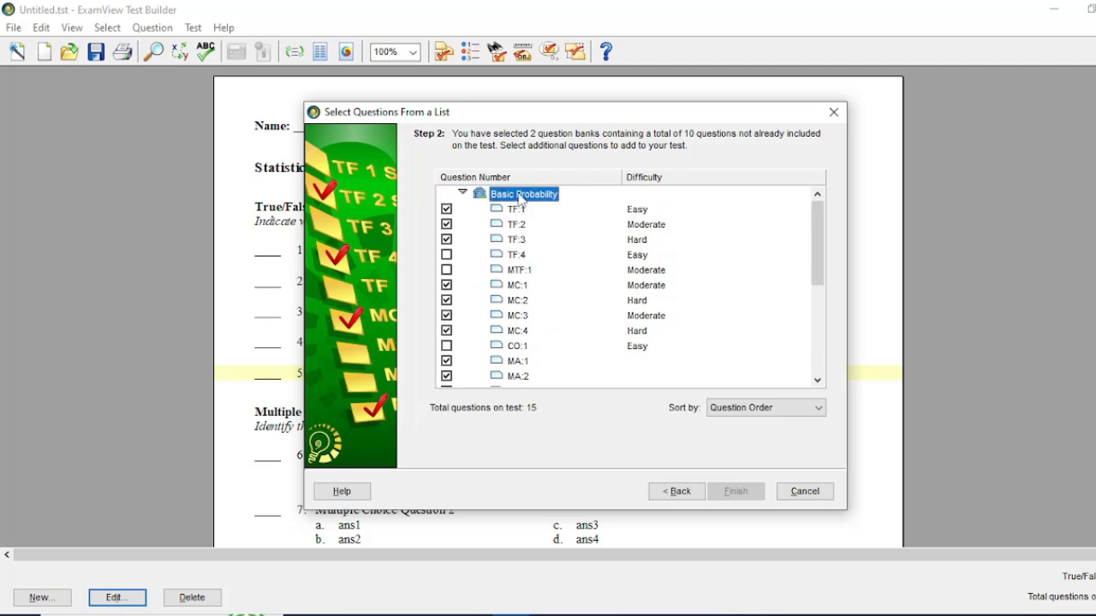
scroll(524, 231, "down", 2)
scroll(523, 271, "up", 1)
scroll(524, 271, "up", 1)
scroll(557, 306, "down", 5)
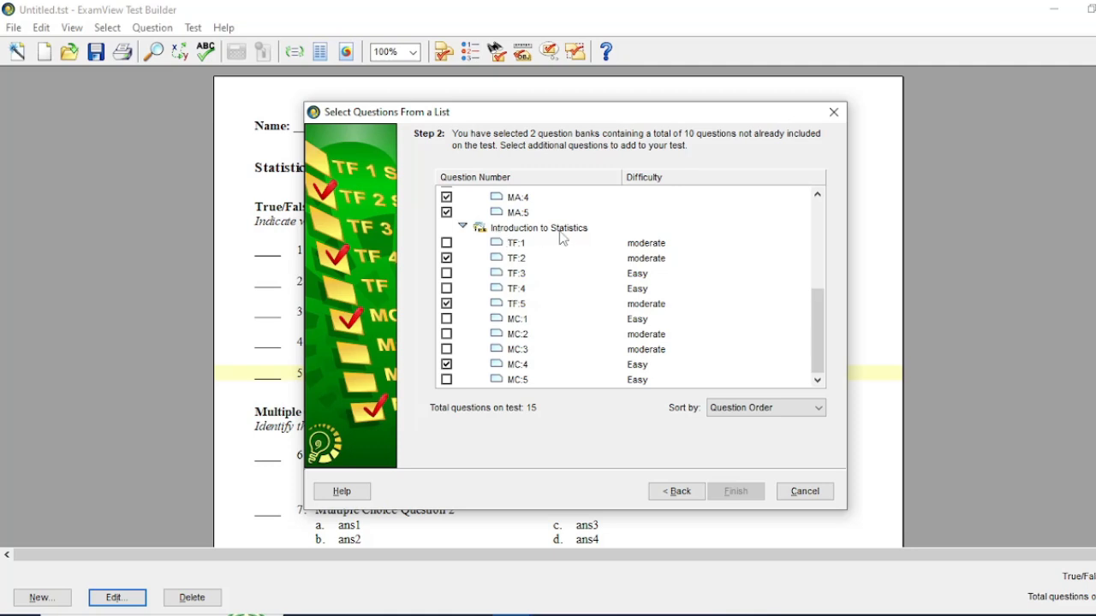
scroll(488, 306, "up", 1)
scroll(488, 306, "down", 1)
scroll(477, 353, "up", 5)
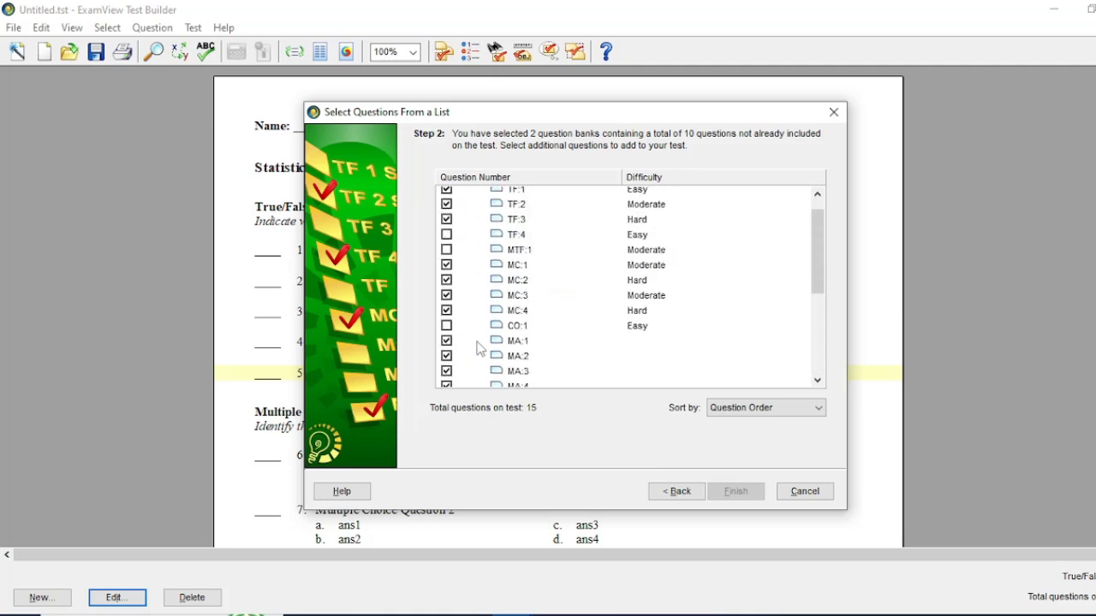
scroll(481, 293, "up", 1)
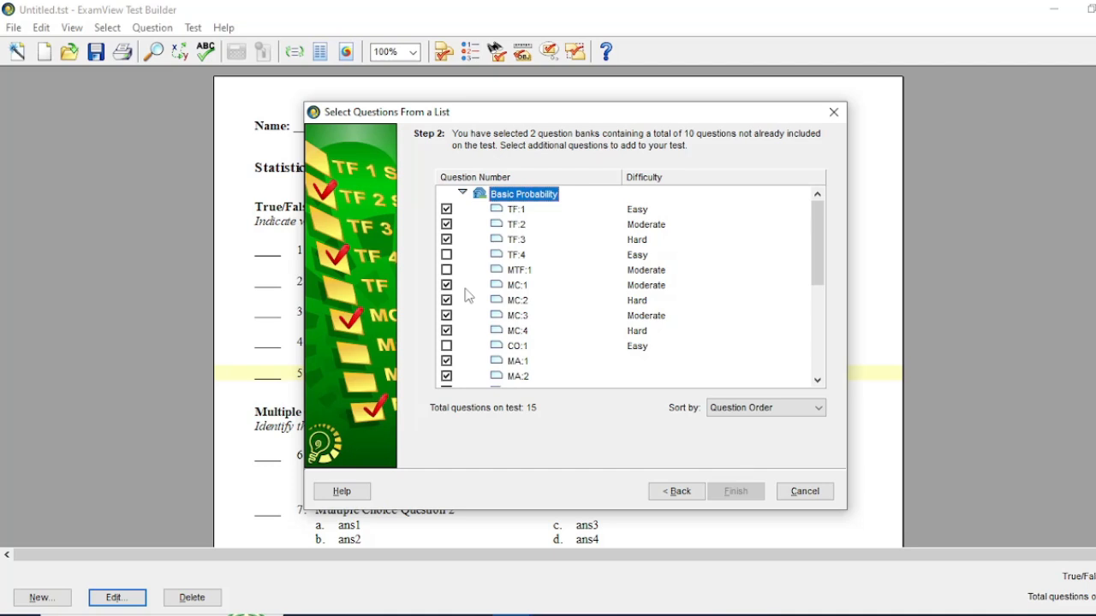
scroll(469, 296, "down", 5)
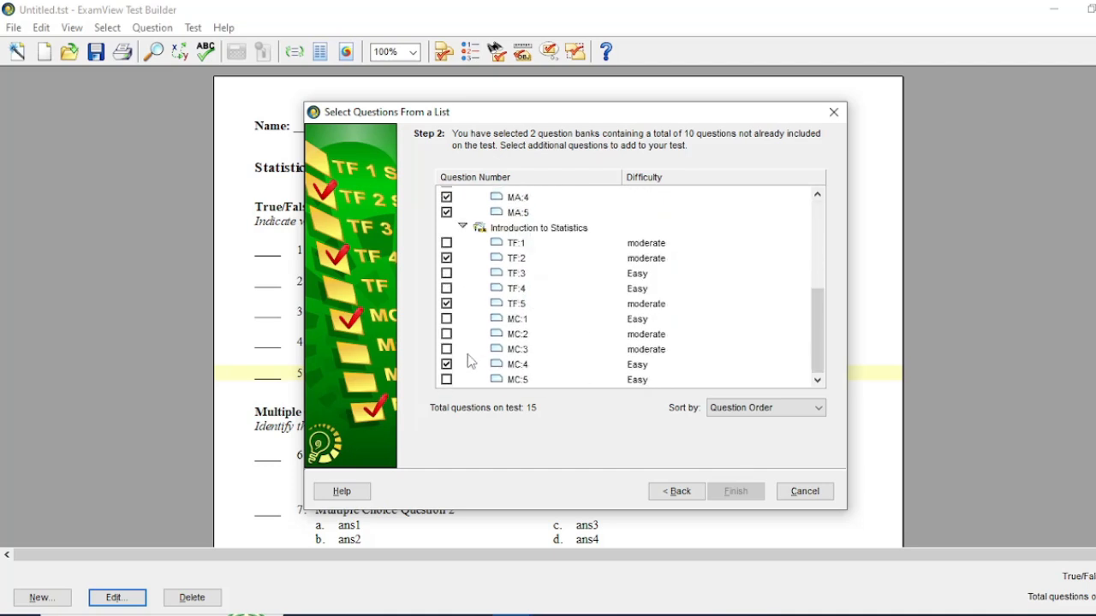
scroll(472, 361, "up", 1)
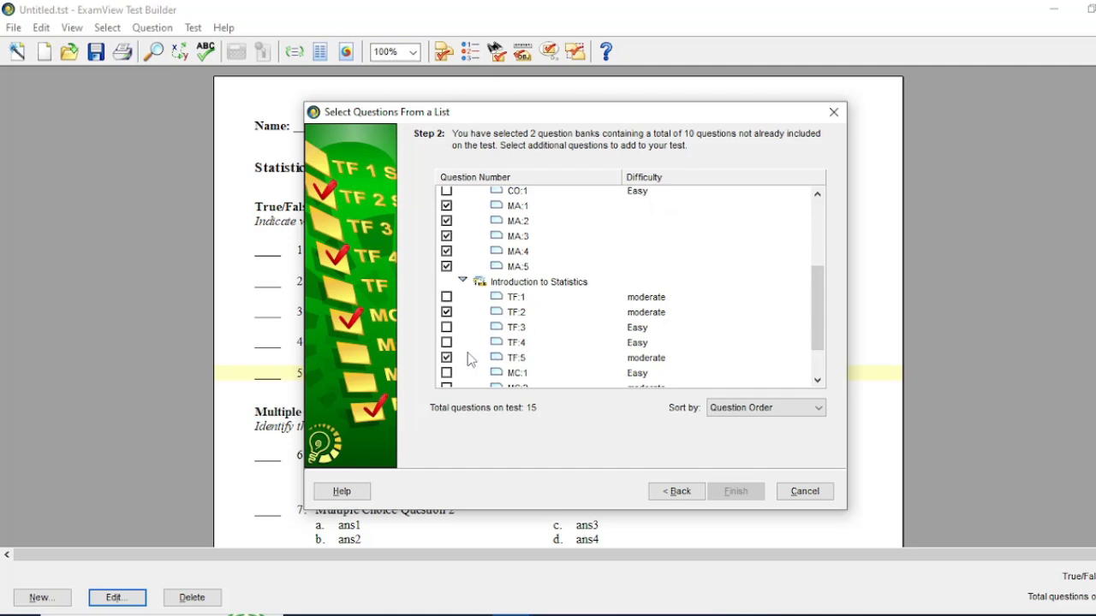
scroll(472, 361, "down", 1)
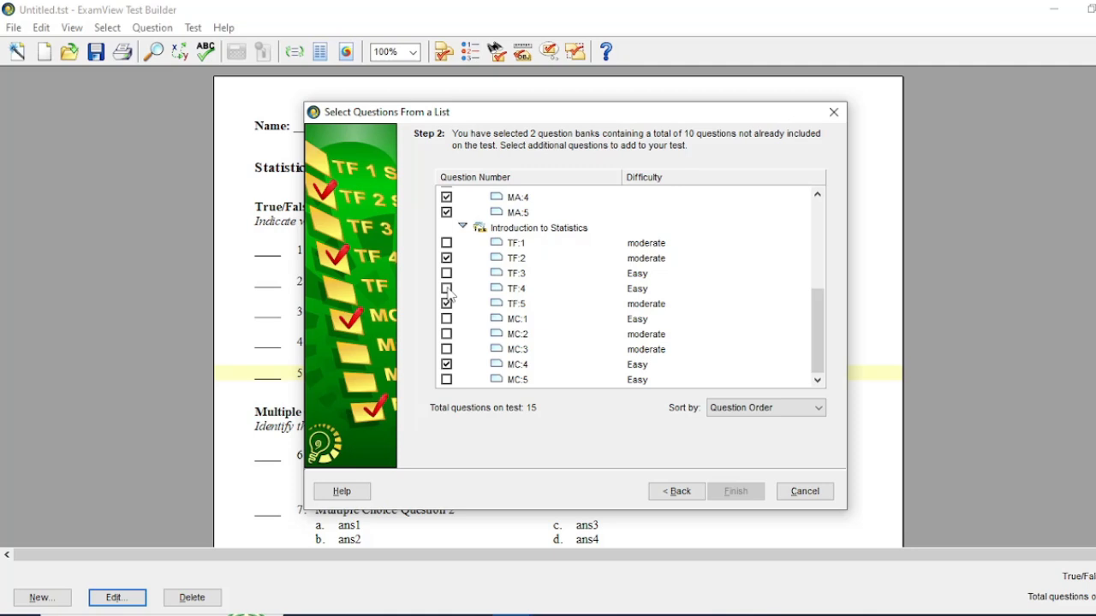
Step: Add TF:3 and MC:3 from Introduction to Statistics, remove TF:3 and MC:3 of Basic Probability, and finish the list selection
left_click(447, 350)
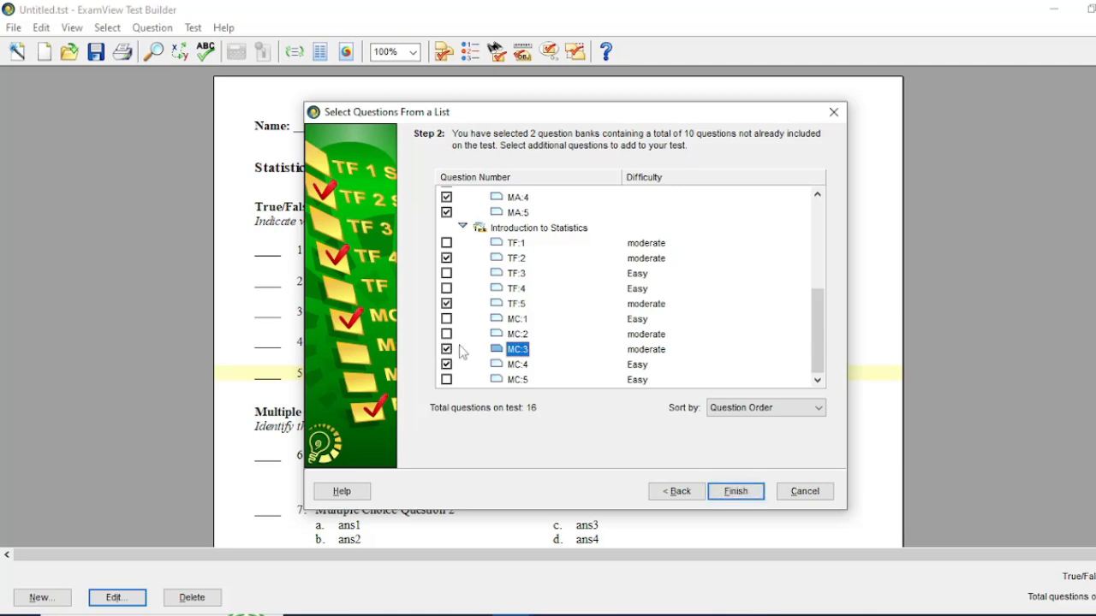
left_click(447, 275)
scroll(462, 282, "up", 5)
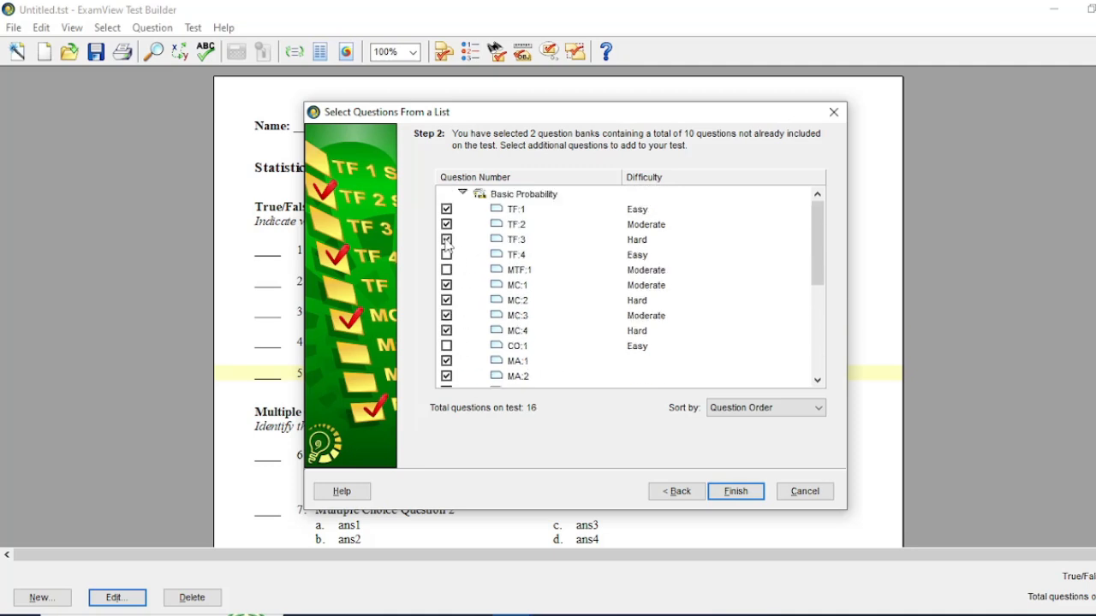
left_click(447, 241)
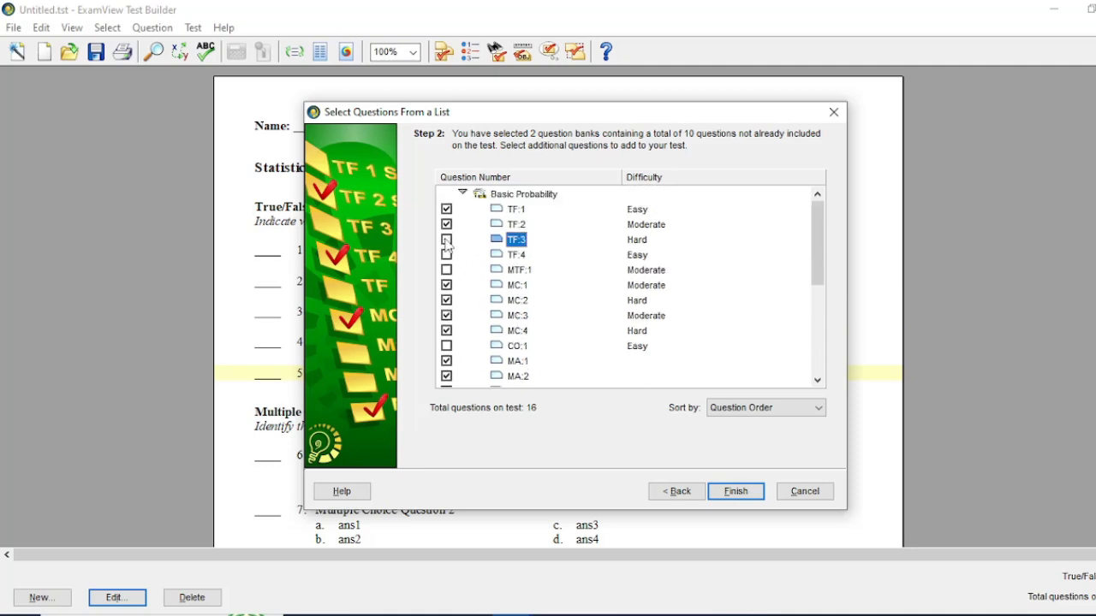
left_click(447, 316)
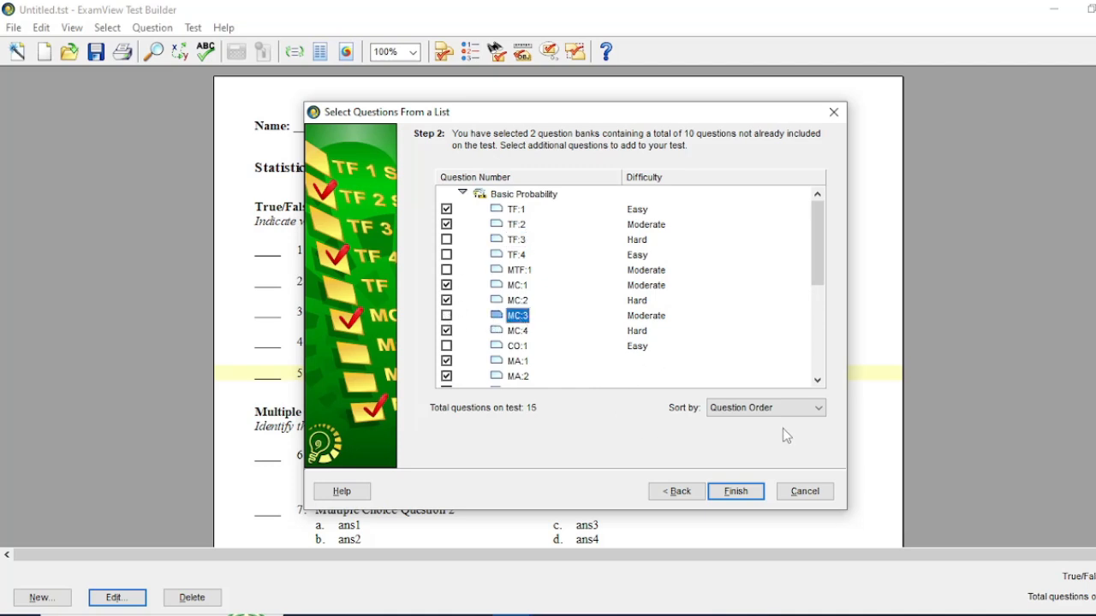
left_click(736, 492)
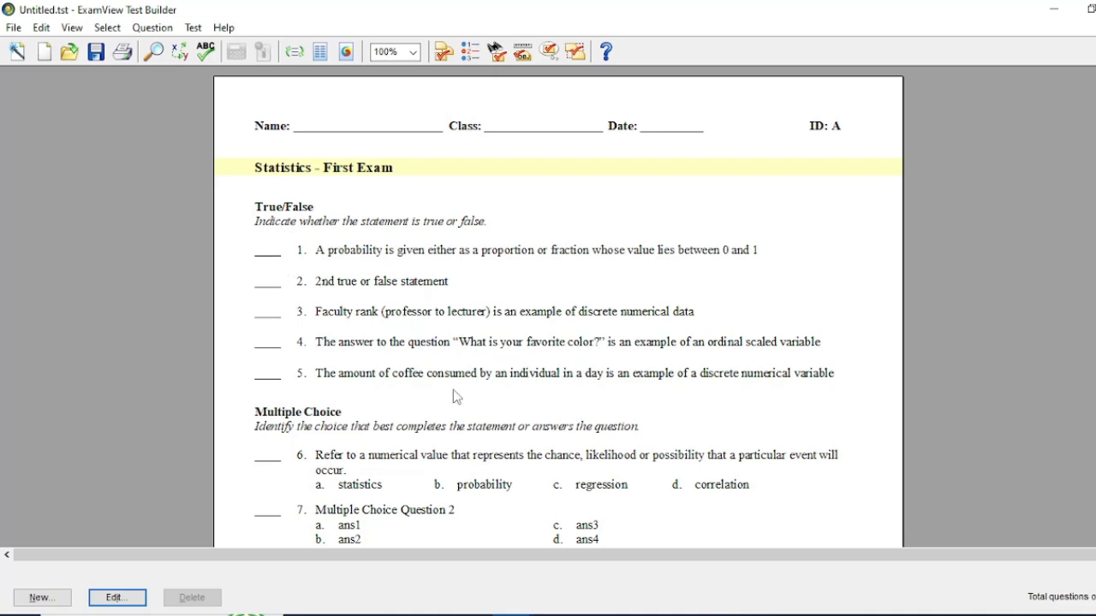
Step: Review the updated test's True/False and Multiple Choice questions
scroll(492, 433, "down", 3)
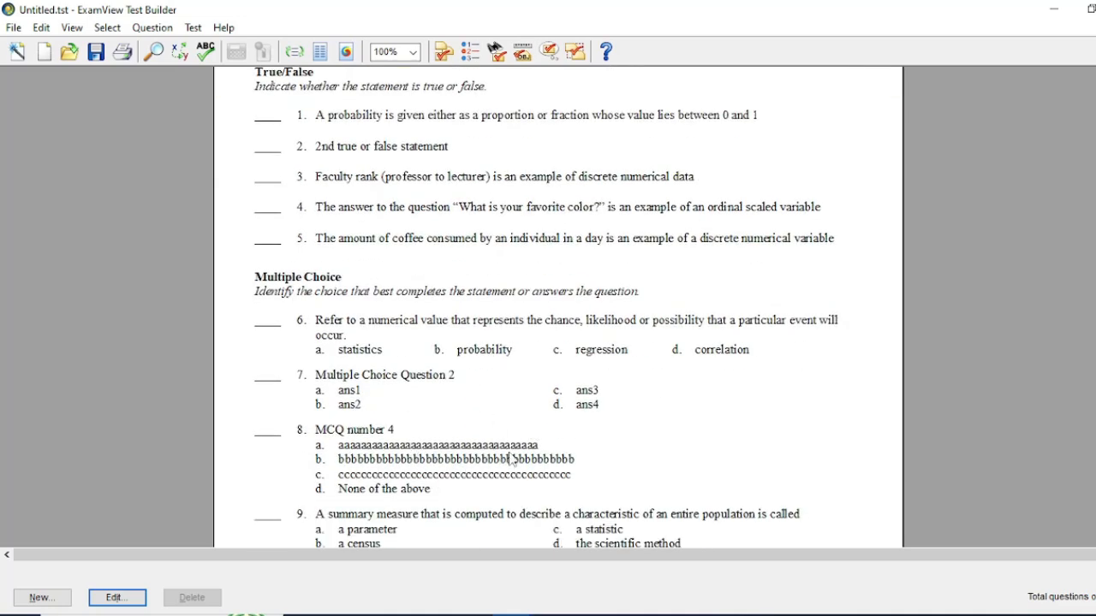
scroll(469, 475, "down", 4)
scroll(472, 473, "down", 3)
scroll(472, 472, "up", 4)
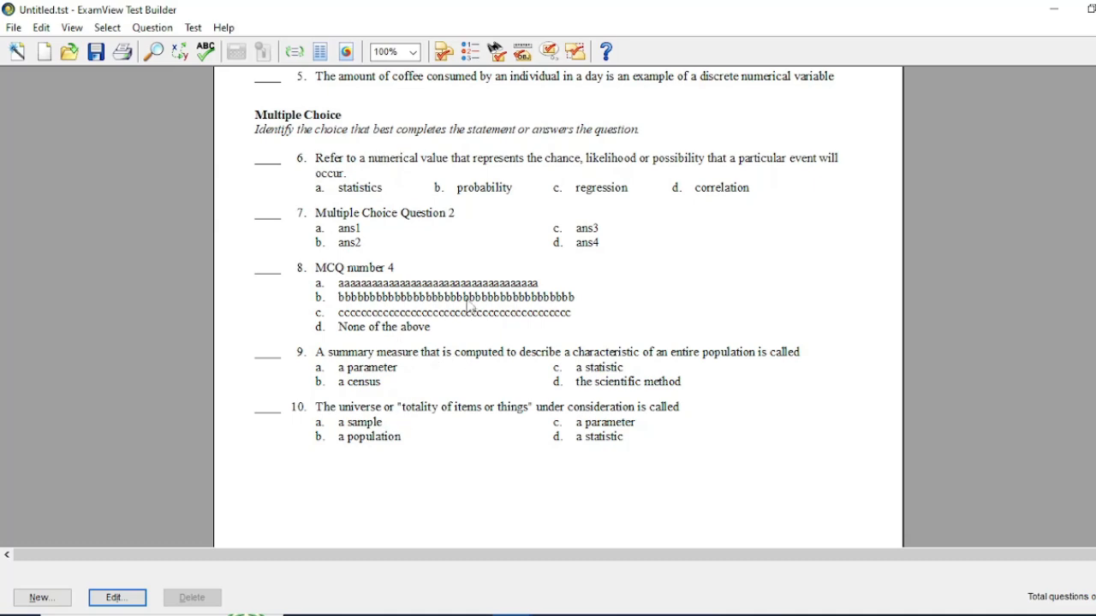
scroll(537, 396, "up", 4)
scroll(567, 436, "up", 3)
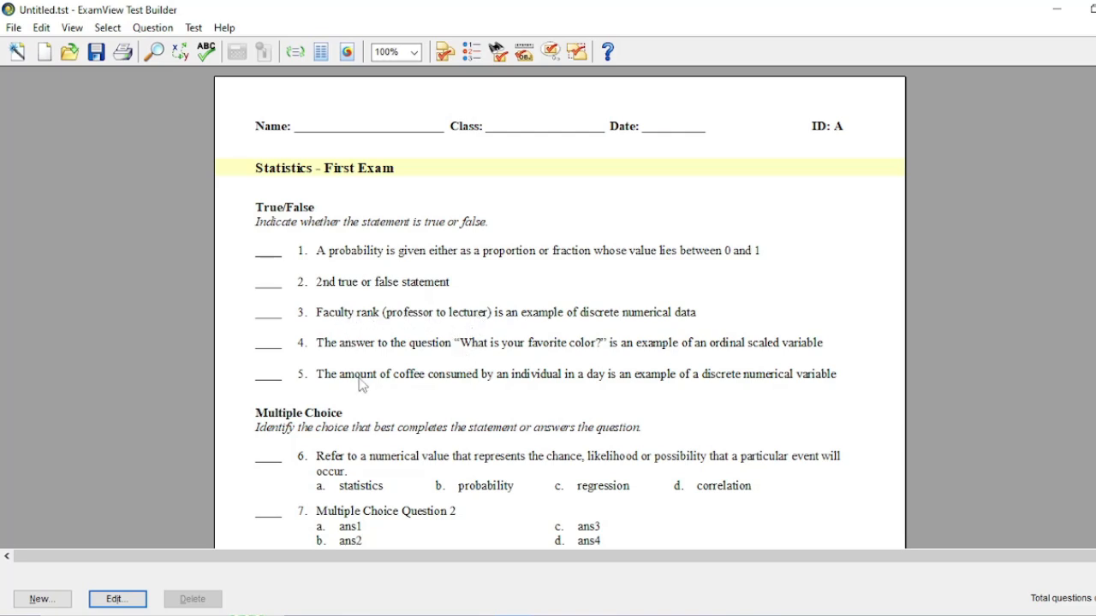
scroll(490, 410, "down", 6)
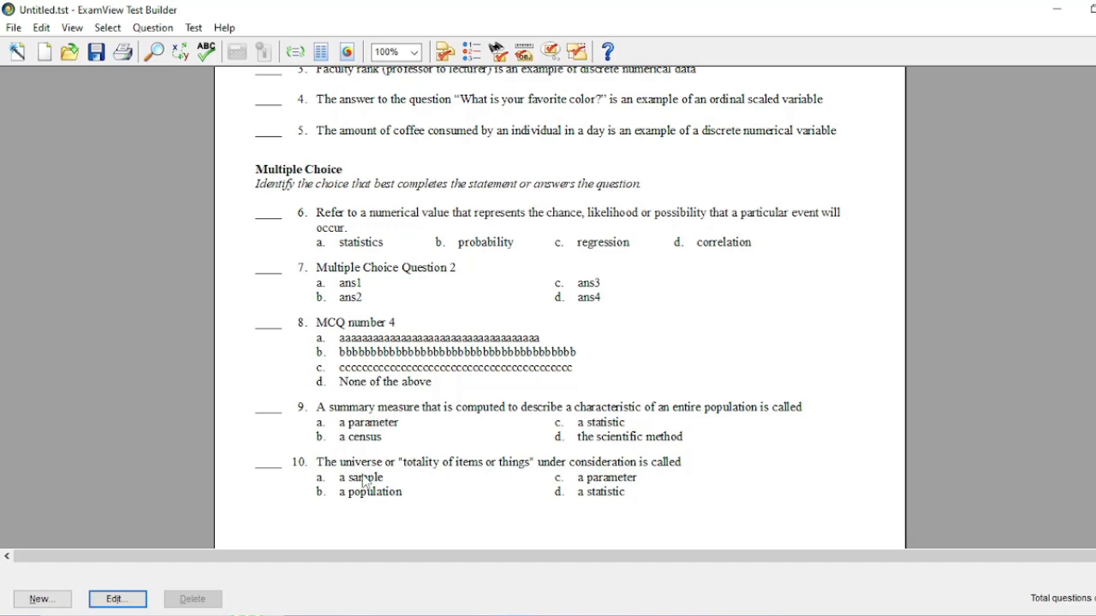
scroll(443, 482, "down", 3)
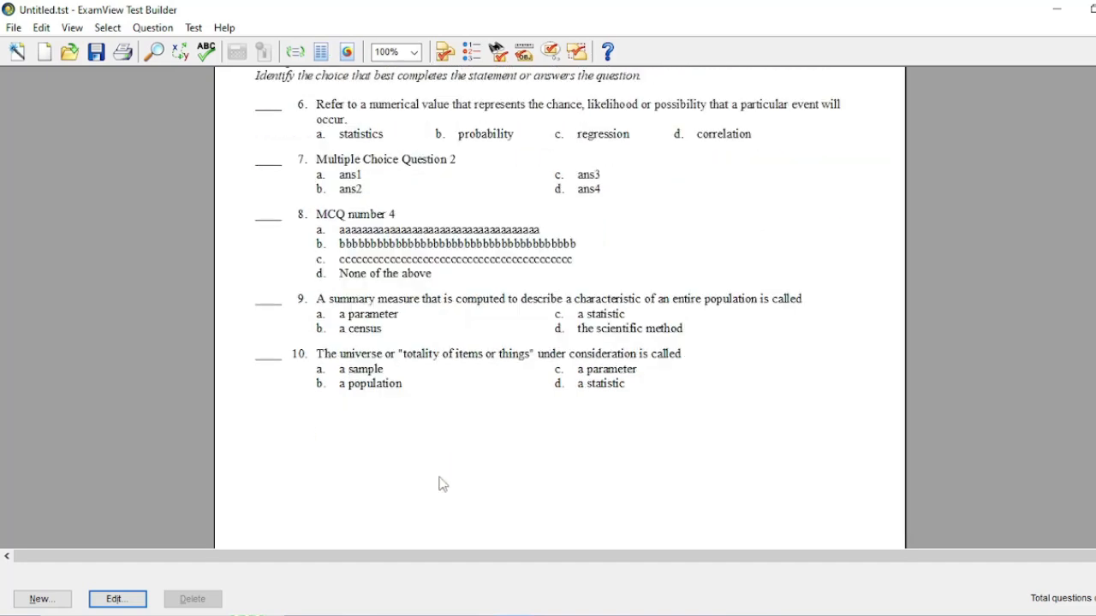
scroll(443, 485, "up", 9)
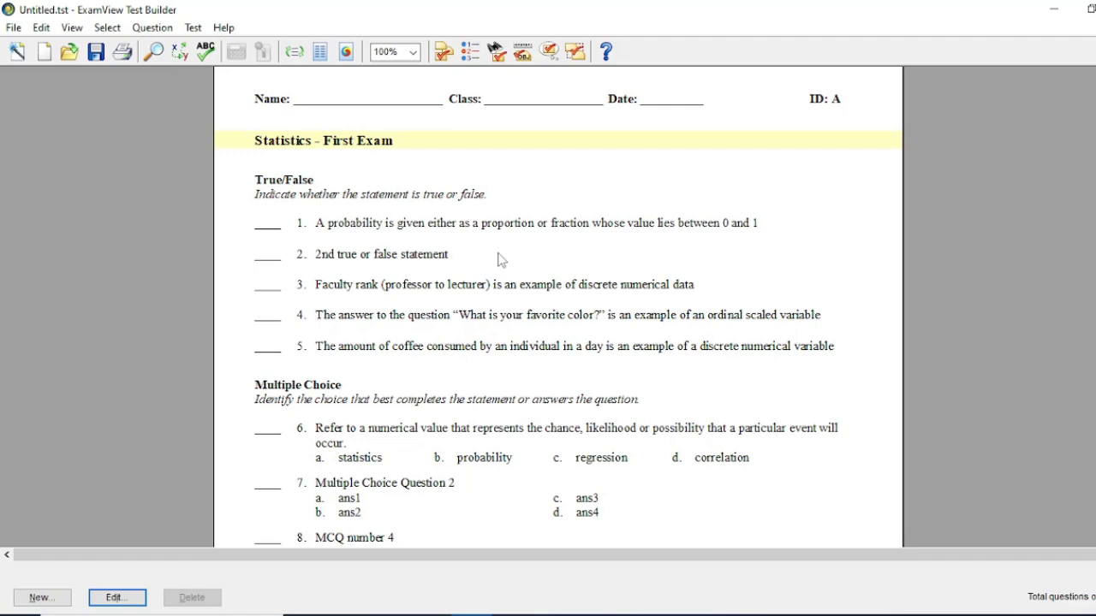
Step: Start selecting questions while viewing for both chosen banks and display the Basic Probability bank's questions
left_click(500, 53)
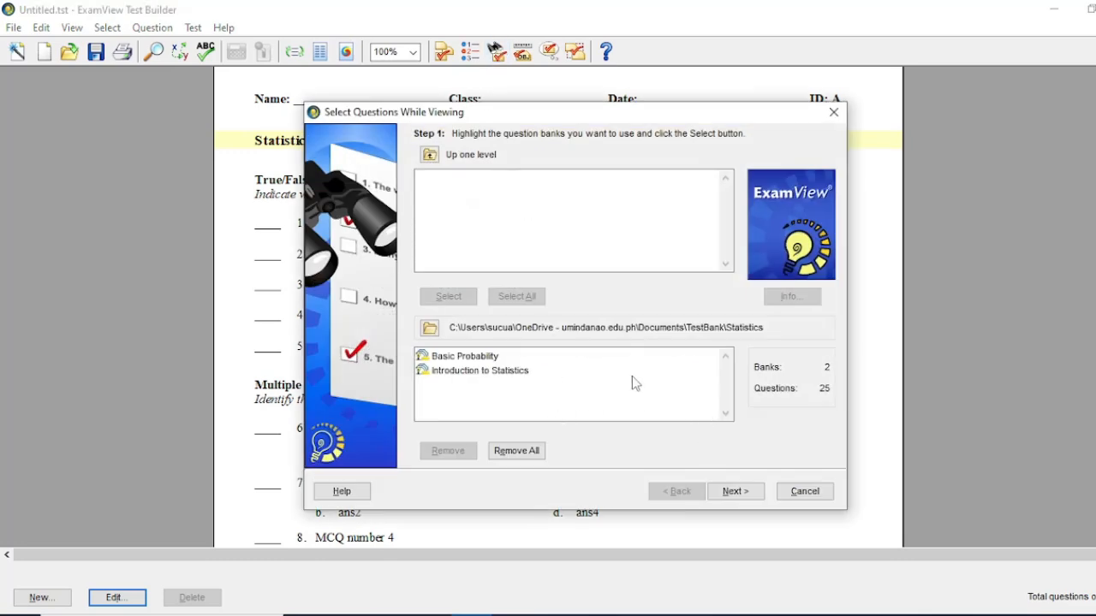
left_click(732, 493)
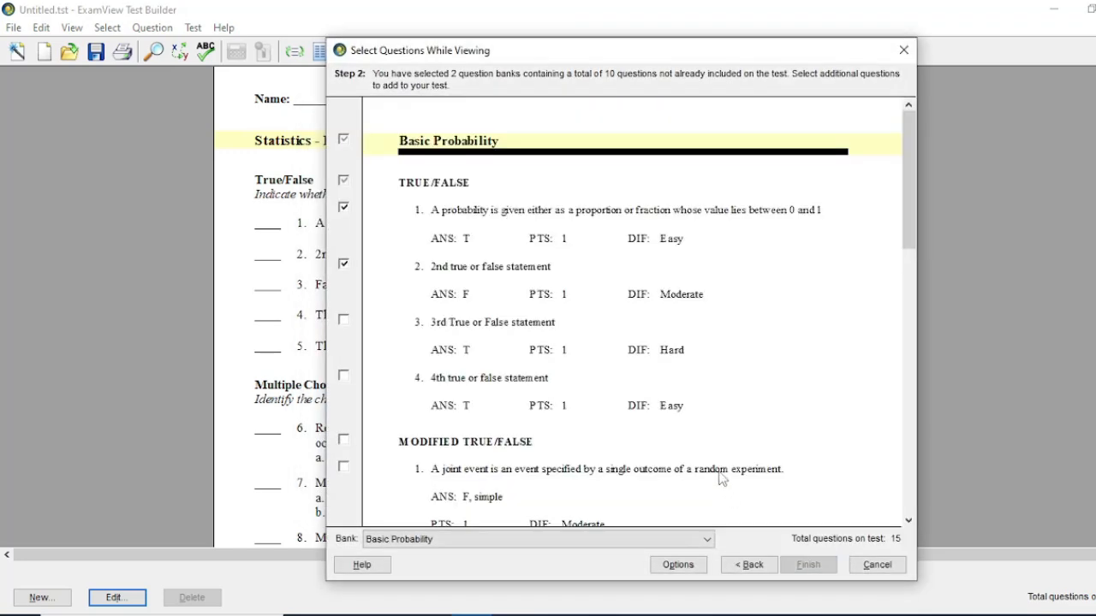
scroll(611, 390, "down", 8)
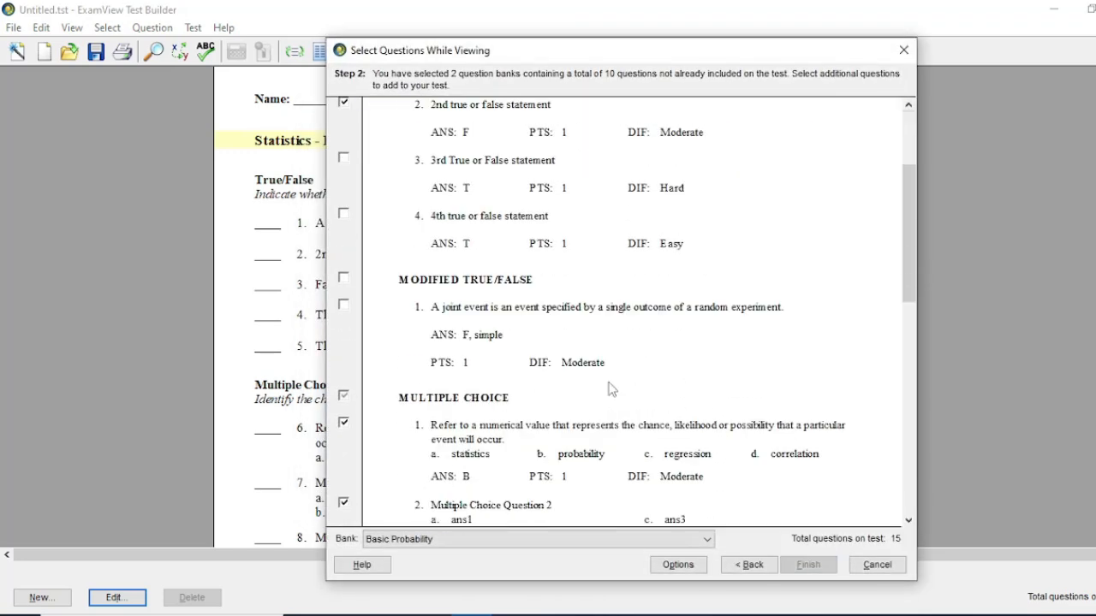
scroll(612, 389, "up", 8)
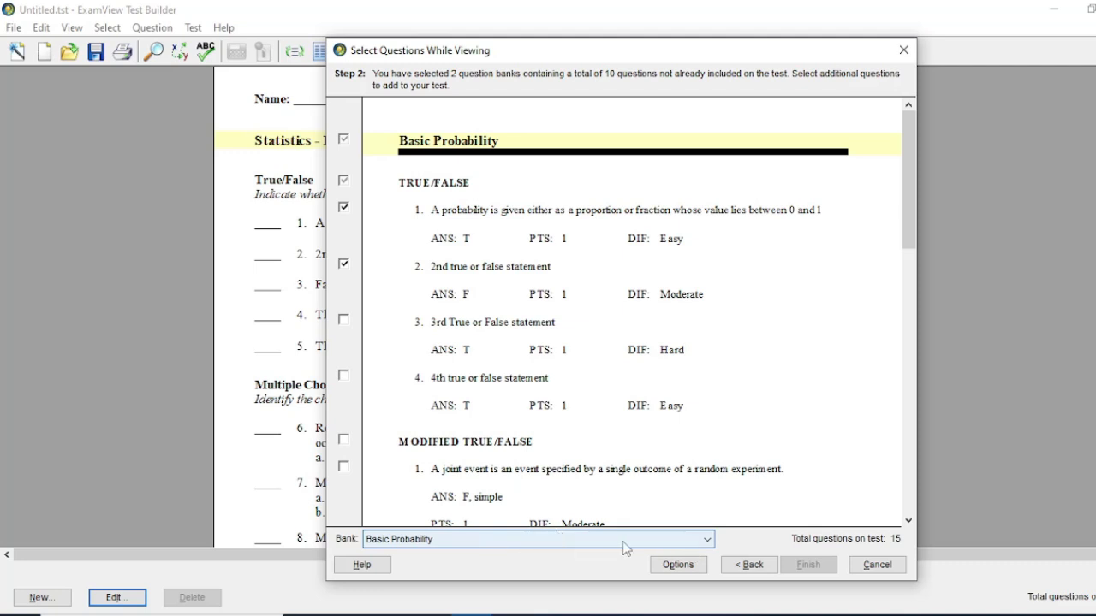
left_click(708, 544)
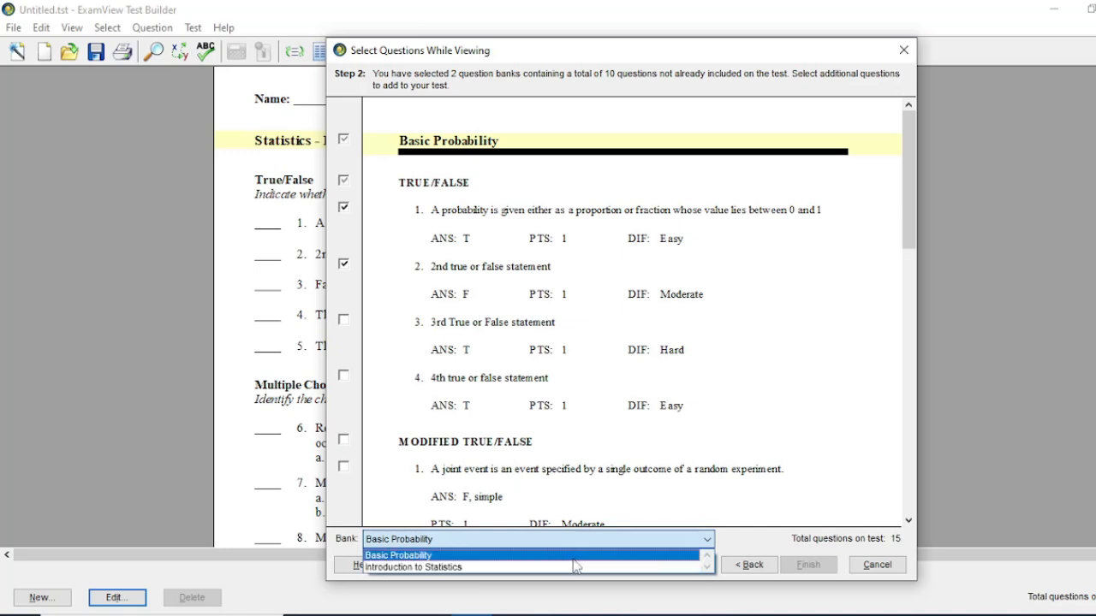
left_click(442, 556)
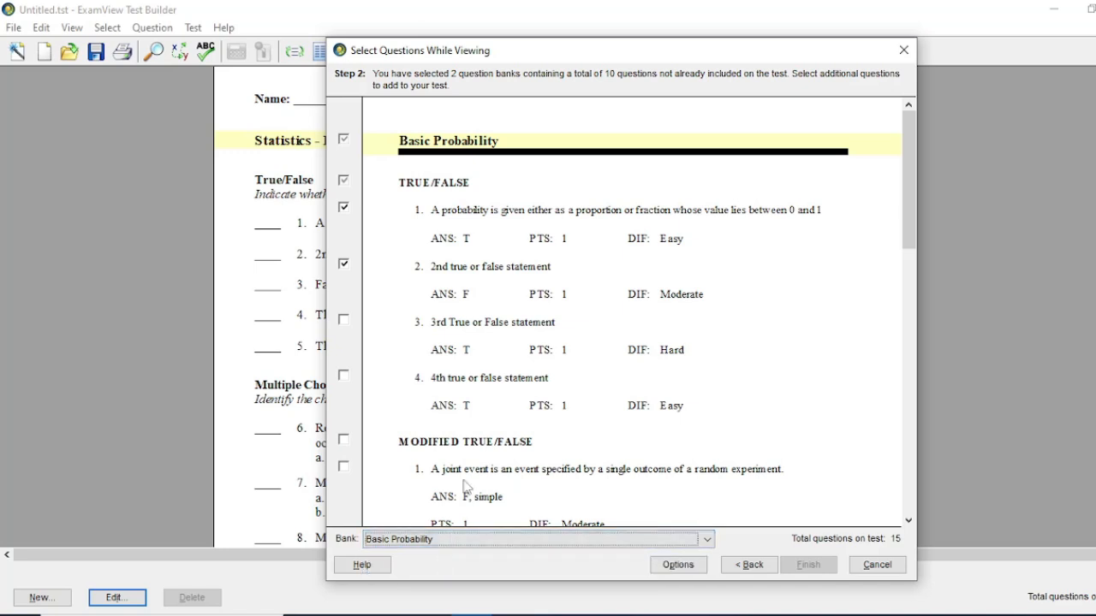
scroll(494, 397, "down", 1)
scroll(497, 395, "up", 1)
Step: In Basic Probability, include the 3rd True or False statement and exclude the 2nd true or false statement and Multiple Choice Question 2
left_click(345, 322)
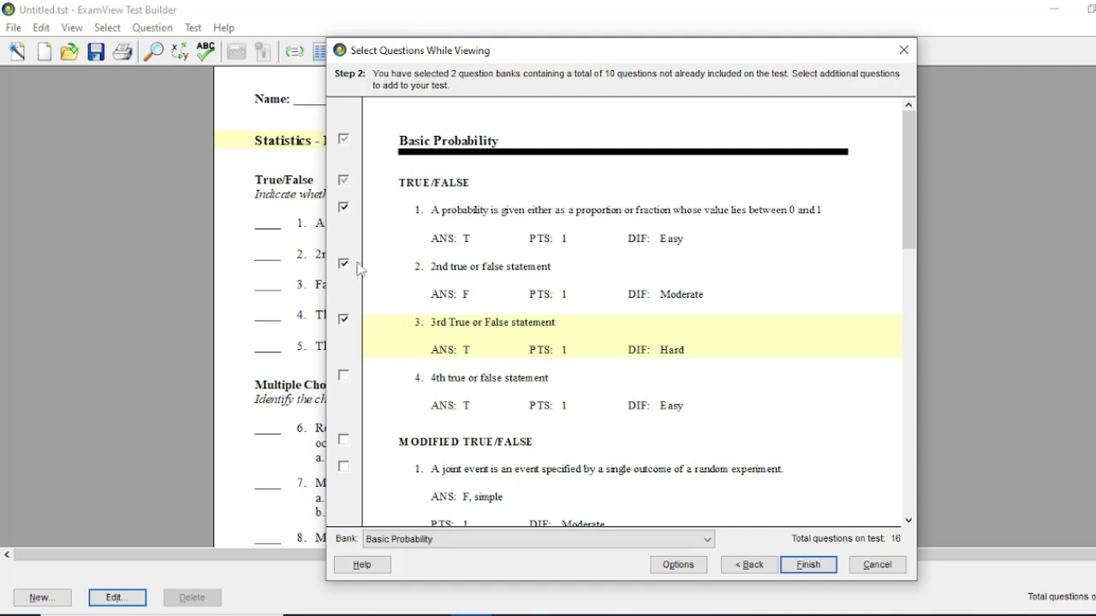
scroll(447, 325, "down", 4)
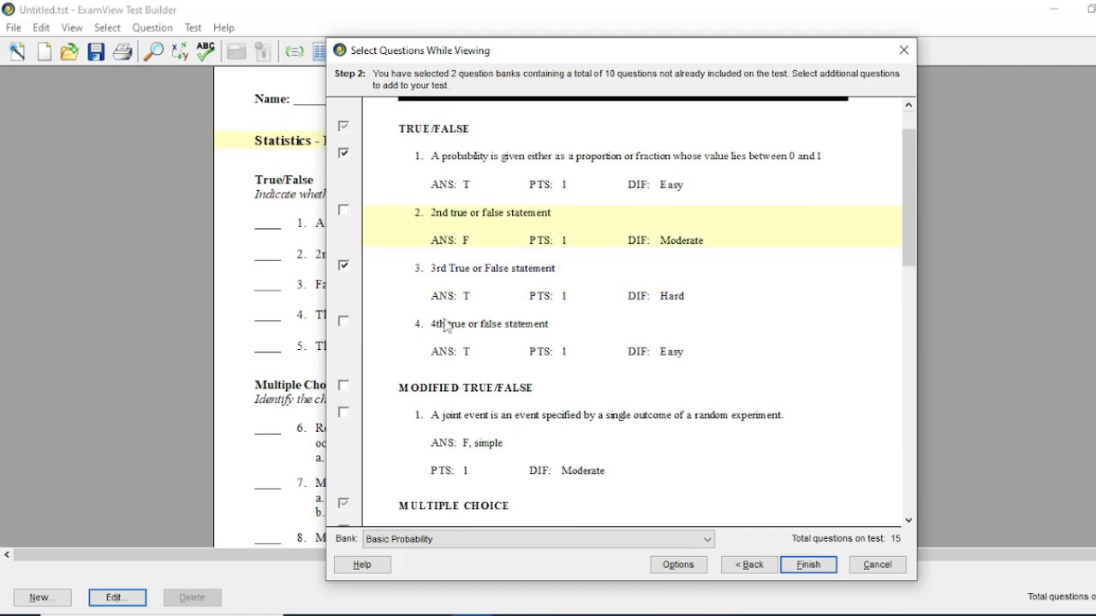
scroll(447, 325, "down", 4)
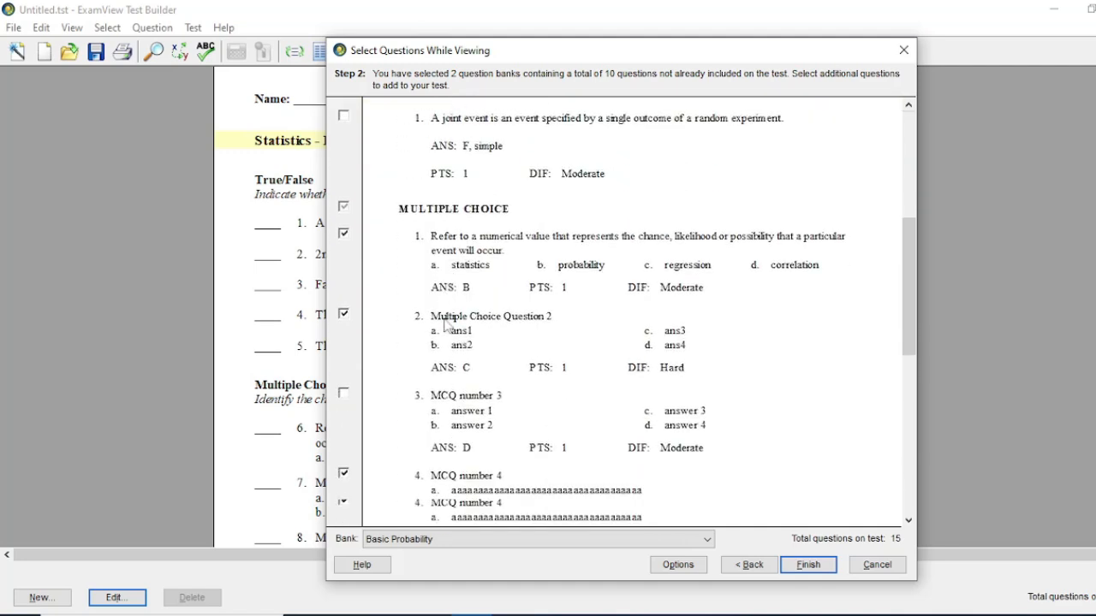
scroll(420, 383, "down", 1)
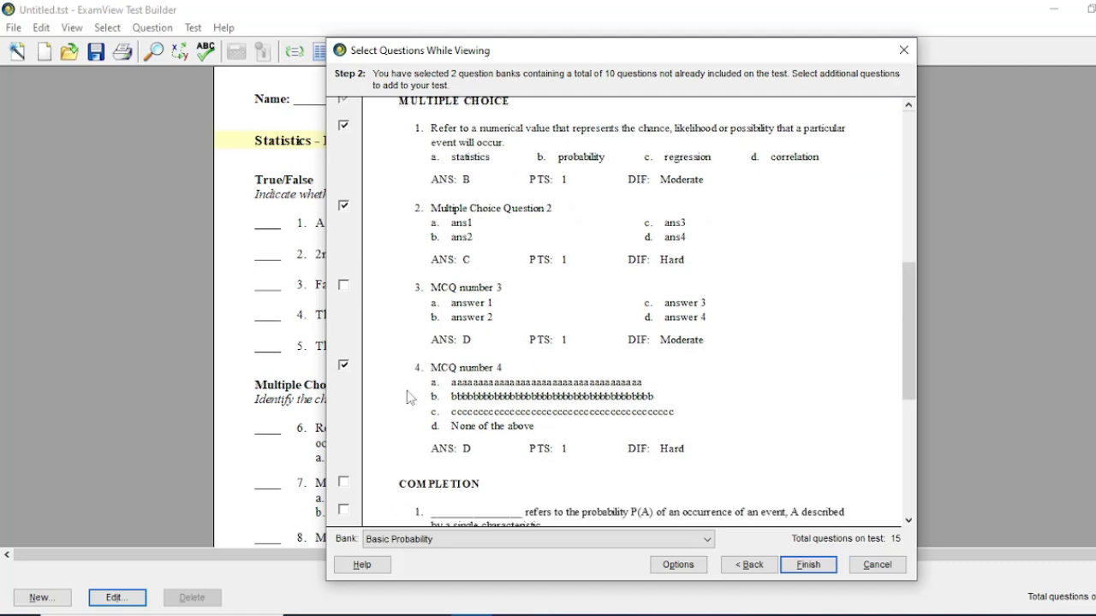
scroll(403, 385, "up", 2)
scroll(399, 390, "up", 1)
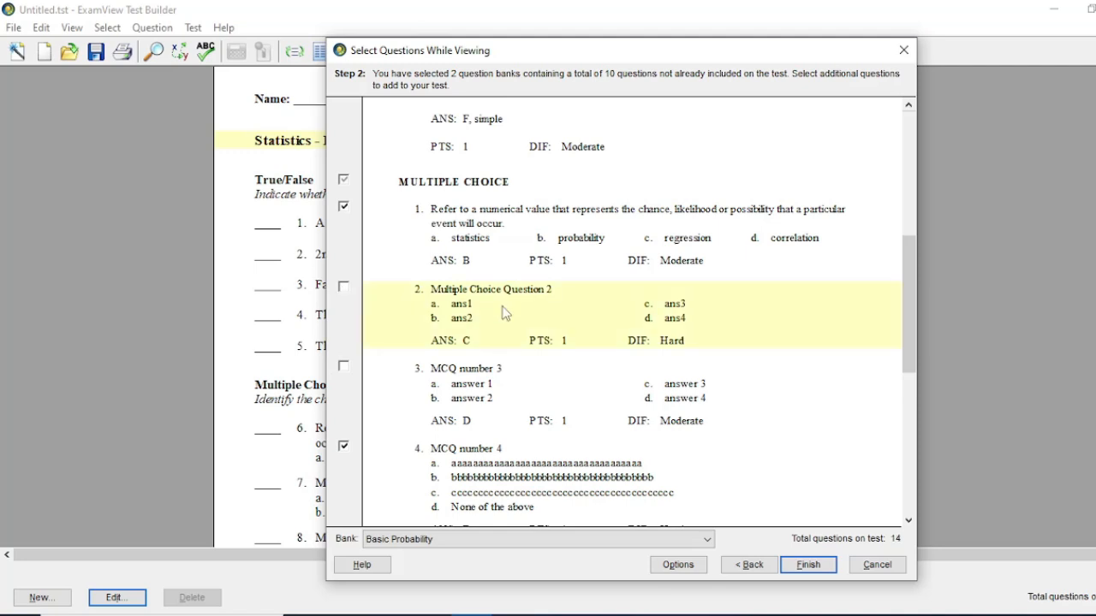
scroll(503, 316, "down", 6)
scroll(505, 321, "down", 9)
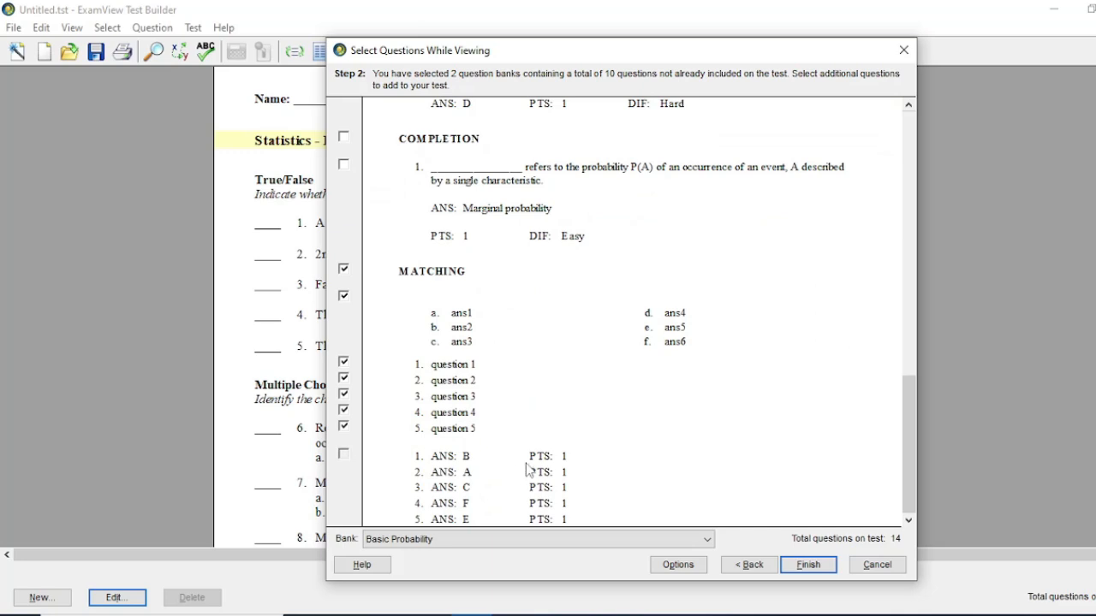
Step: Switch to the Introduction to Statistics bank, add True/False question 4 and Multiple Choice question 1, and finish the selection
left_click(709, 540)
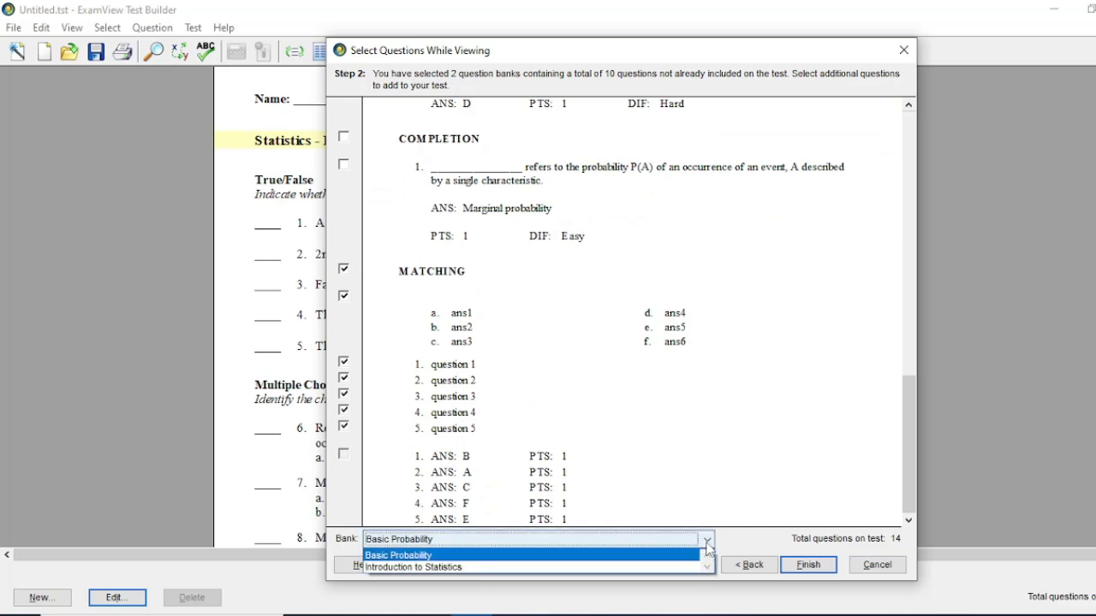
left_click(427, 568)
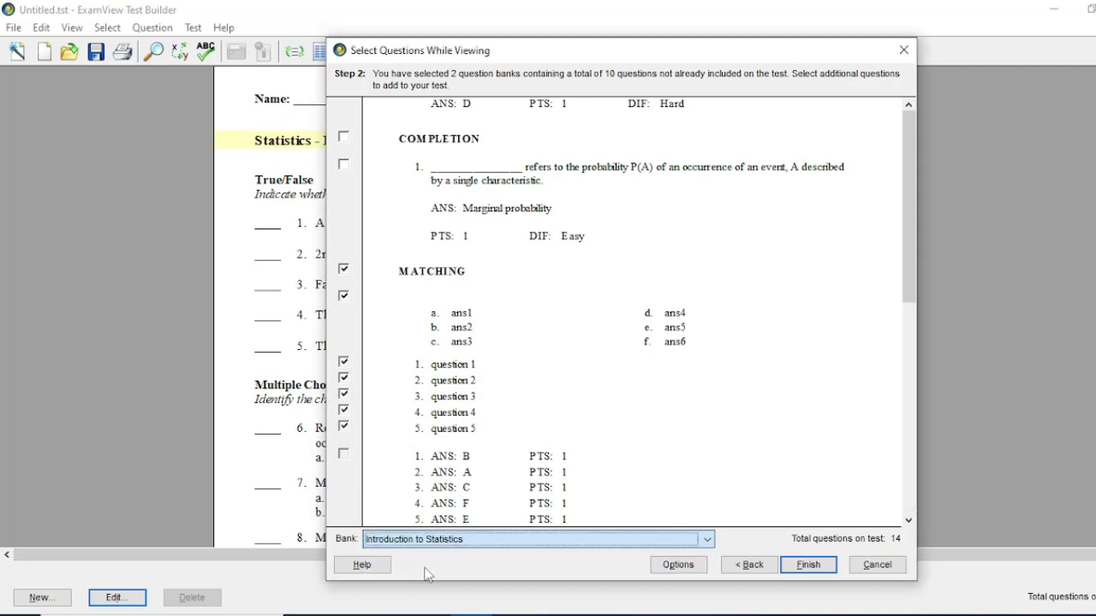
scroll(365, 377, "down", 1)
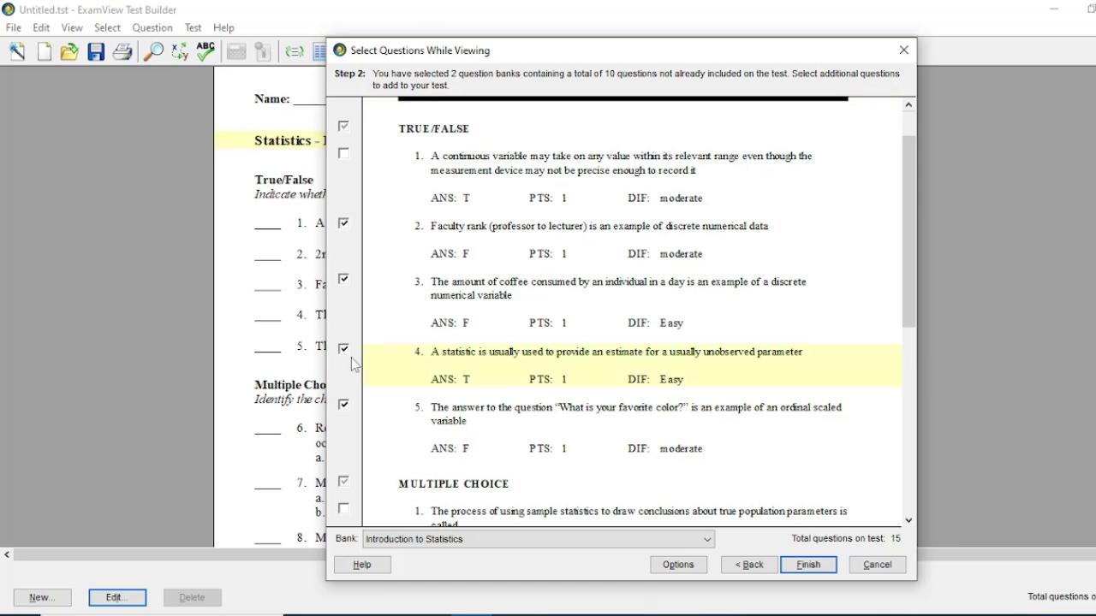
scroll(420, 392, "down", 5)
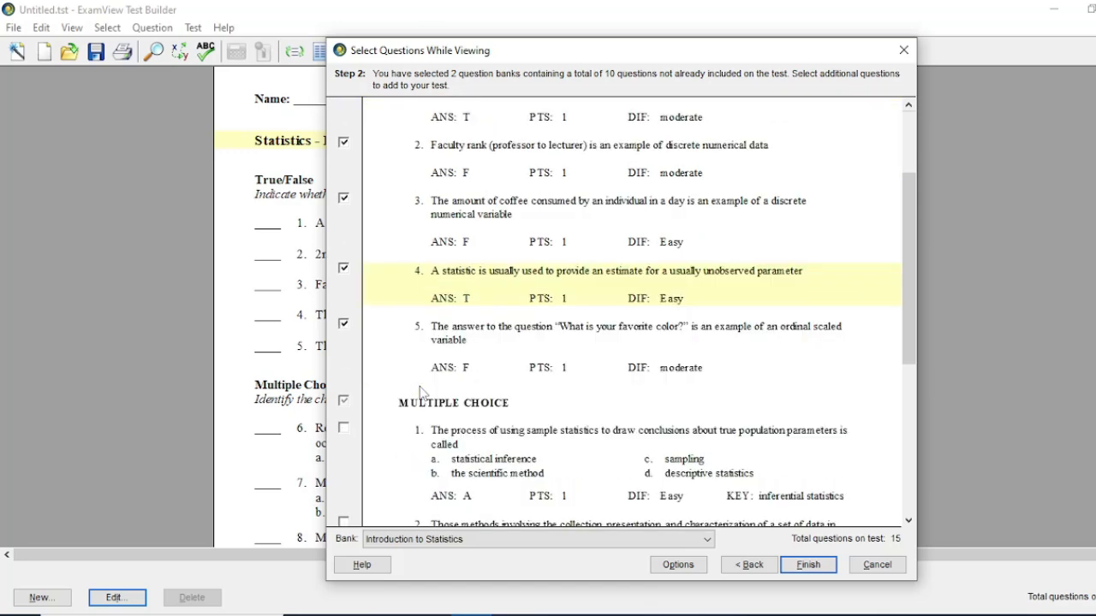
scroll(406, 387, "down", 1)
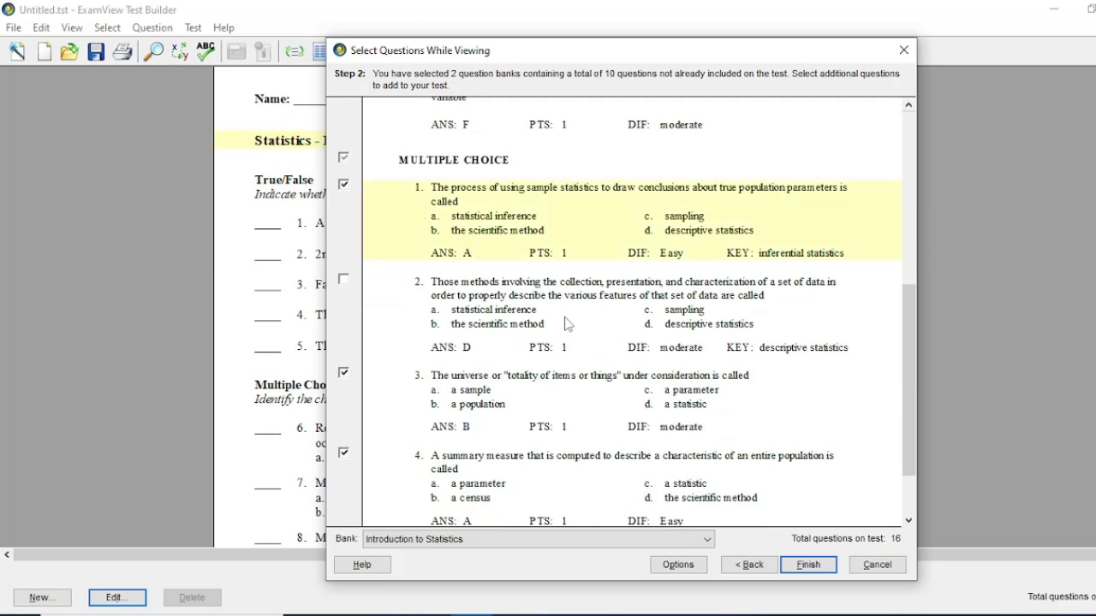
scroll(565, 323, "down", 2)
scroll(566, 323, "up", 1)
scroll(565, 324, "down", 1)
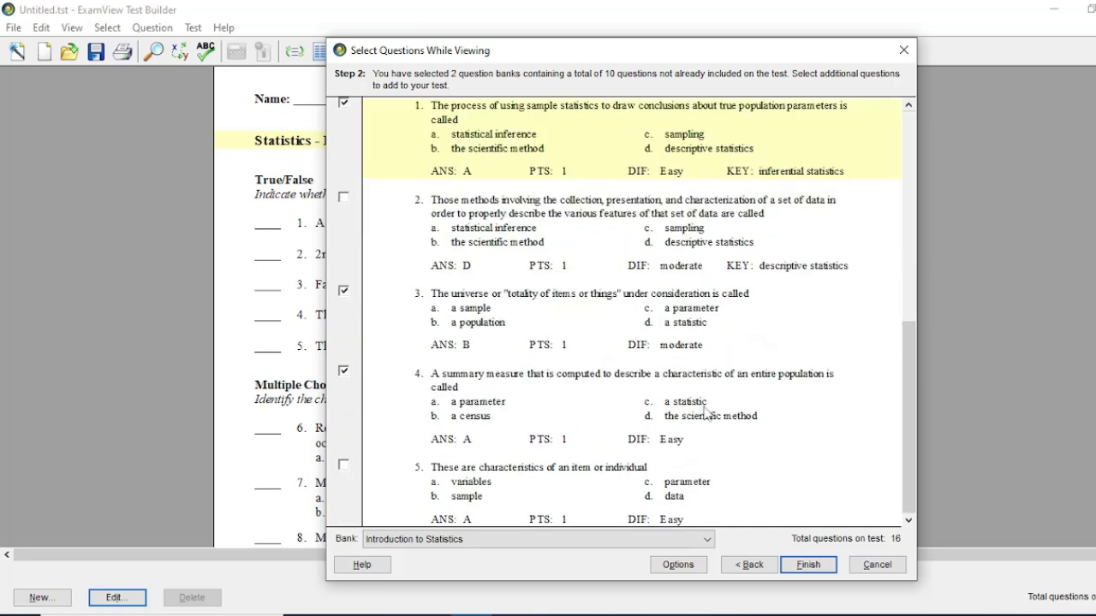
left_click(808, 565)
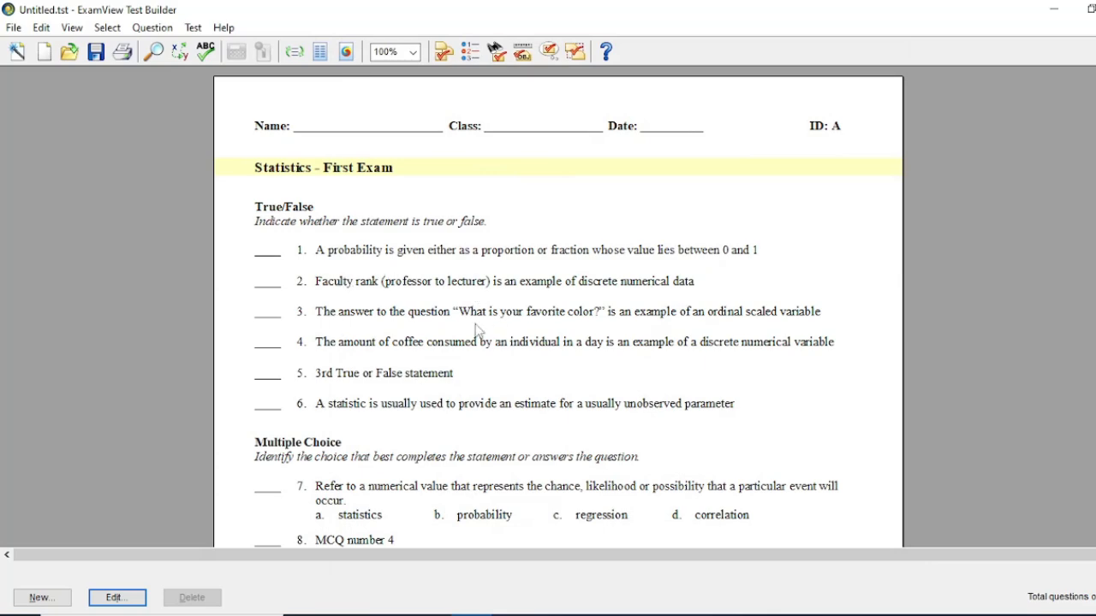
Step: Check the revised test from the True/False questions through Multiple Choice to the start of the Matching section
scroll(481, 331, "down", 1)
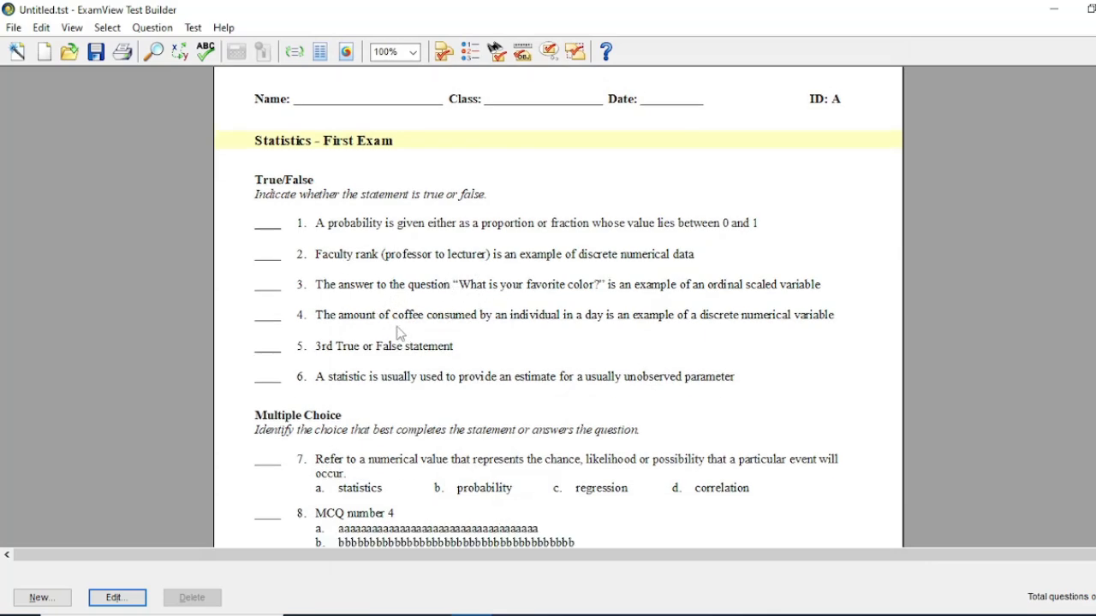
scroll(448, 280, "down", 10)
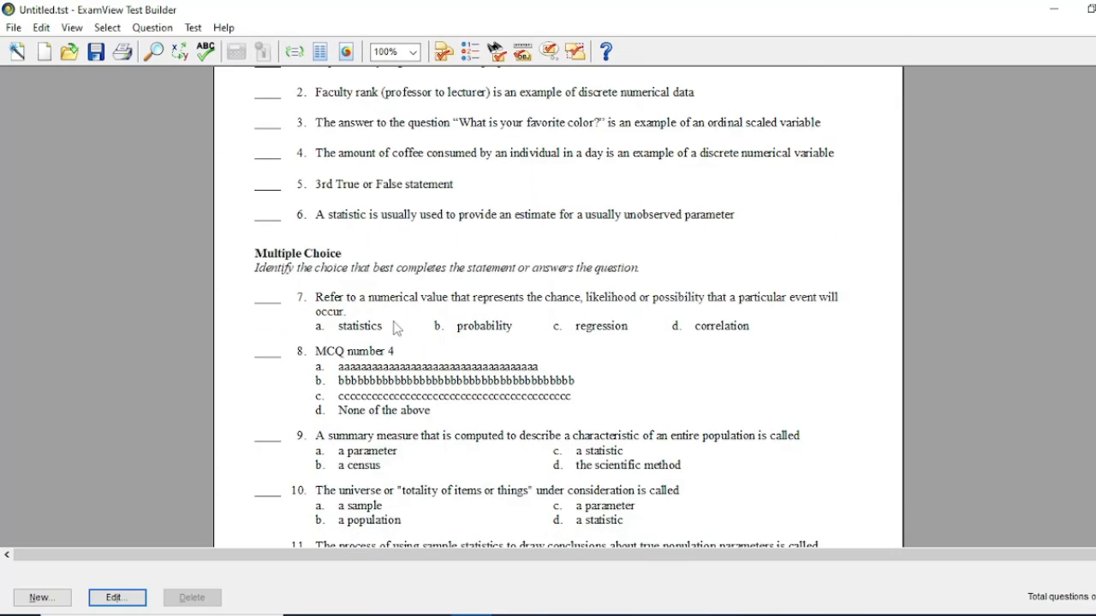
scroll(396, 328, "up", 6)
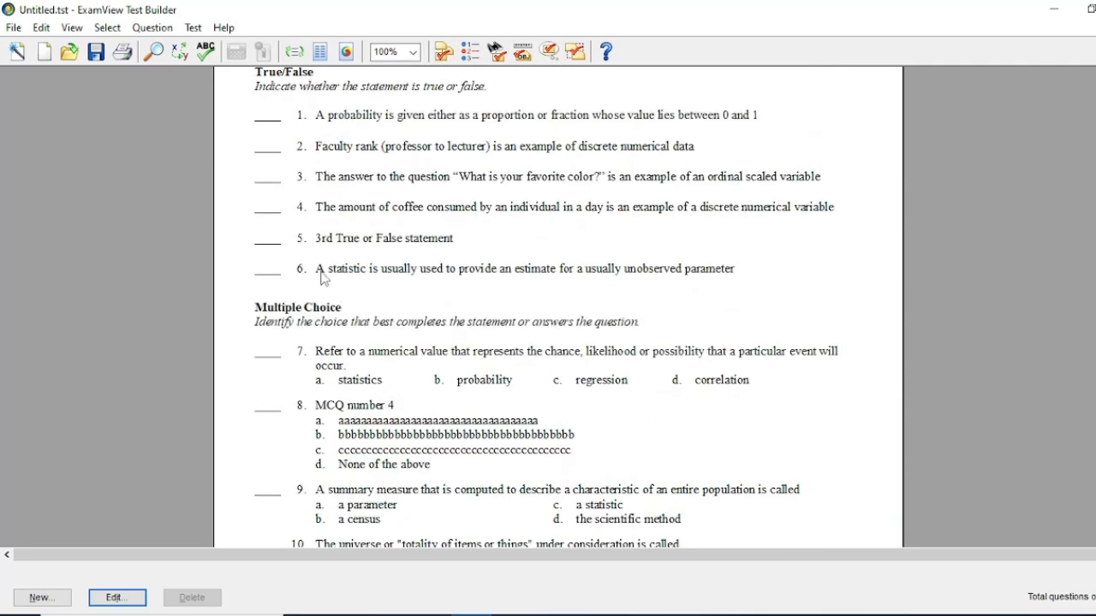
scroll(431, 334, "down", 1)
scroll(433, 358, "up", 4)
scroll(435, 368, "down", 20)
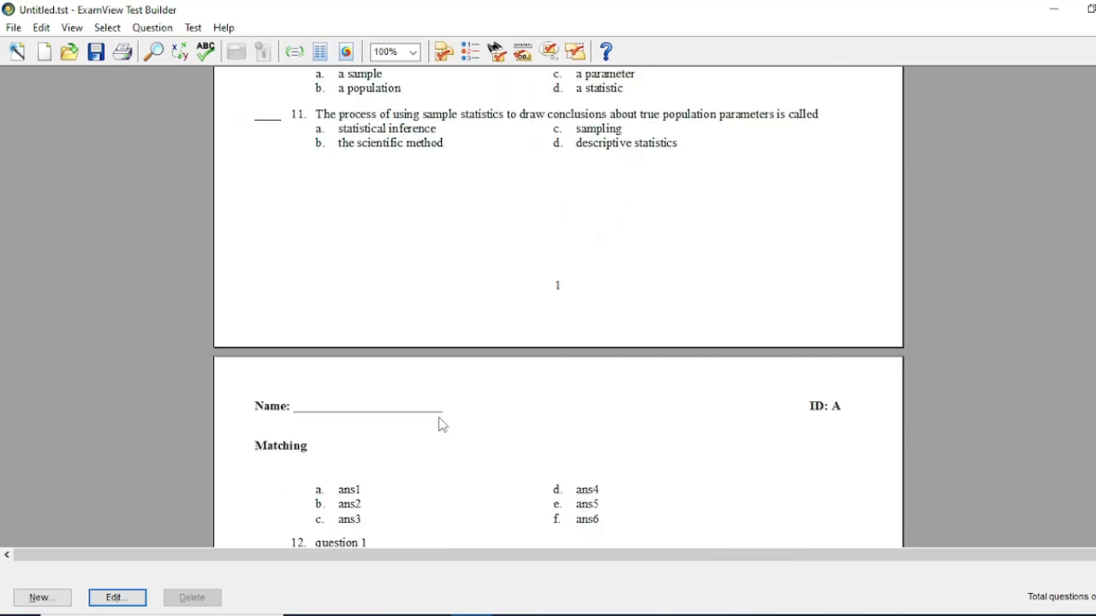
scroll(442, 425, "up", 5)
scroll(442, 426, "down", 7)
scroll(442, 425, "up", 3)
scroll(443, 426, "up", 3)
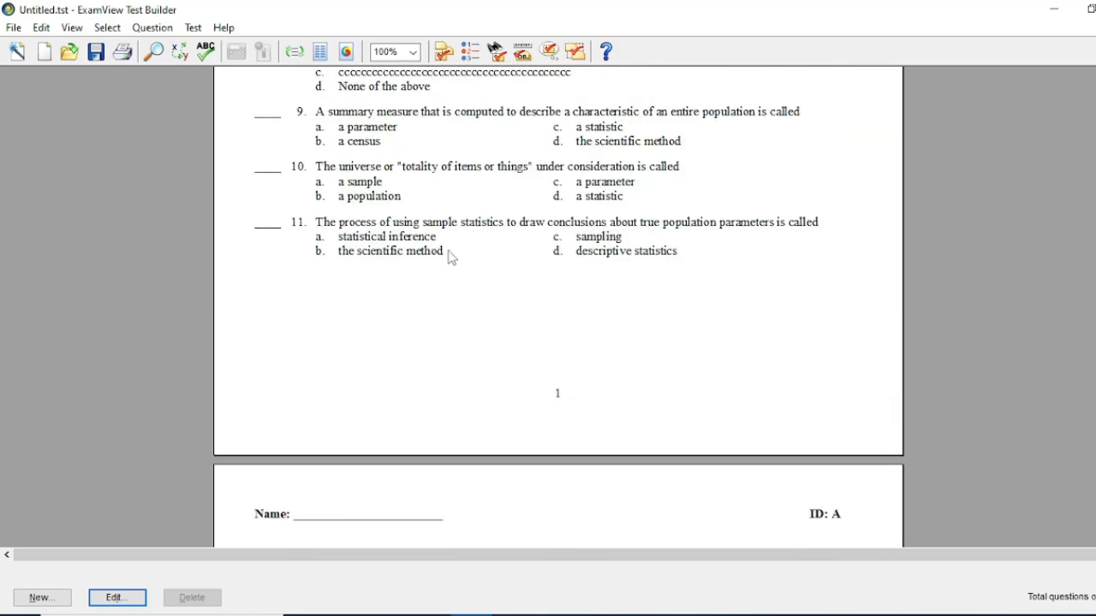
Step: Select questions while viewing again for both banks and exclude the 3rd True or False statement in Basic Probability from the test
scroll(394, 286, "up", 7)
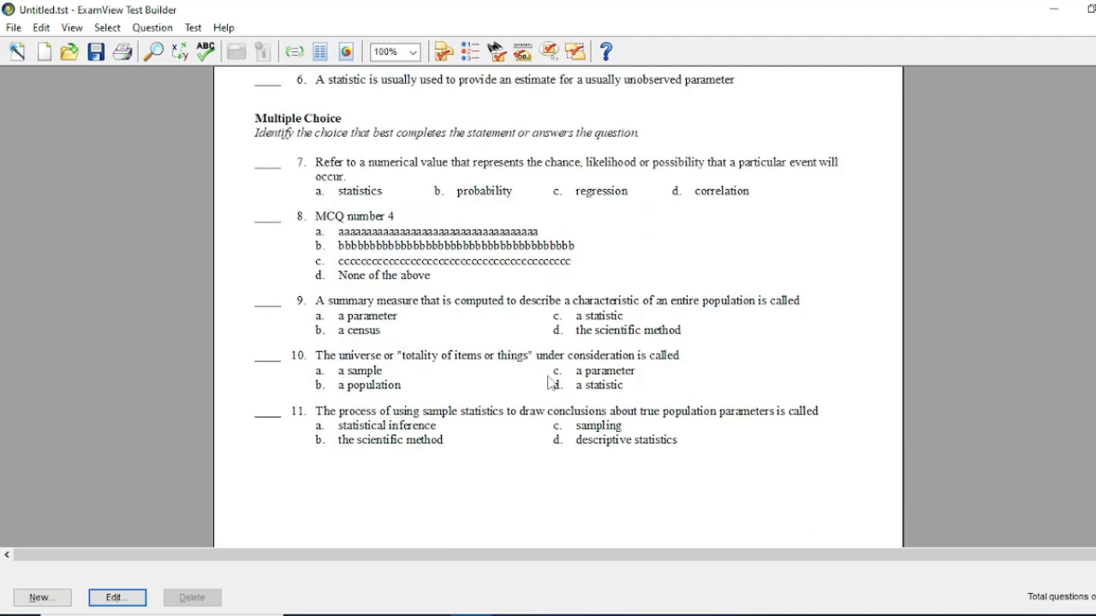
scroll(551, 384, "down", 9)
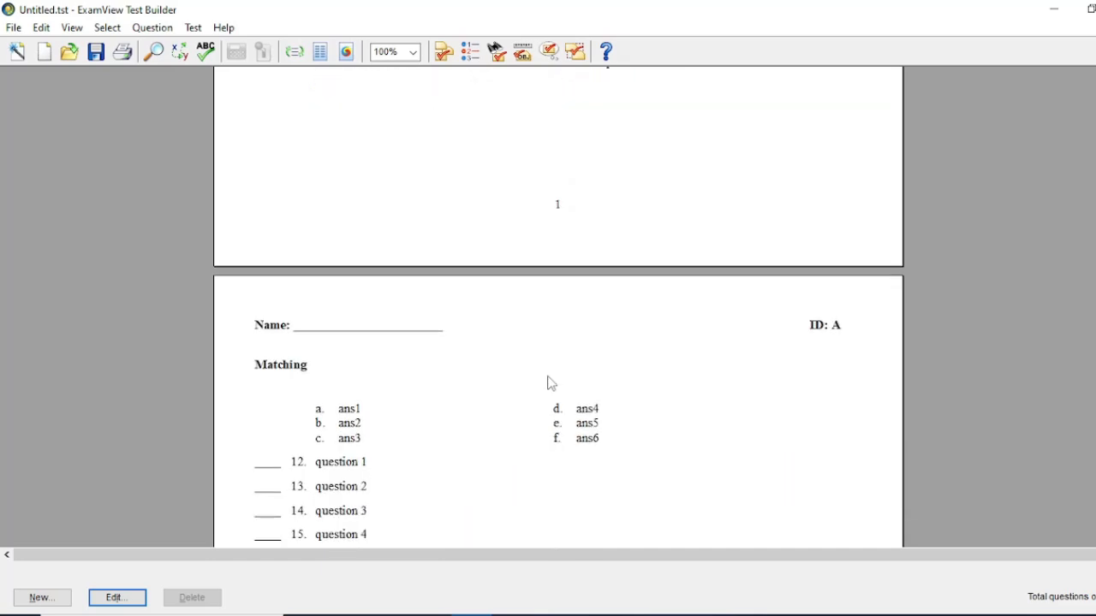
scroll(552, 384, "up", 20)
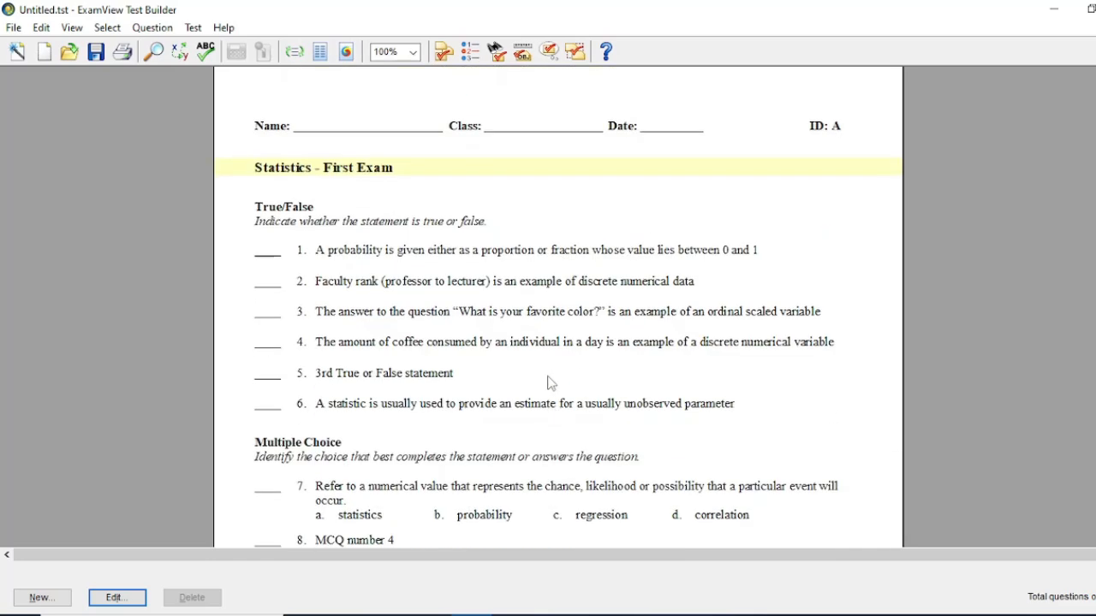
left_click(496, 52)
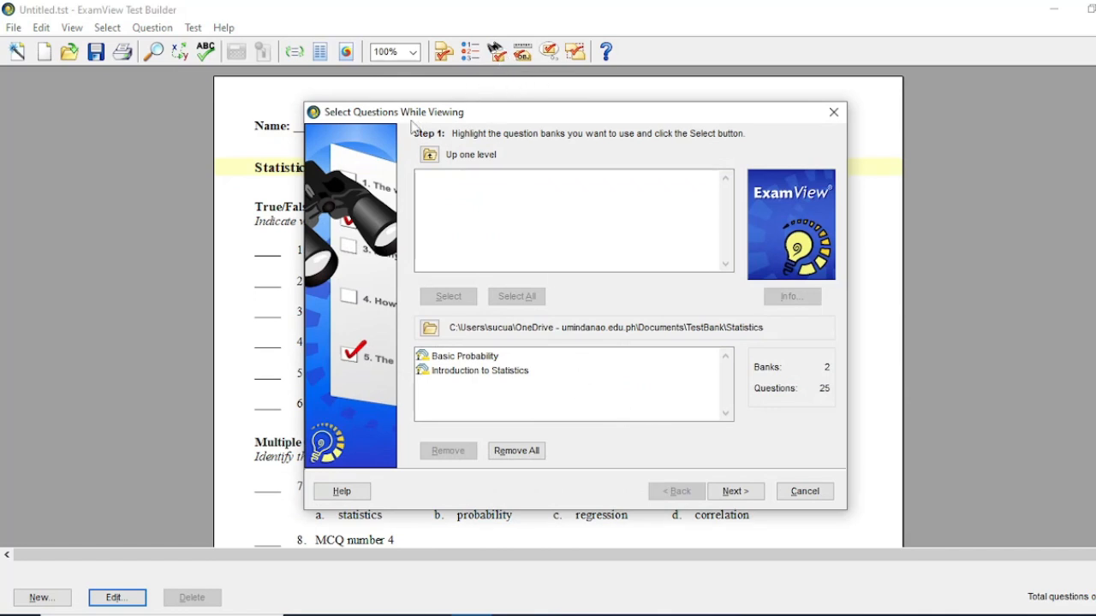
left_click(735, 491)
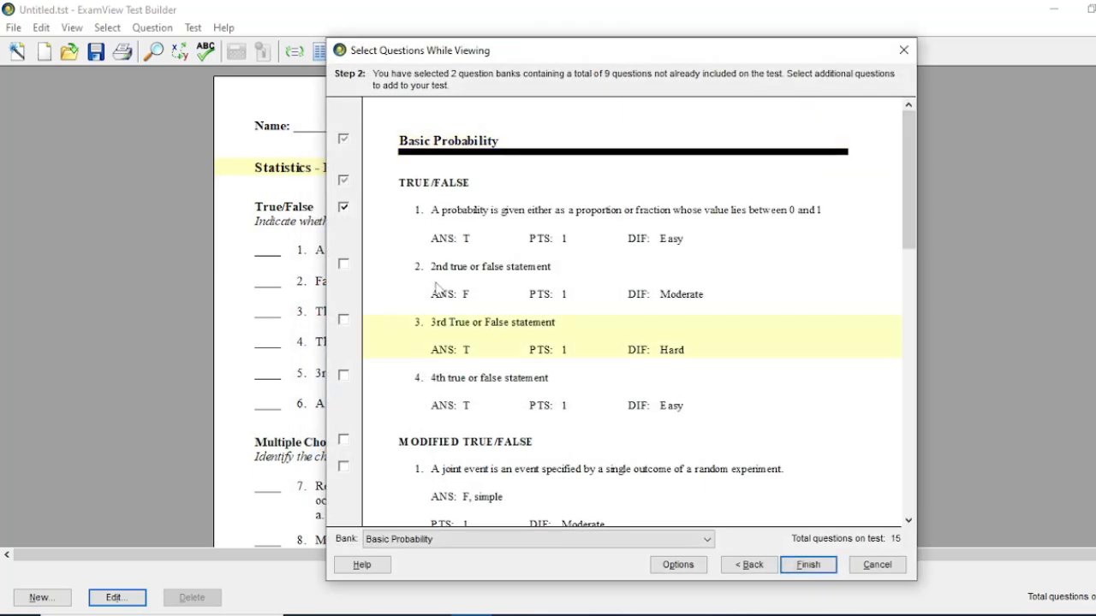
left_click(810, 570)
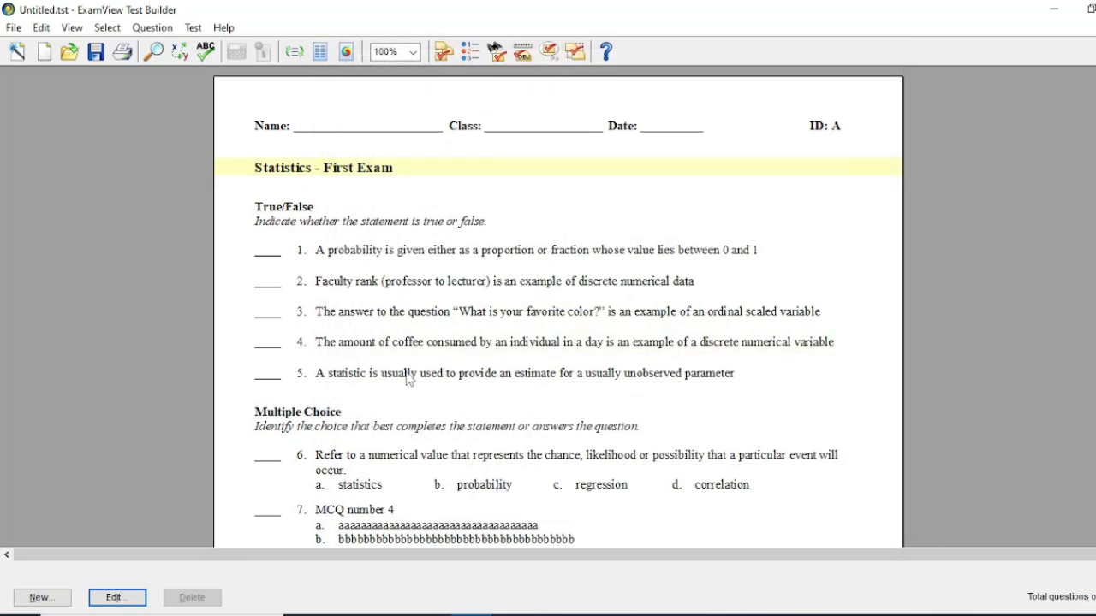
scroll(407, 380, "down", 10)
scroll(410, 382, "up", 6)
scroll(411, 383, "up", 5)
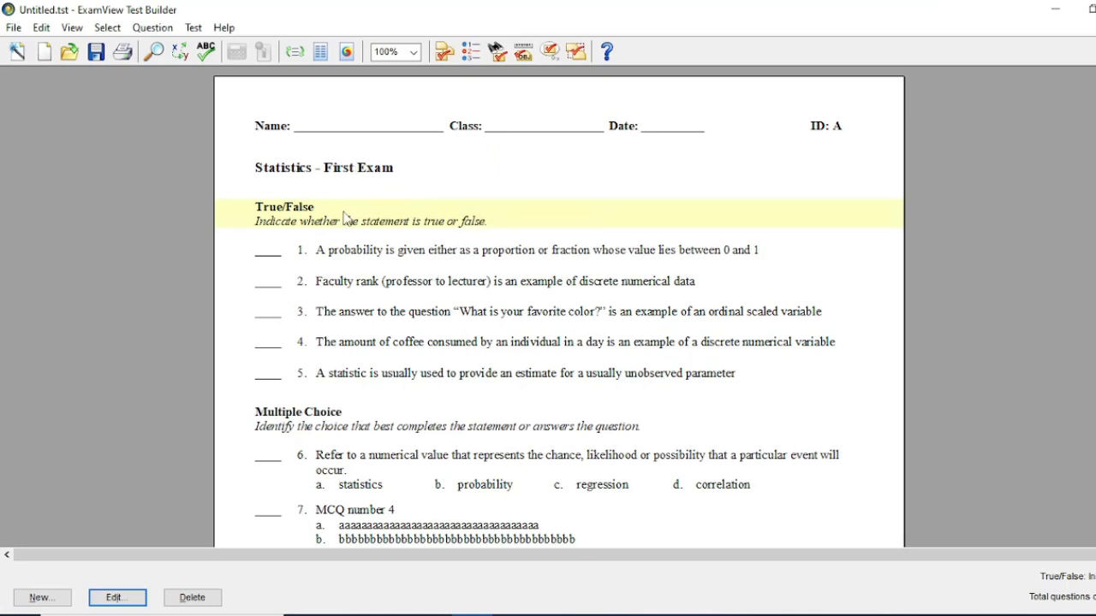
Step: Remove the Class label and its blank line from the first-page header and record the change
left_click(195, 28)
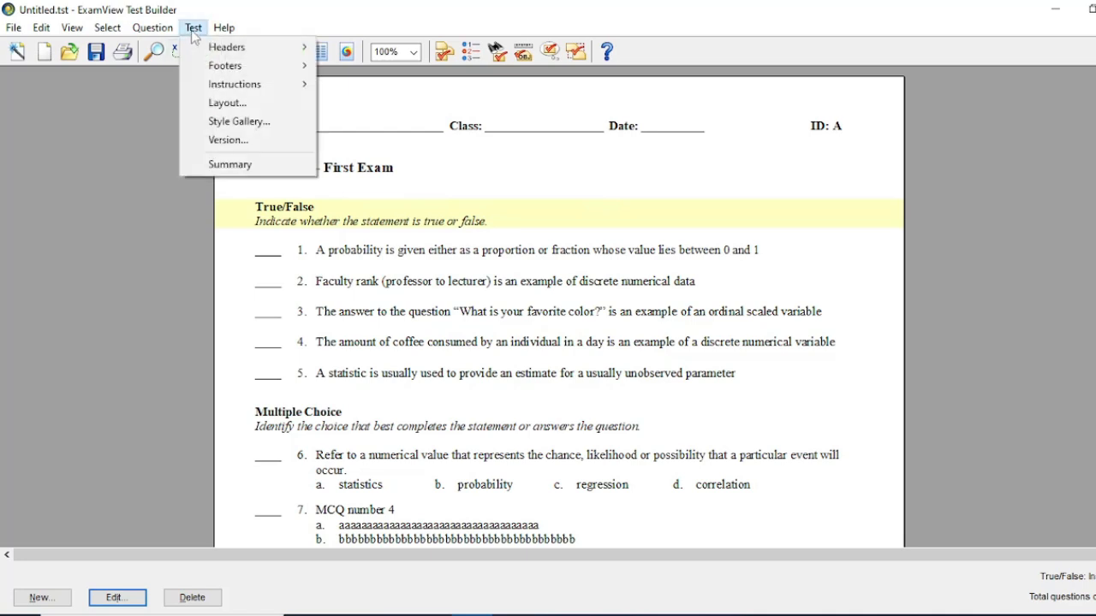
mouse_move(240, 48)
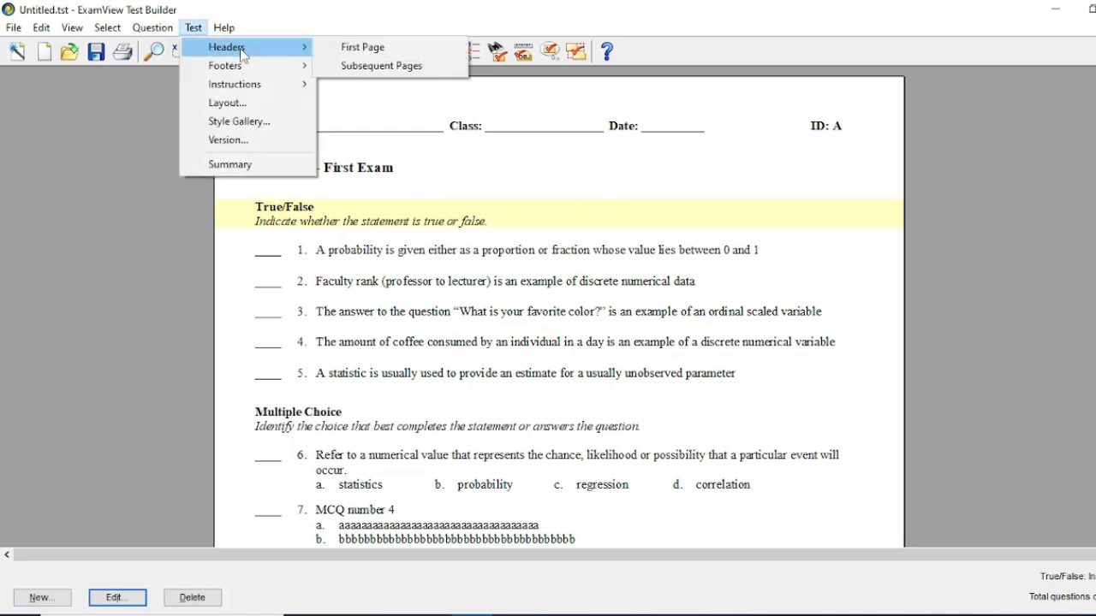
left_click(366, 50)
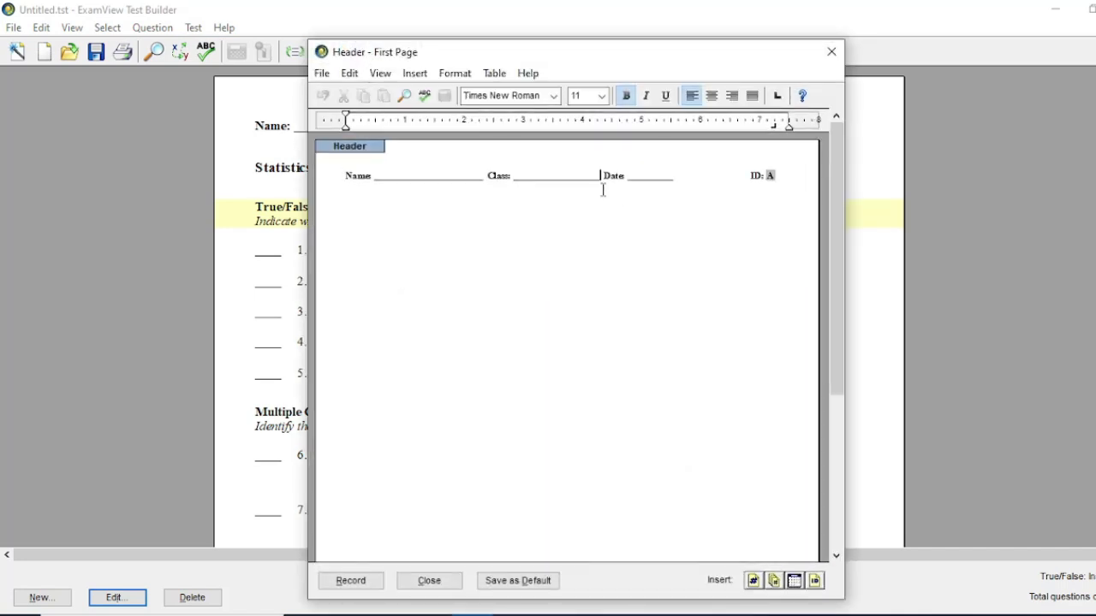
key("BackSpace")
key("BackSpace")
key("BackSpace")
key("BackSpace")
key("BackSpace")
key("BackSpace")
key("BackSpace")
key("BackSpace")
key("BackSpace")
key("BackSpace")
key("BackSpace")
key("BackSpace")
key("BackSpace")
key("BackSpace")
key("BackSpace")
key("BackSpace")
key("BackSpace")
key("BackSpace")
key("BackSpace")
key("BackSpace")
key("BackSpace")
key("BackSpace")
key("BackSpace")
key("BackSpace")
key("BackSpace")
left_click(351, 581)
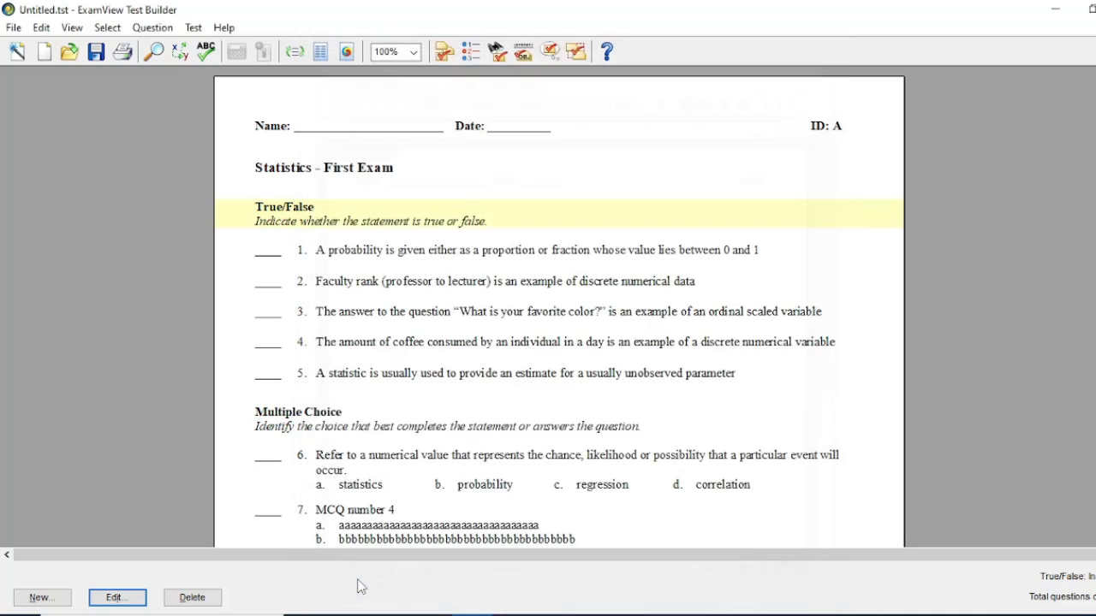
Step: Remove the Name label and its blank line from the subsequent-pages header, record it and check the second page
scroll(390, 383, "down", 3)
scroll(390, 382, "up", 3)
left_click(195, 28)
mouse_move(221, 50)
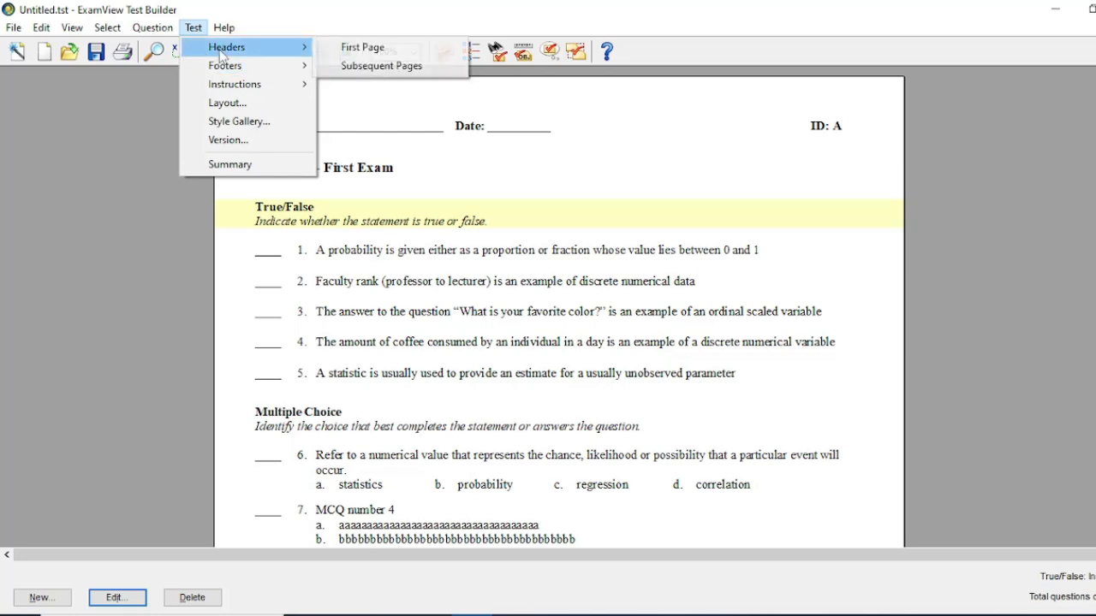
left_click(372, 64)
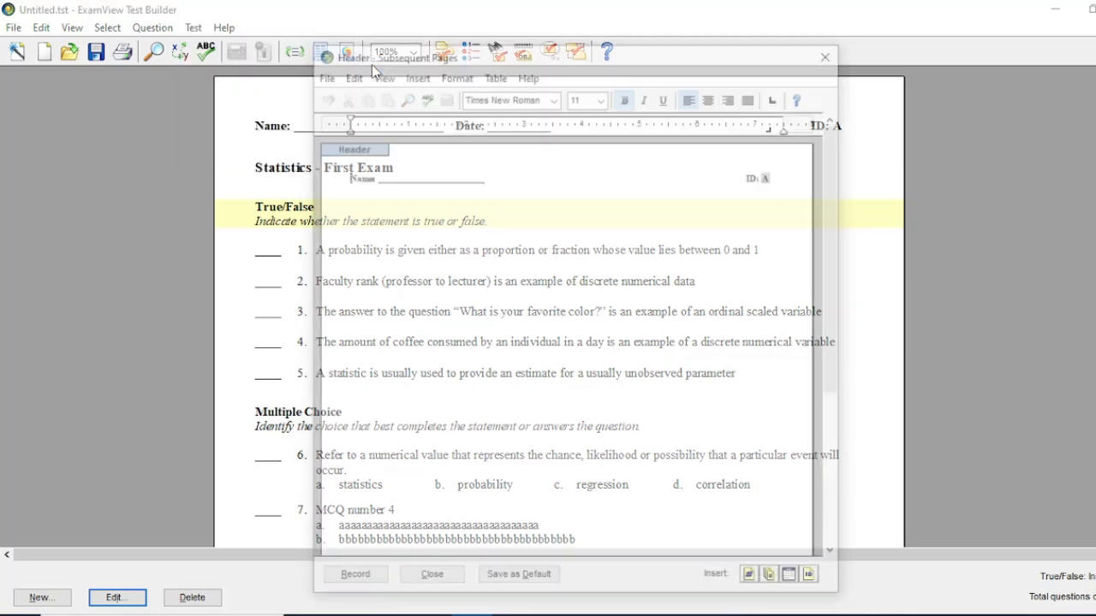
left_click_drag(486, 175, 337, 172)
key("Delete")
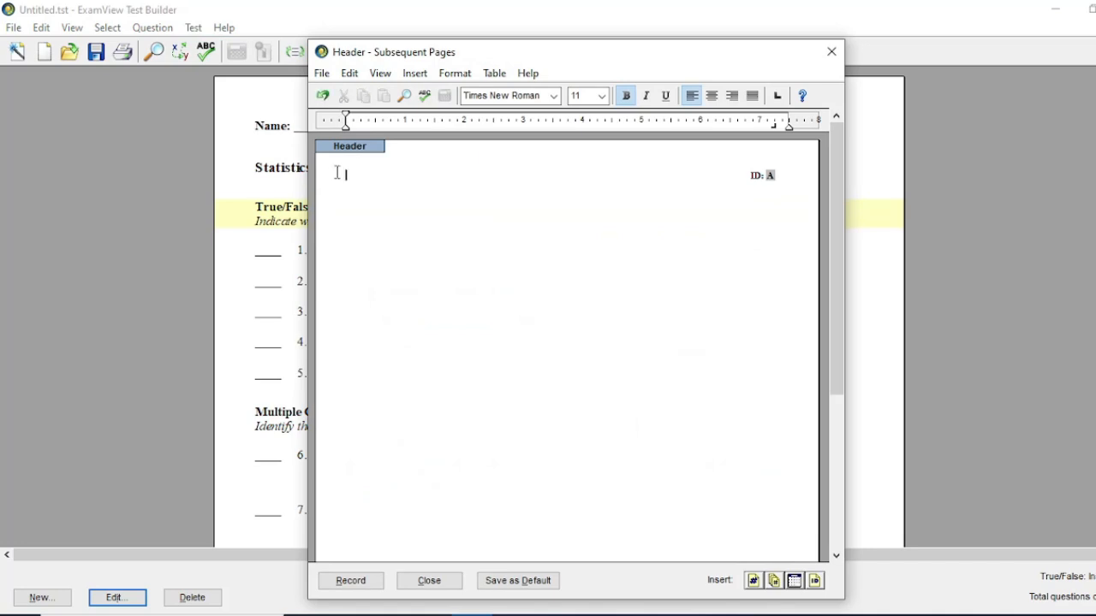
left_click(347, 586)
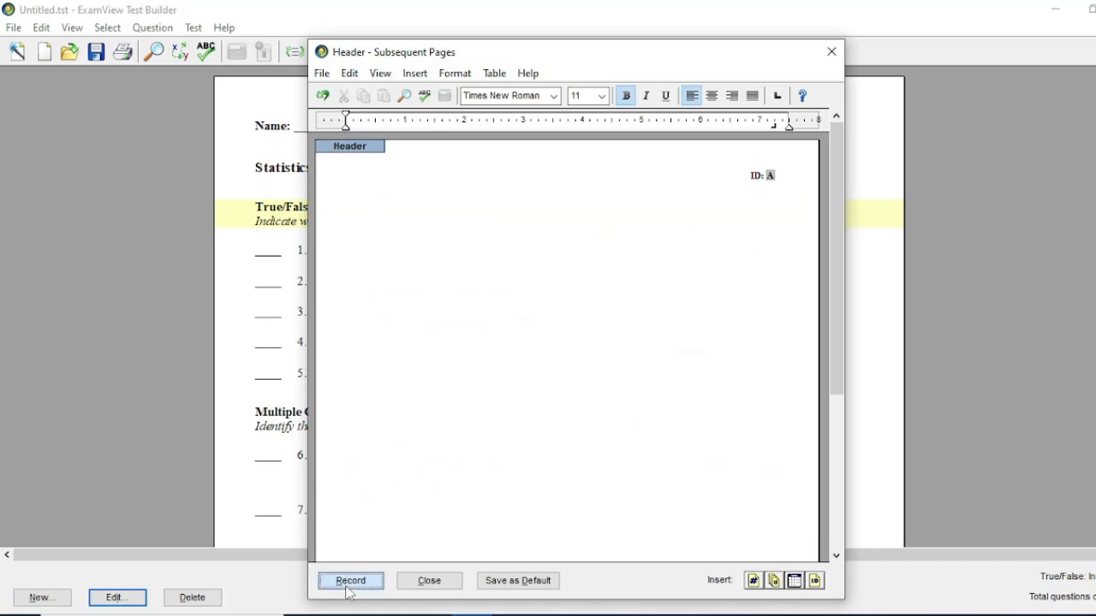
scroll(390, 473, "down", 3)
scroll(386, 457, "down", 6)
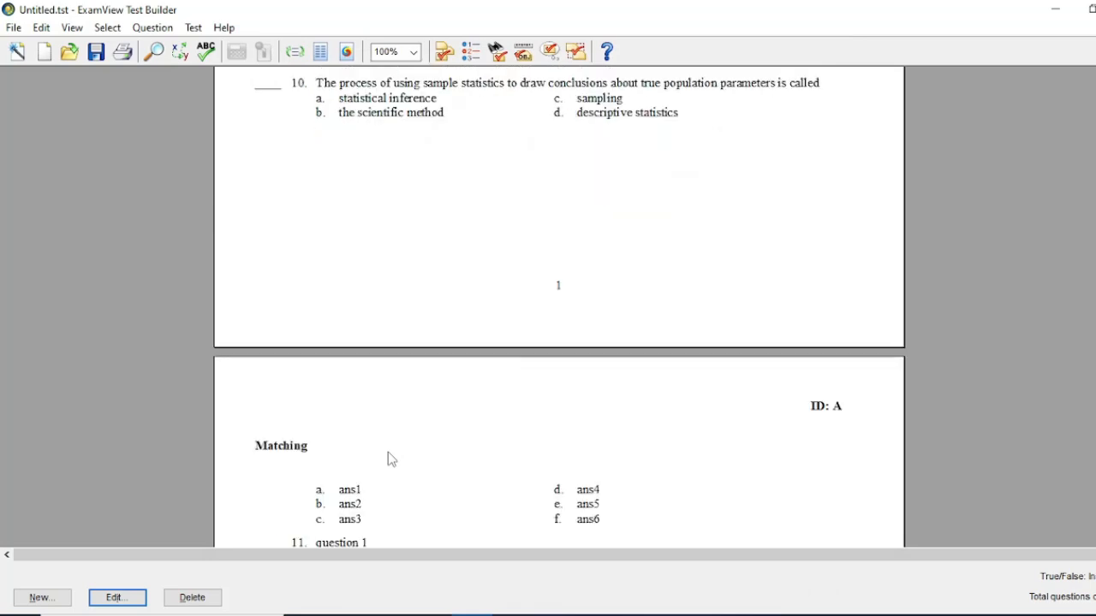
scroll(325, 415, "down", 2)
scroll(332, 415, "up", 10)
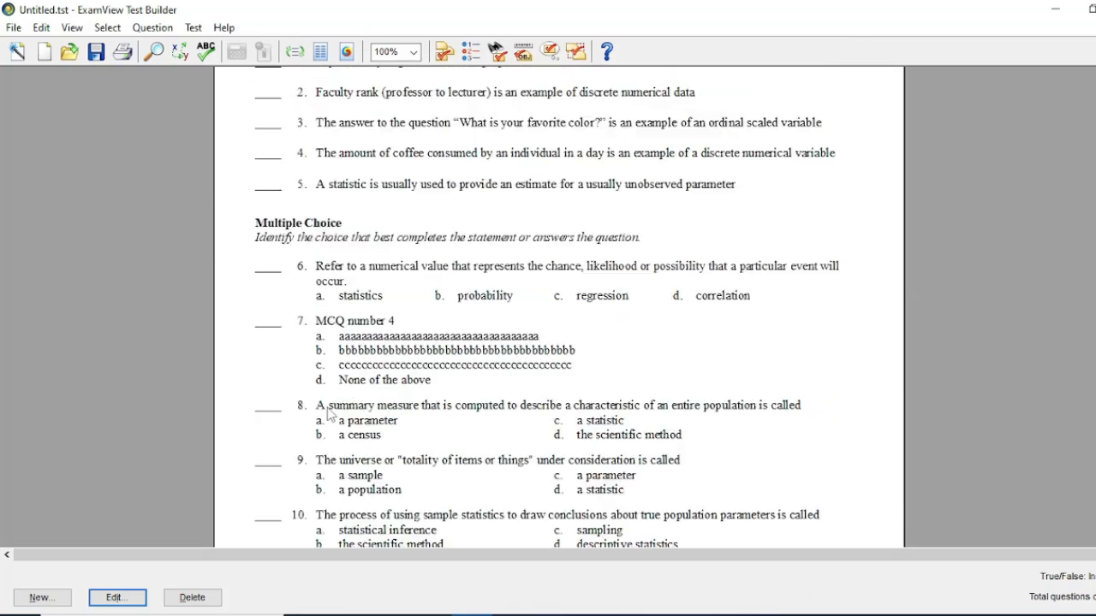
Step: Apply the "ExamView (no answer space)" layout style from the Style Gallery to the test
left_click(193, 29)
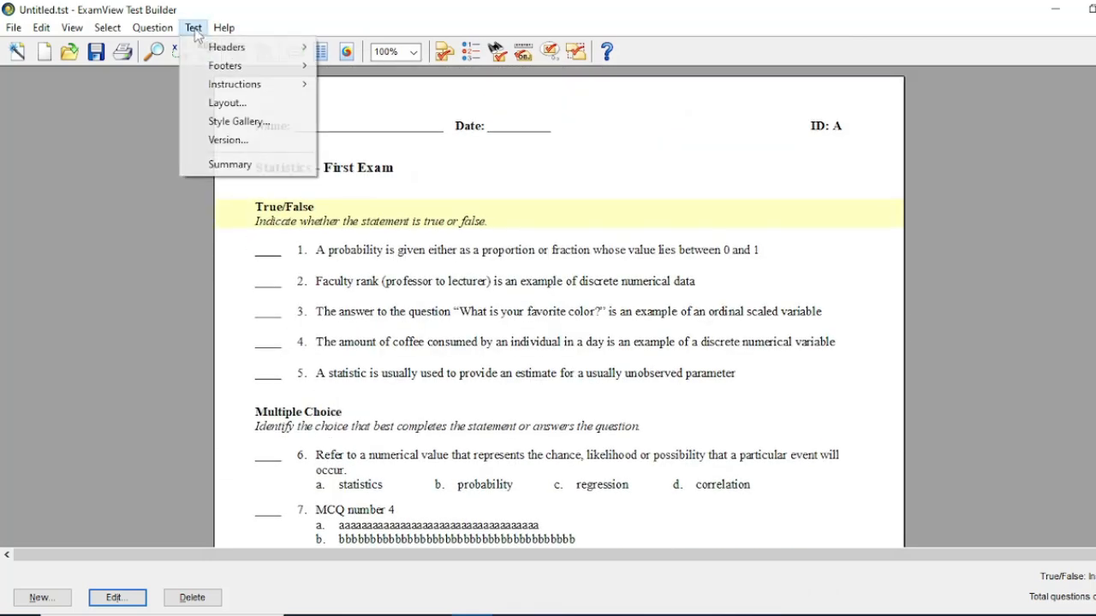
mouse_move(233, 93)
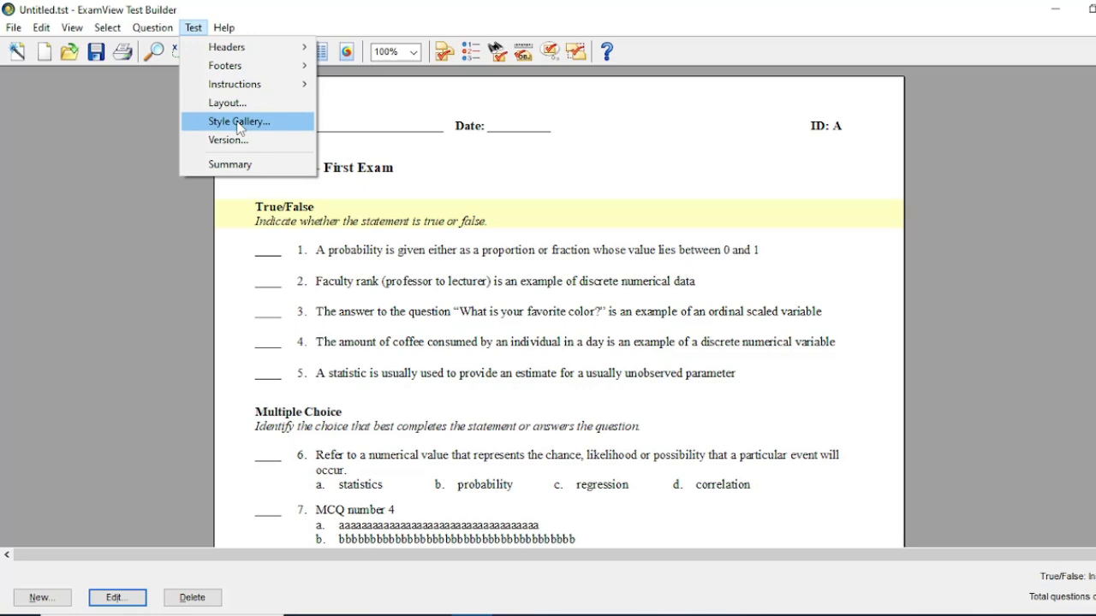
left_click(240, 129)
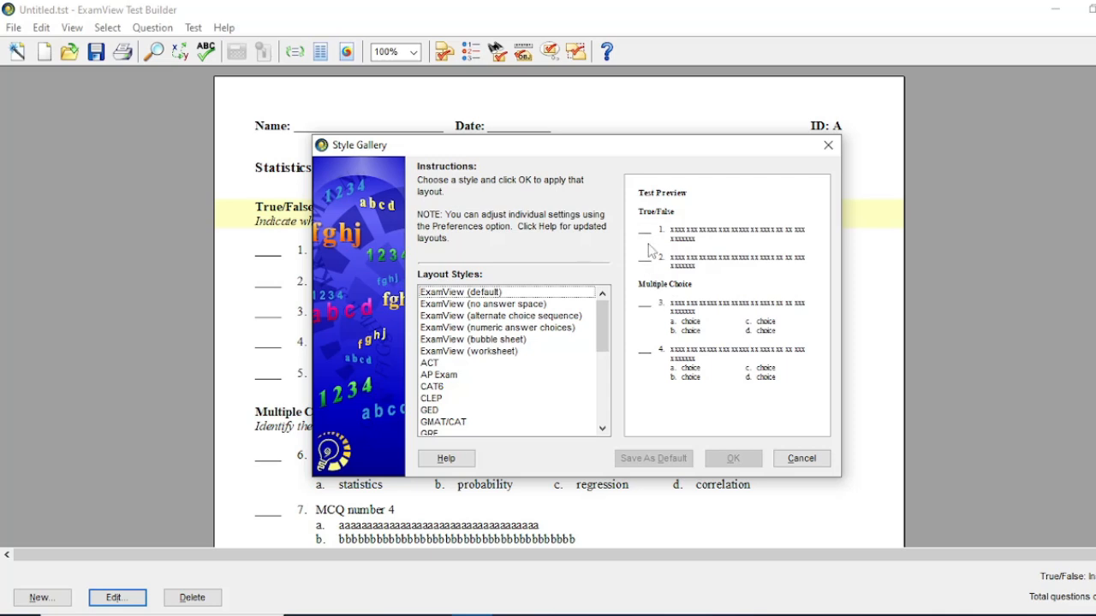
left_click(496, 308)
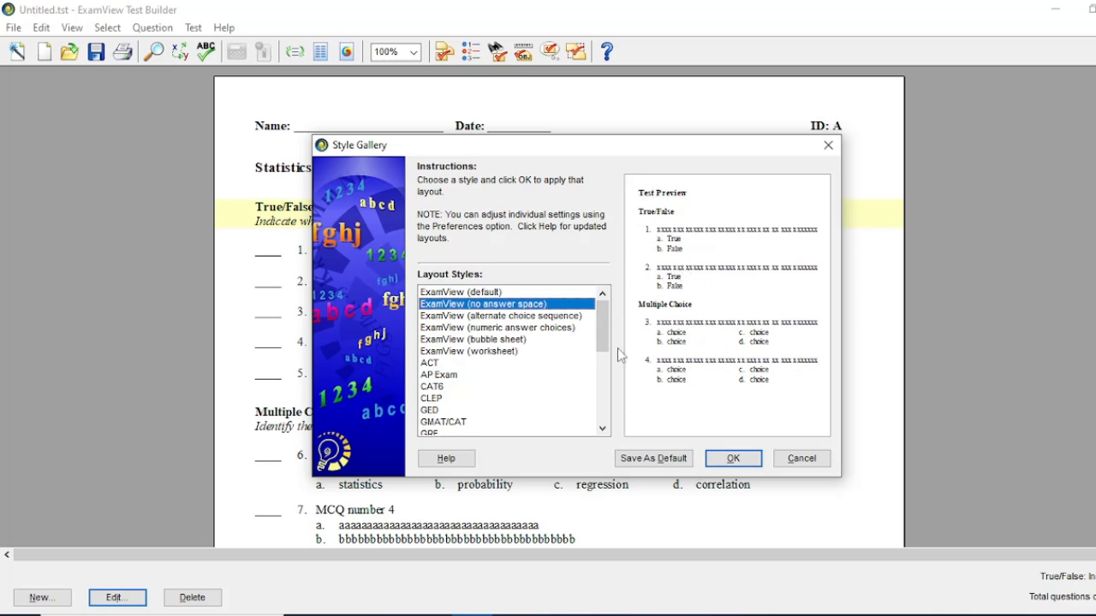
left_click(732, 460)
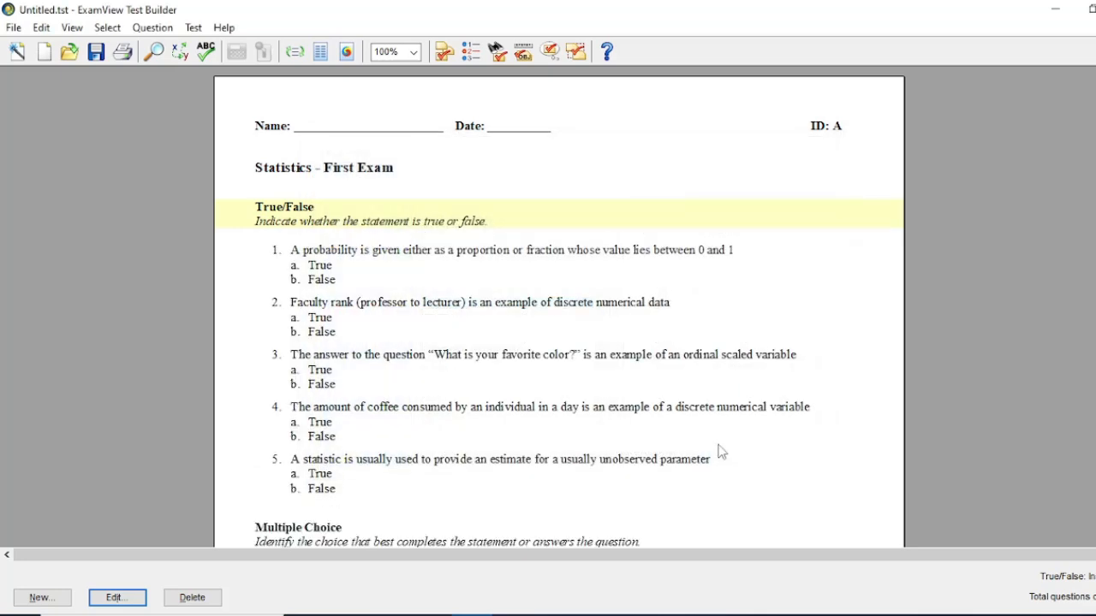
scroll(482, 391, "down", 3)
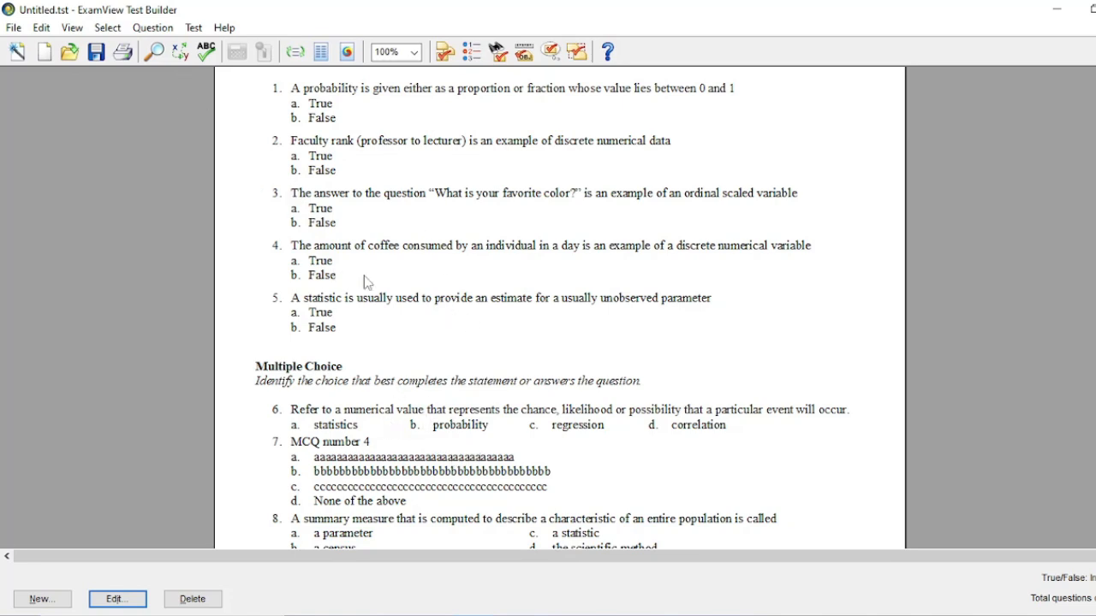
Step: Scramble the questions and the multiple choice/multiple response answer choices for test version A, without scrambling sections
left_click(249, 286)
left_click(152, 28)
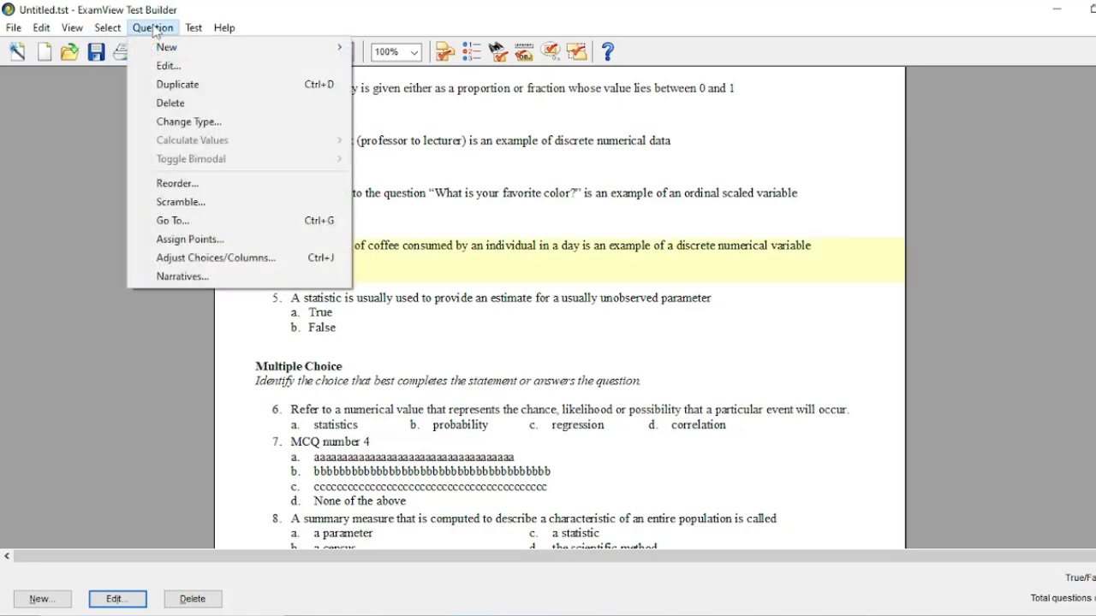
left_click(176, 206)
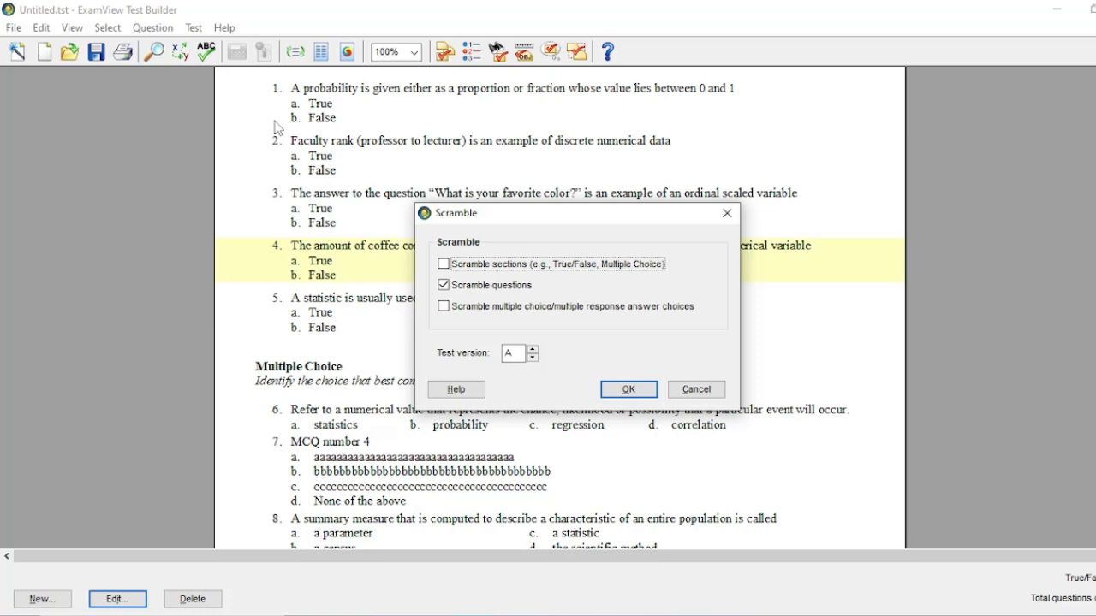
left_click(444, 308)
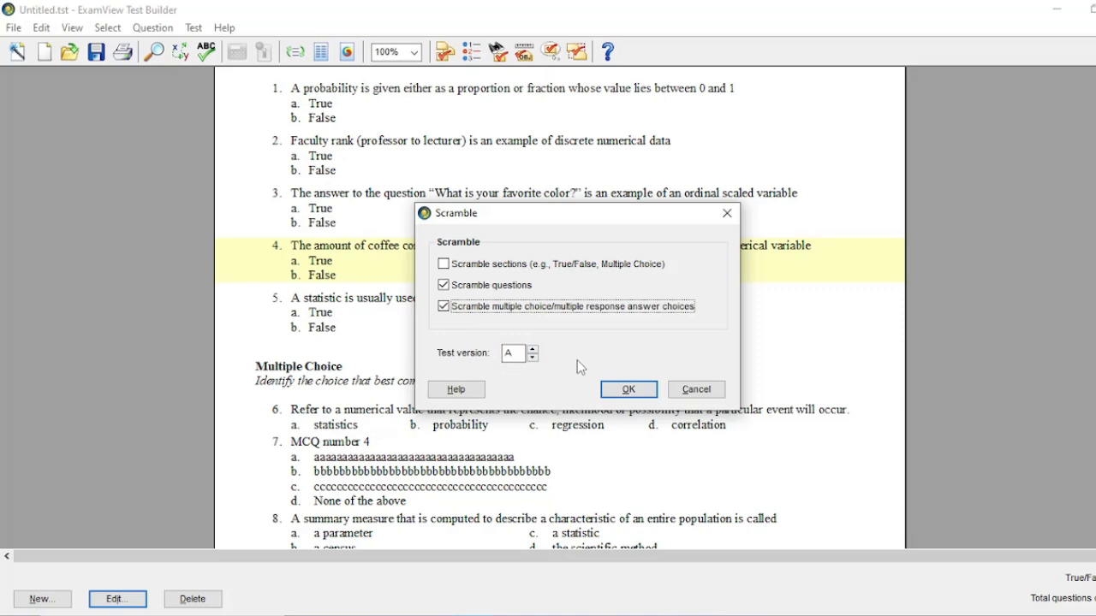
left_click(630, 391)
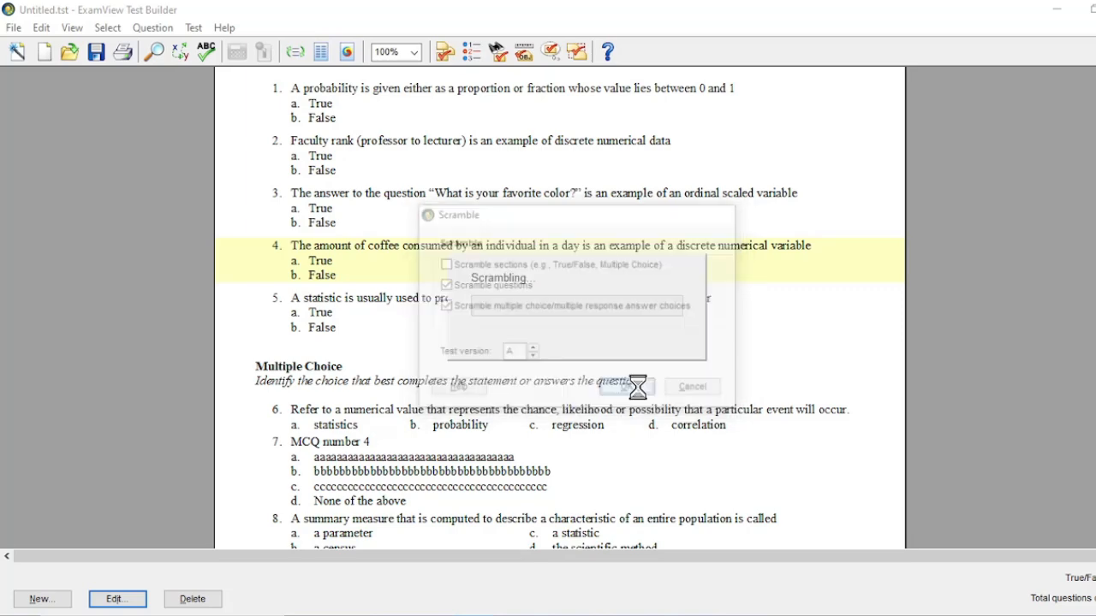
Step: Review the order of the scrambled True/False, Multiple Choice and Matching questions and the answers in the Answer Section
scroll(454, 376, "down", 2)
scroll(455, 381, "down", 5)
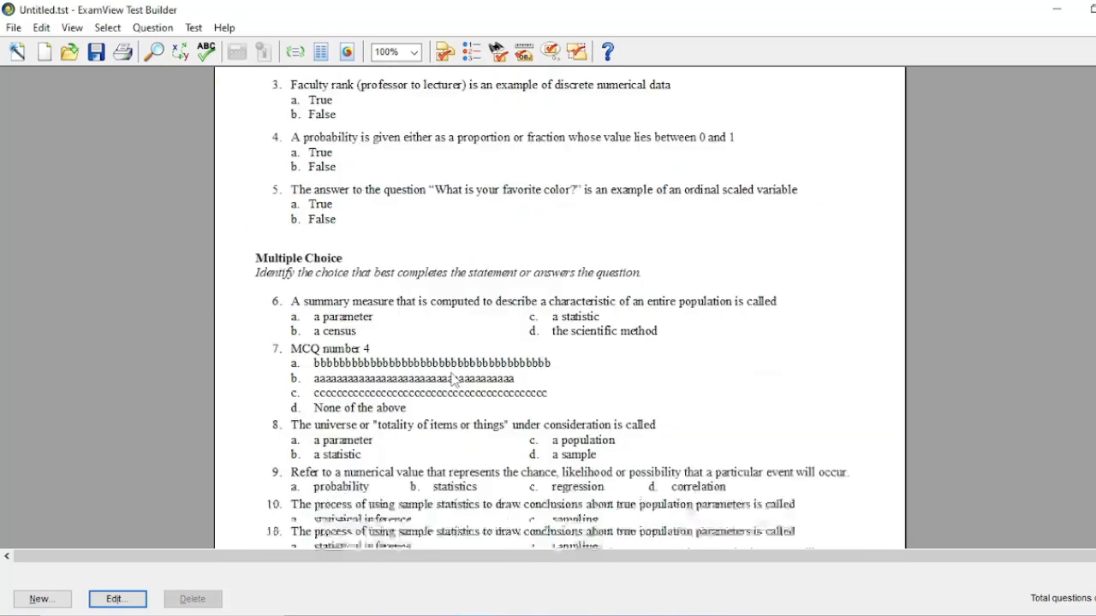
scroll(443, 333, "up", 7)
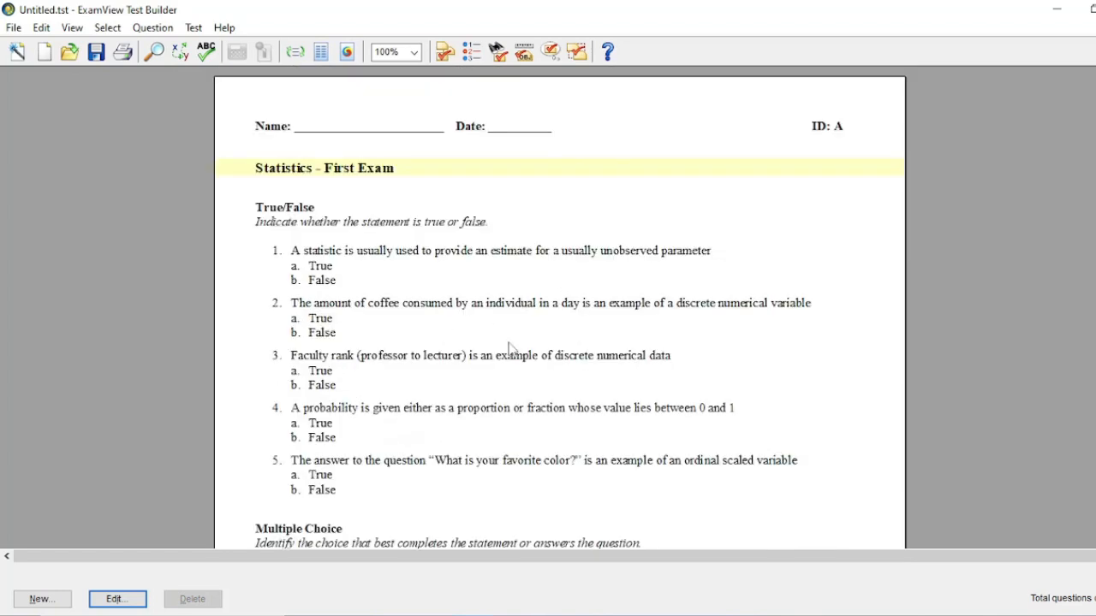
scroll(511, 349, "down", 9)
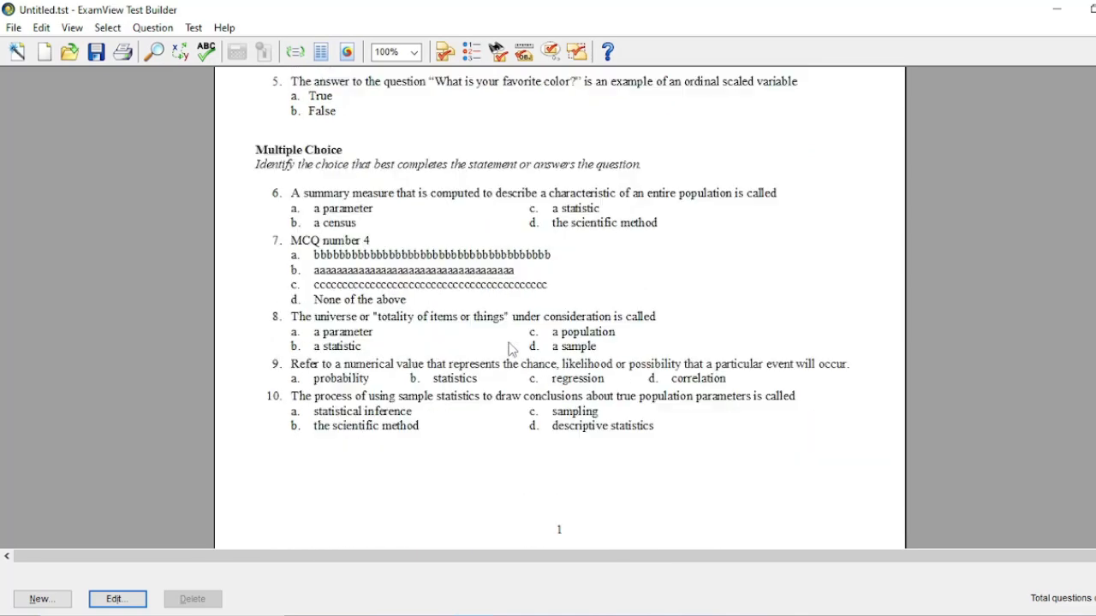
scroll(511, 349, "down", 4)
scroll(512, 349, "down", 8)
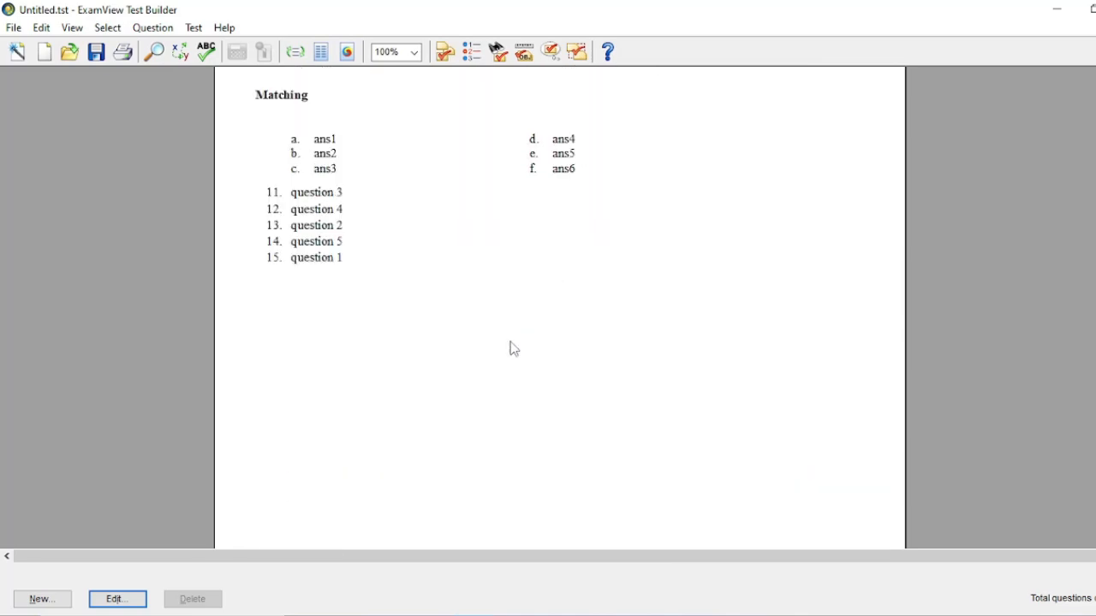
scroll(514, 350, "down", 15)
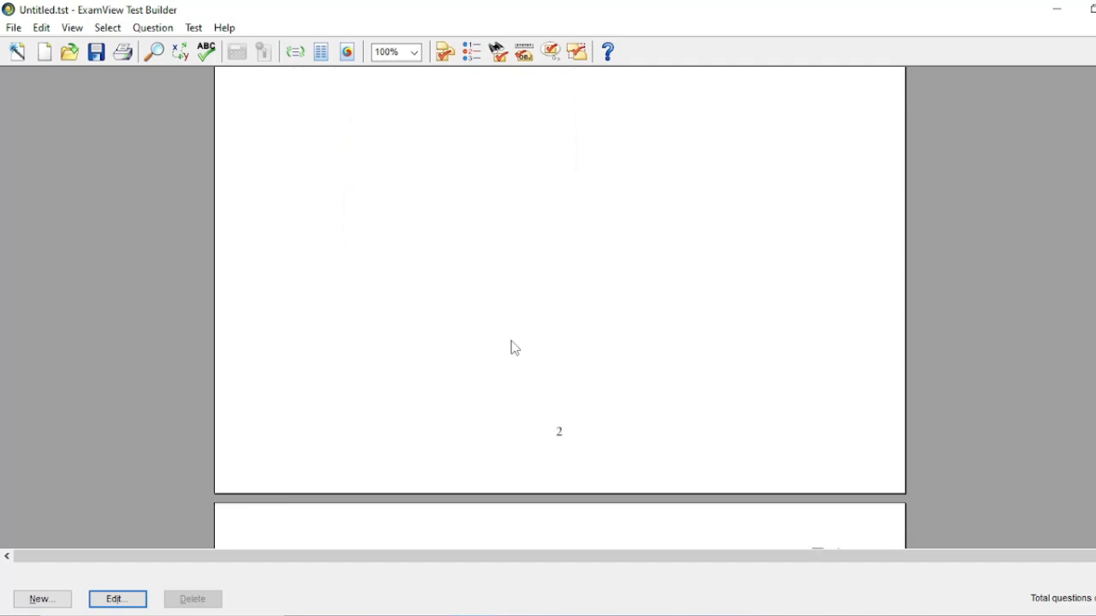
scroll(514, 349, "down", 9)
scroll(513, 349, "up", 4)
scroll(514, 349, "up", 2)
scroll(514, 348, "down", 1)
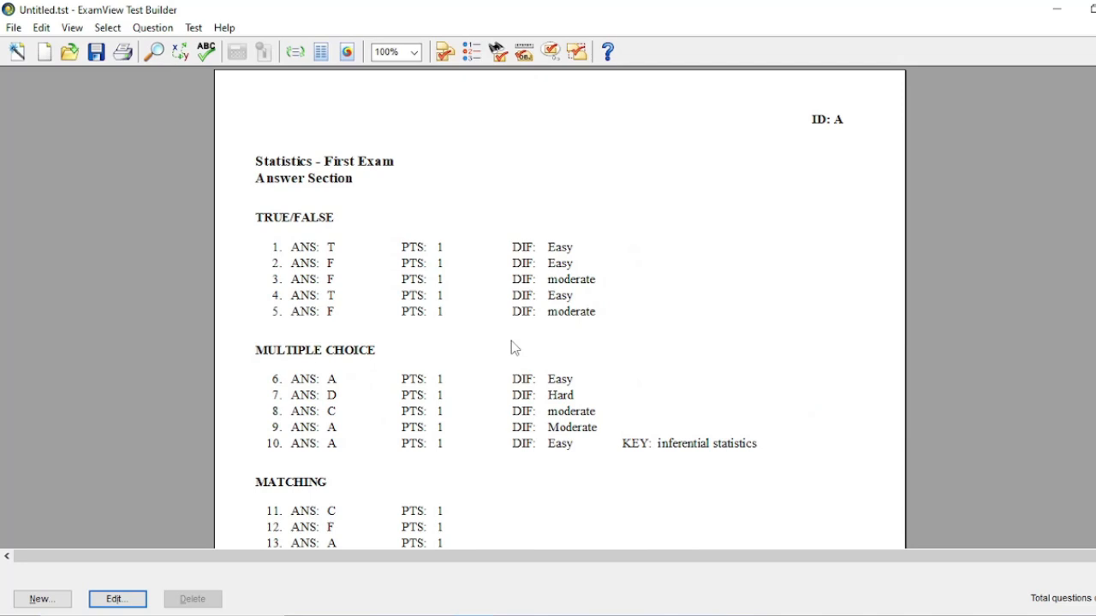
scroll(515, 347, "down", 2)
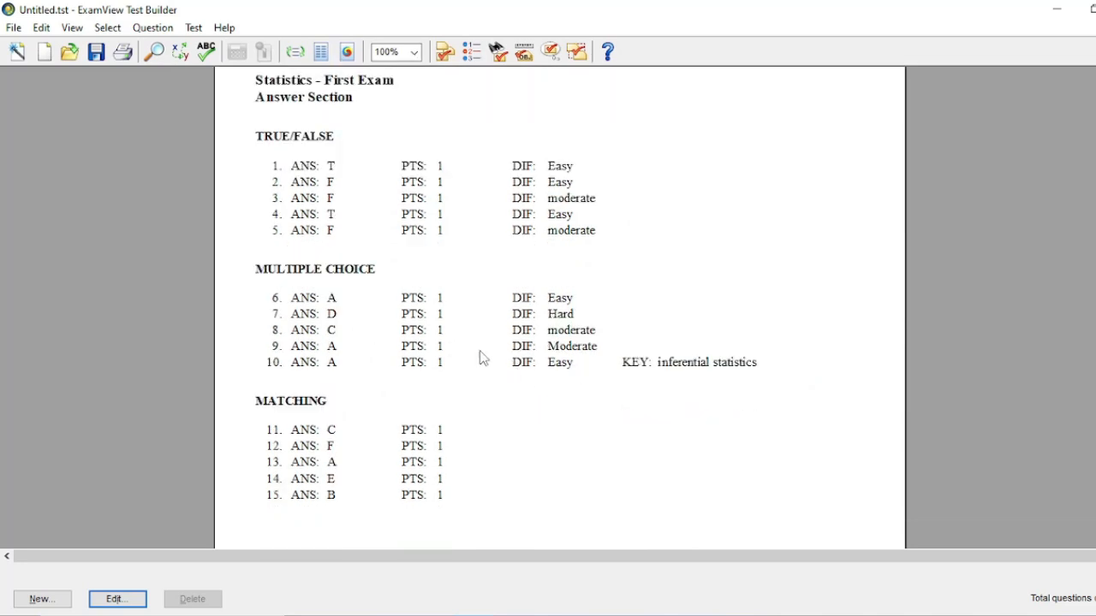
scroll(482, 357, "up", 12)
scroll(485, 375, "up", 18)
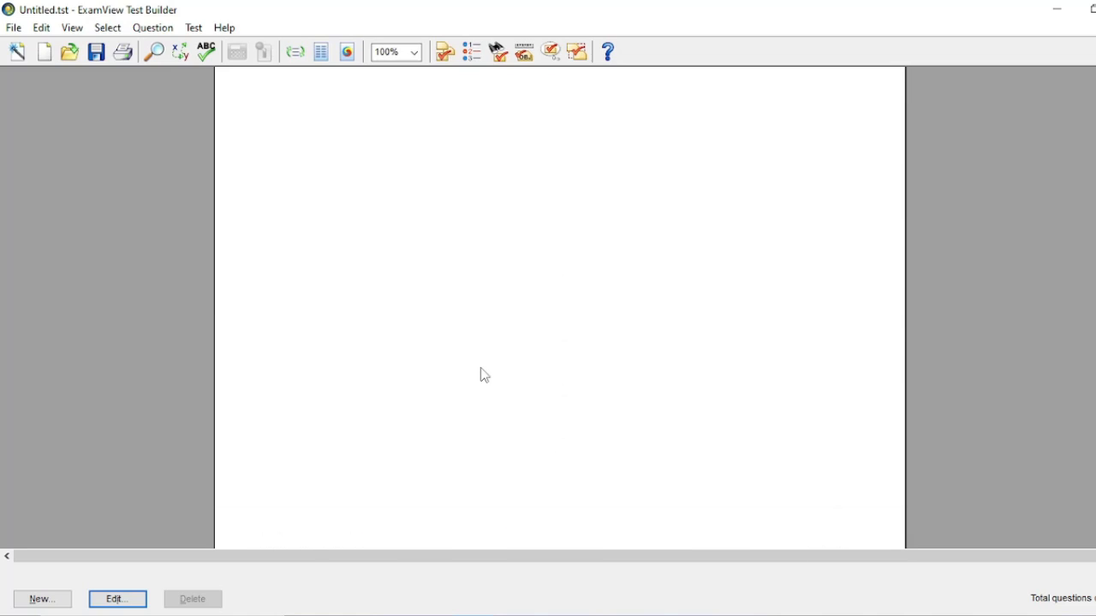
Step: Save the test as "First Exam Set A" in the Statistics folder
scroll(484, 375, "up", 12)
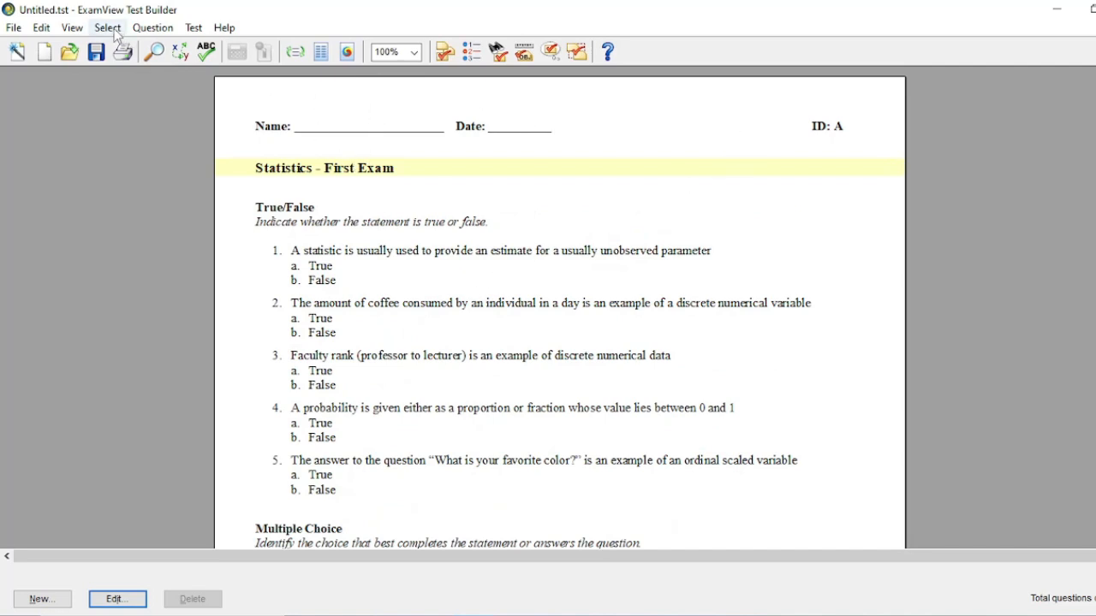
left_click(13, 28)
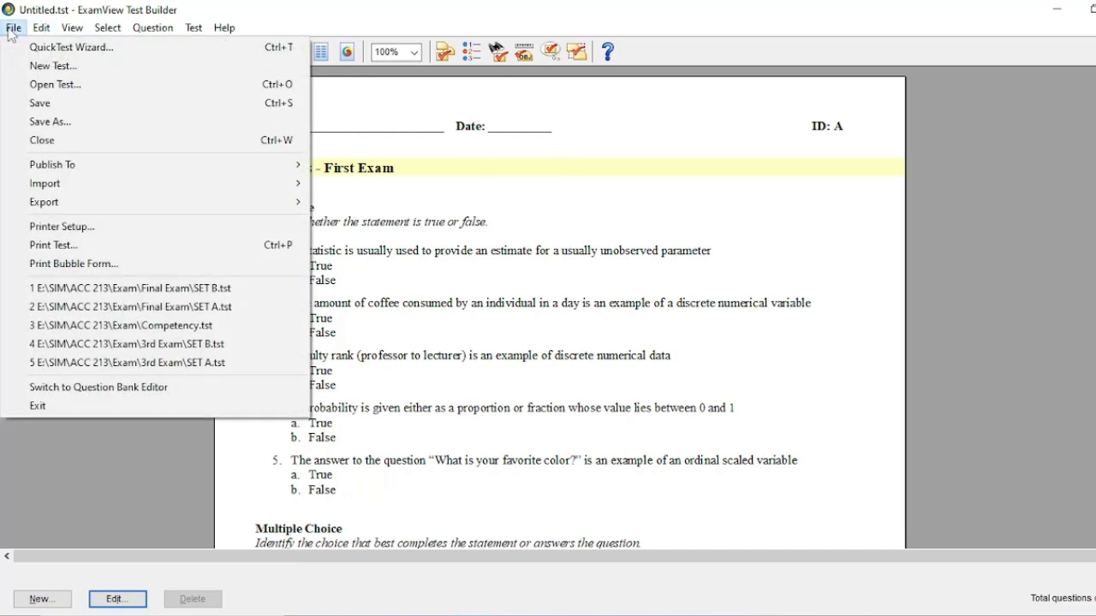
left_click(40, 104)
double_click(512, 337)
double_click(494, 240)
double_click(579, 466)
left_click(575, 462)
double_click(571, 467)
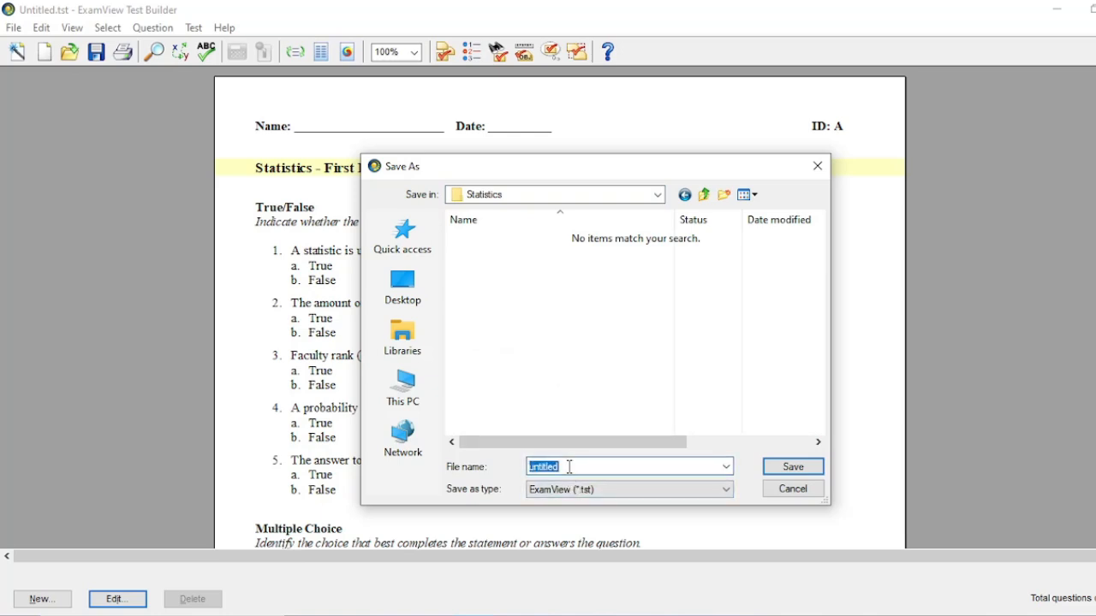
type("Set A")
left_click(786, 469)
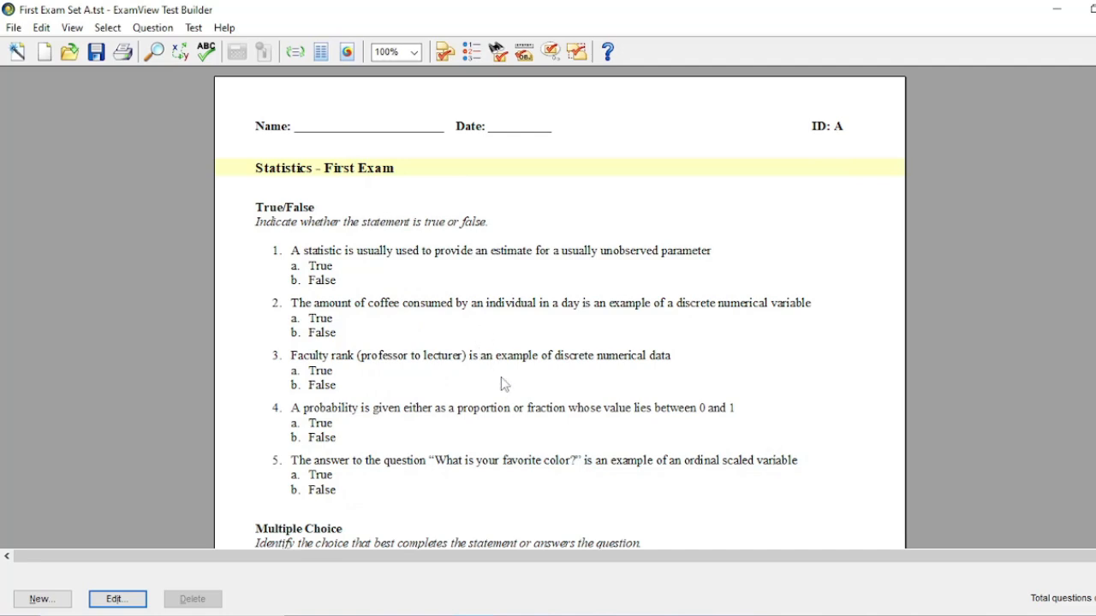
Step: Scramble the questions and the multiple choice/multiple response answer choices for test version B, leaving the sections unscrambled
left_click(152, 27)
mouse_move(108, 27)
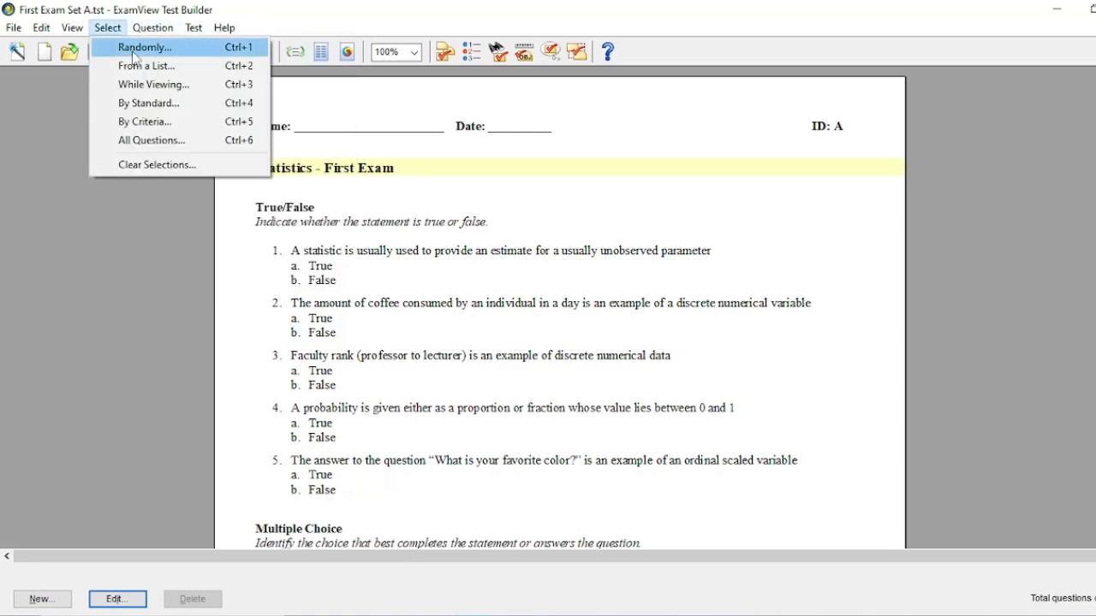
mouse_move(152, 28)
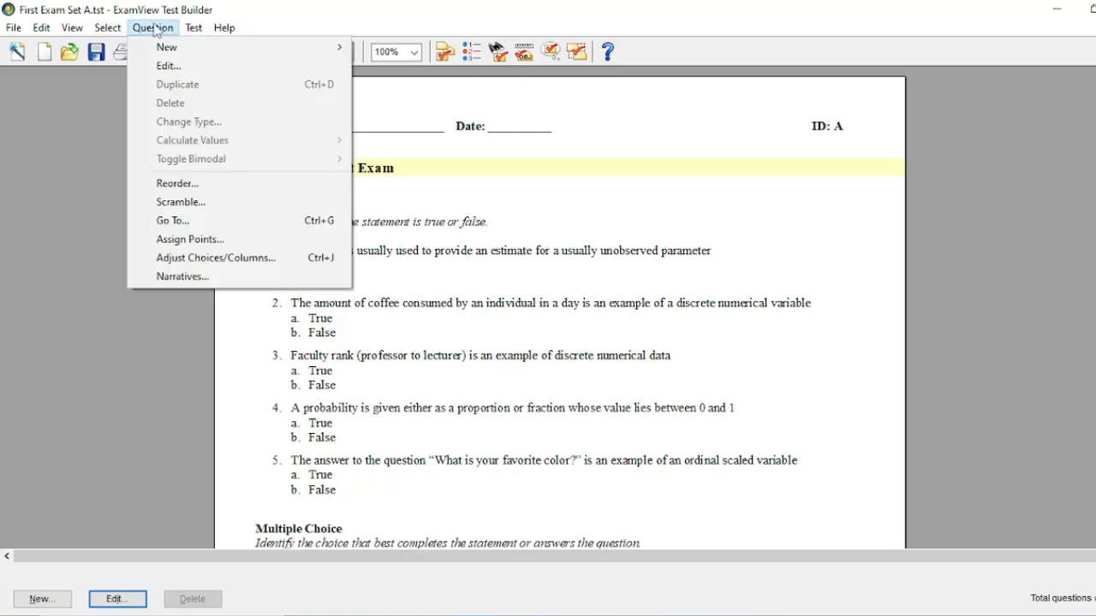
left_click(181, 202)
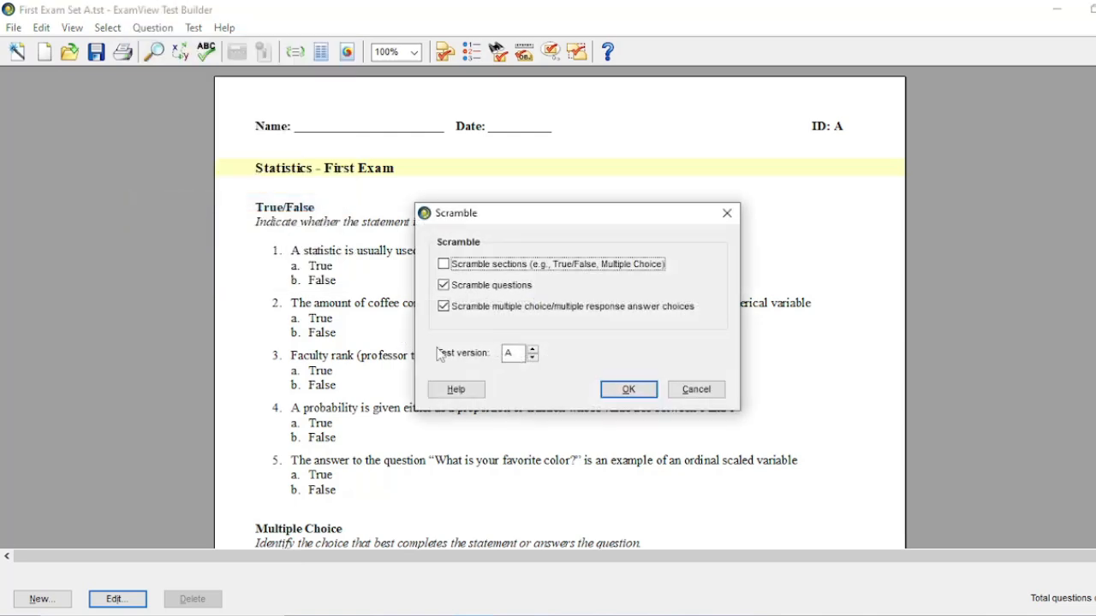
left_click(533, 349)
left_click(625, 392)
Step: Review the order of the True/False, Multiple Choice and Matching questions in test version B
scroll(528, 401, "down", 5)
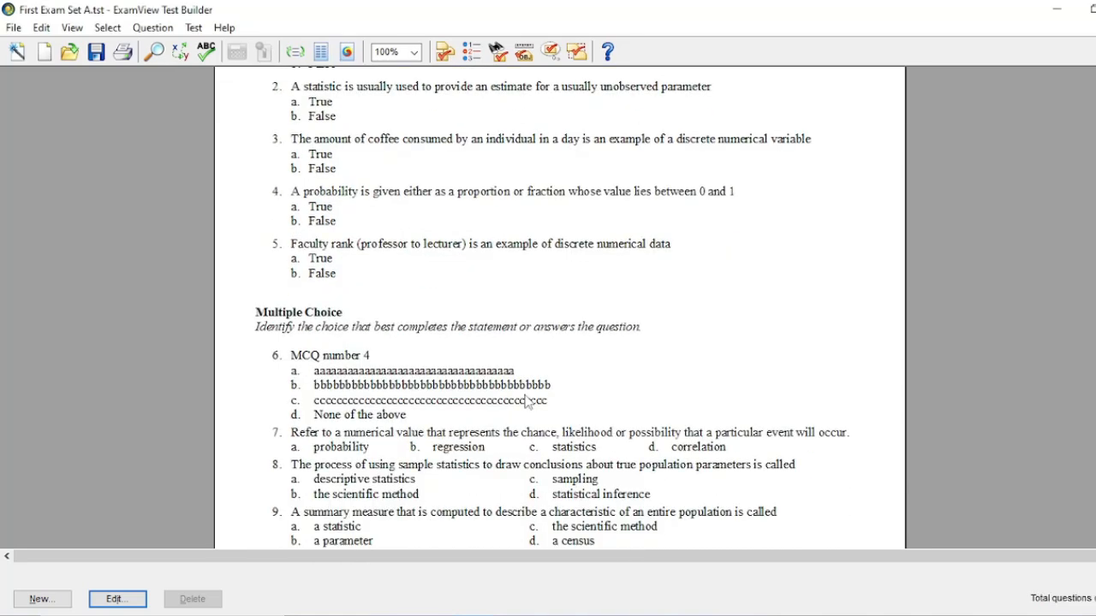
scroll(529, 401, "up", 3)
scroll(528, 401, "up", 2)
scroll(528, 401, "down", 6)
scroll(528, 401, "down", 7)
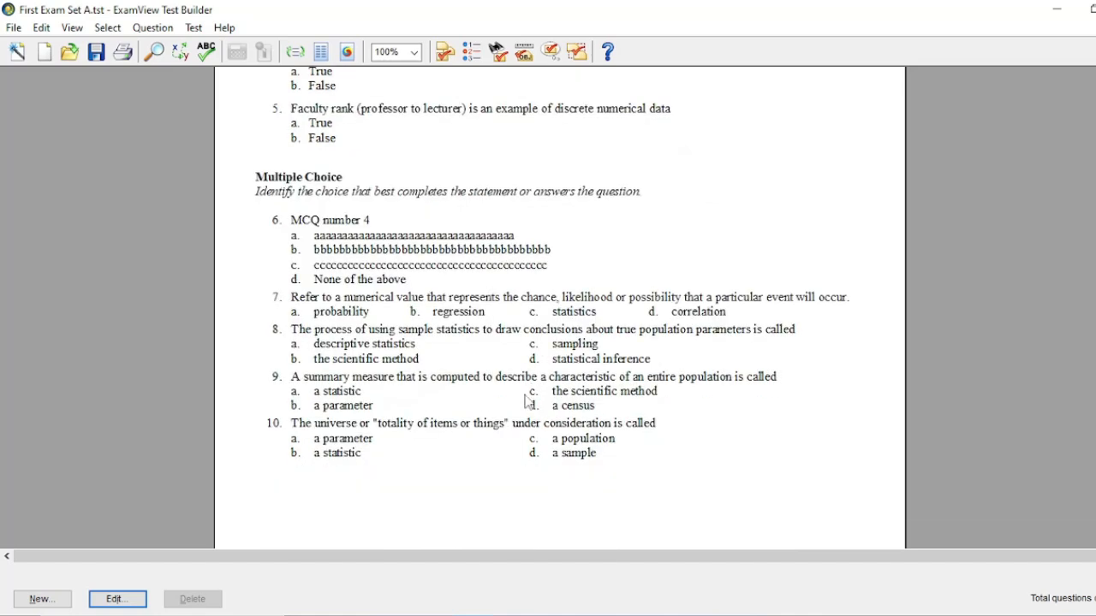
scroll(528, 402, "up", 6)
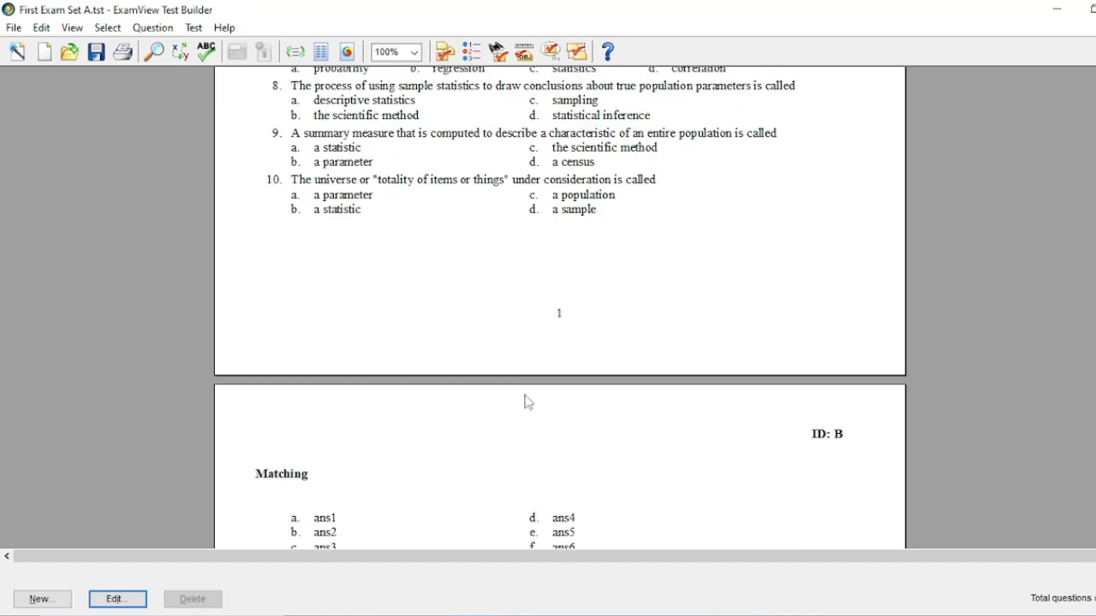
scroll(528, 401, "down", 3)
scroll(528, 399, "down", 3)
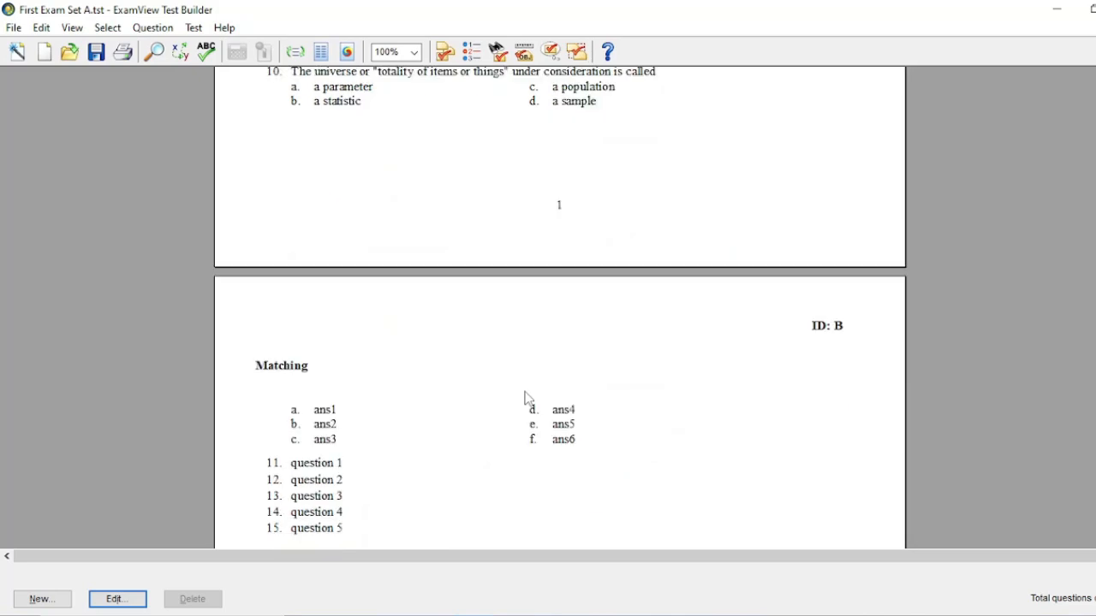
scroll(529, 400, "down", 1)
scroll(528, 400, "up", 9)
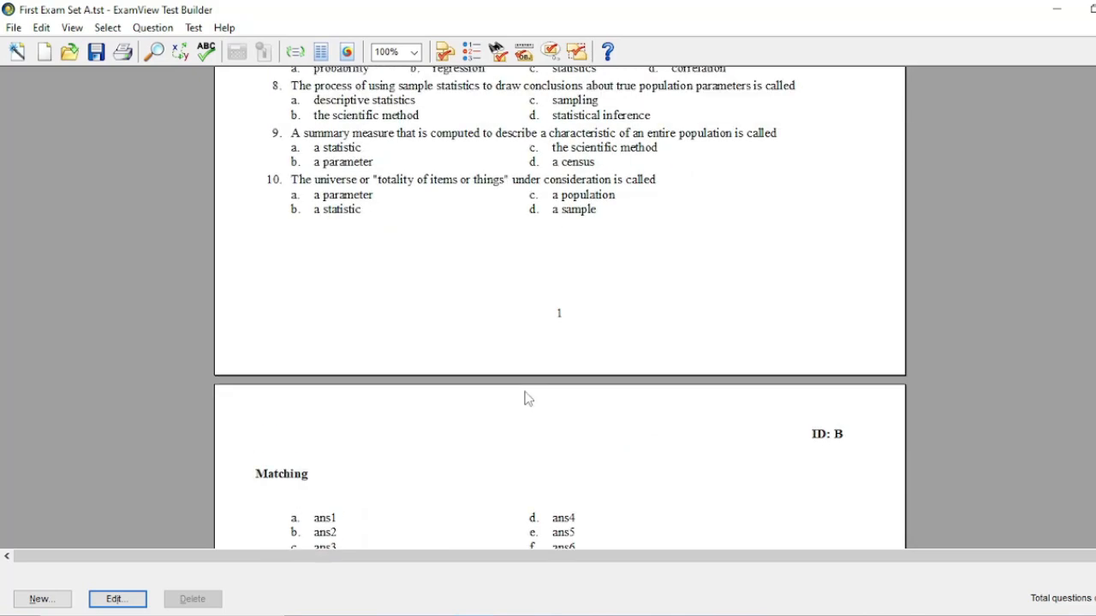
scroll(529, 399, "up", 1)
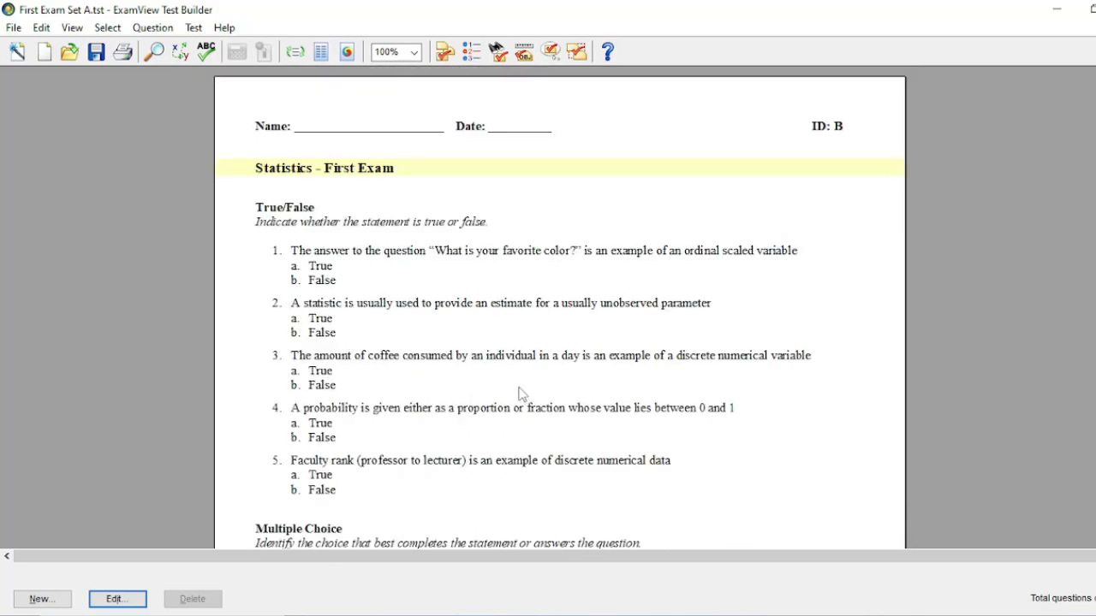
Step: Save version B as a separate test file named "First Exam Set B" in the Statistics folder
left_click(15, 28)
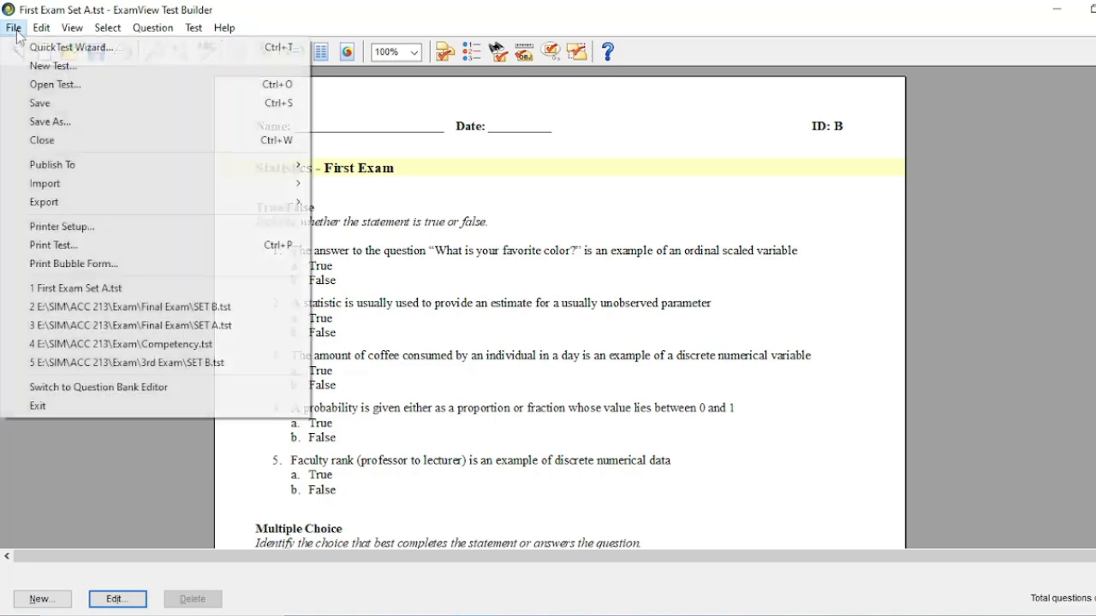
left_click(62, 122)
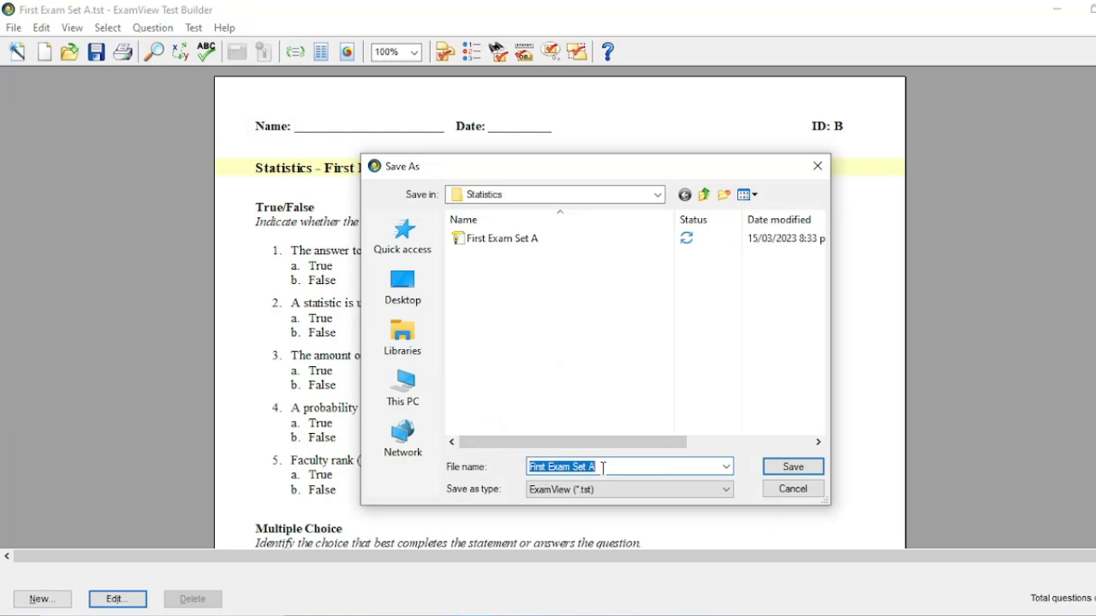
left_click(603, 468)
key("BackSpace")
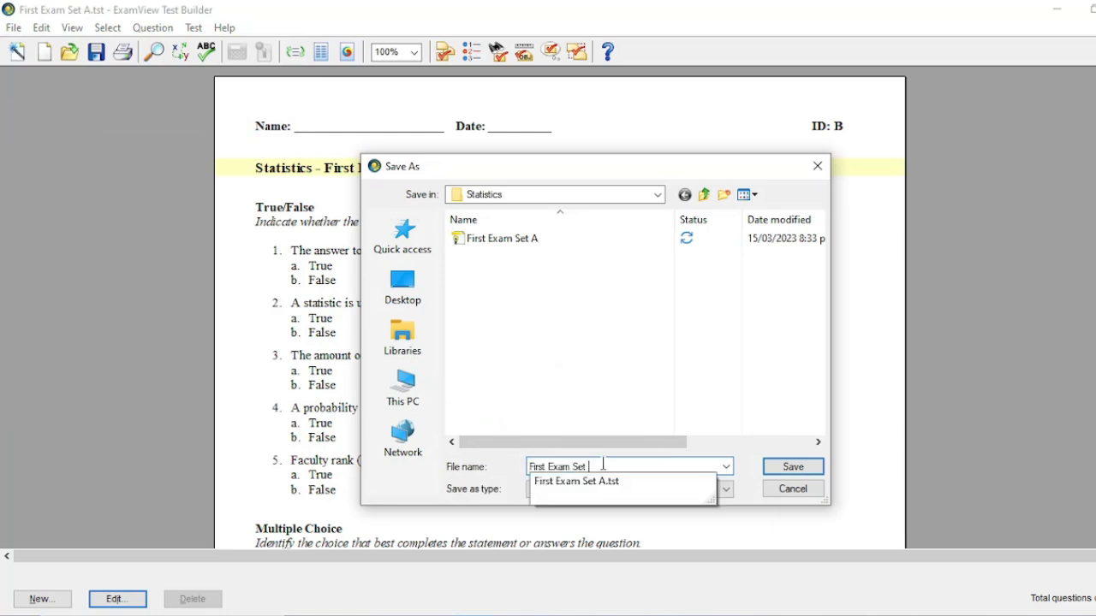
type("B")
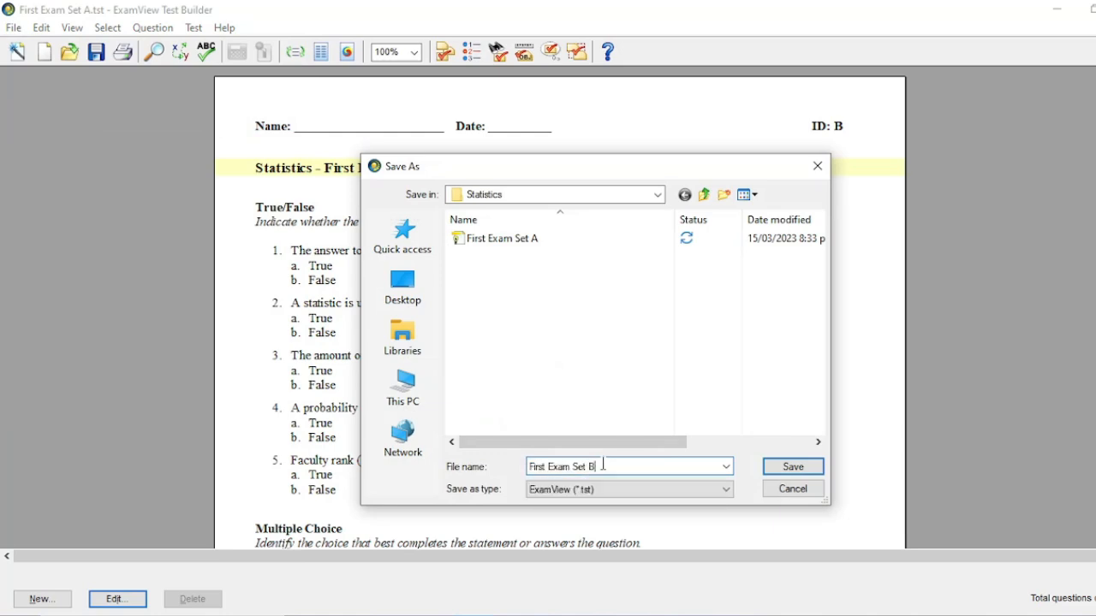
left_click(779, 476)
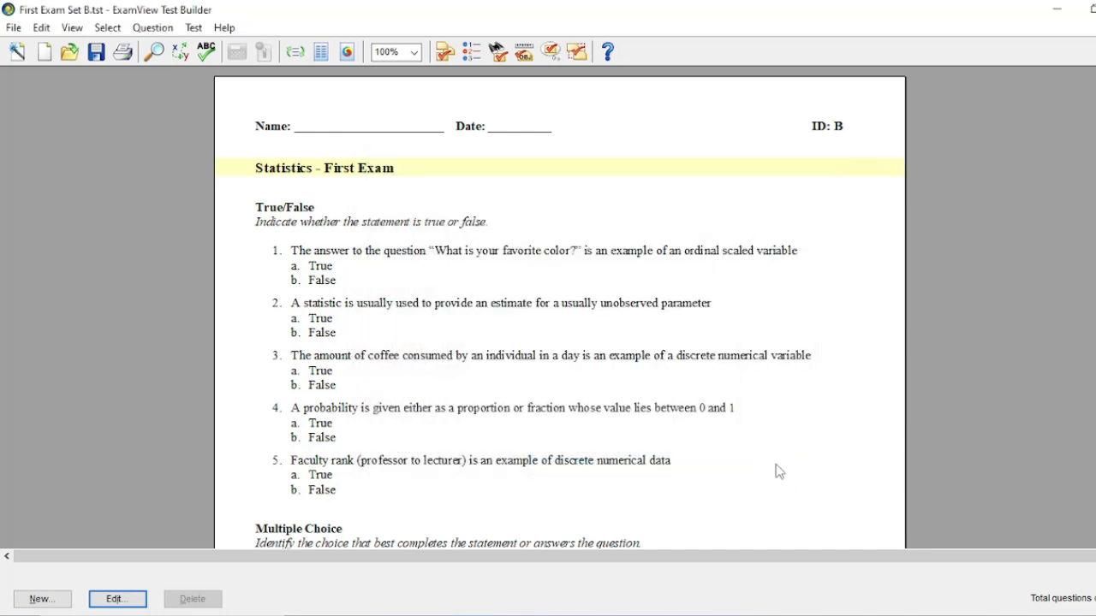
Step: Set the paper size to Legal in the printer setup and check how the questions fit the page
scroll(529, 358, "down", 1)
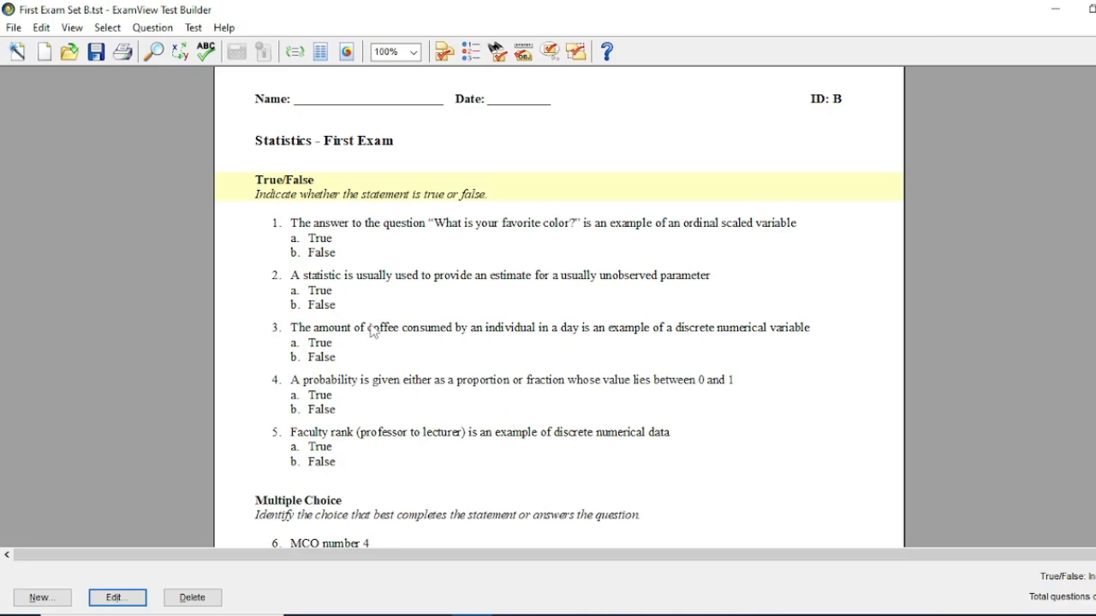
left_click(15, 31)
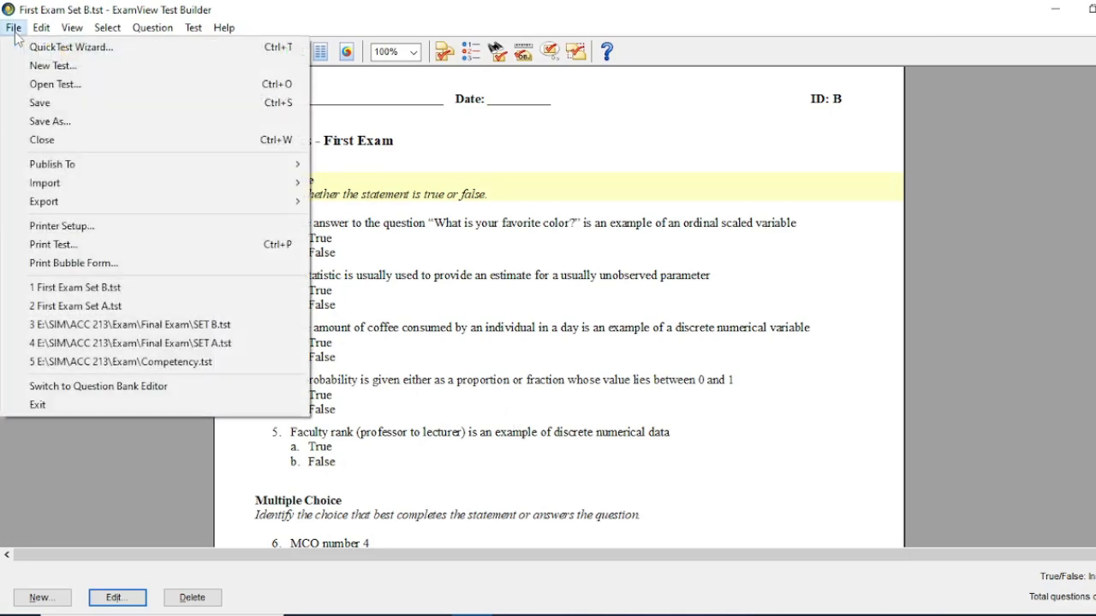
left_click(85, 233)
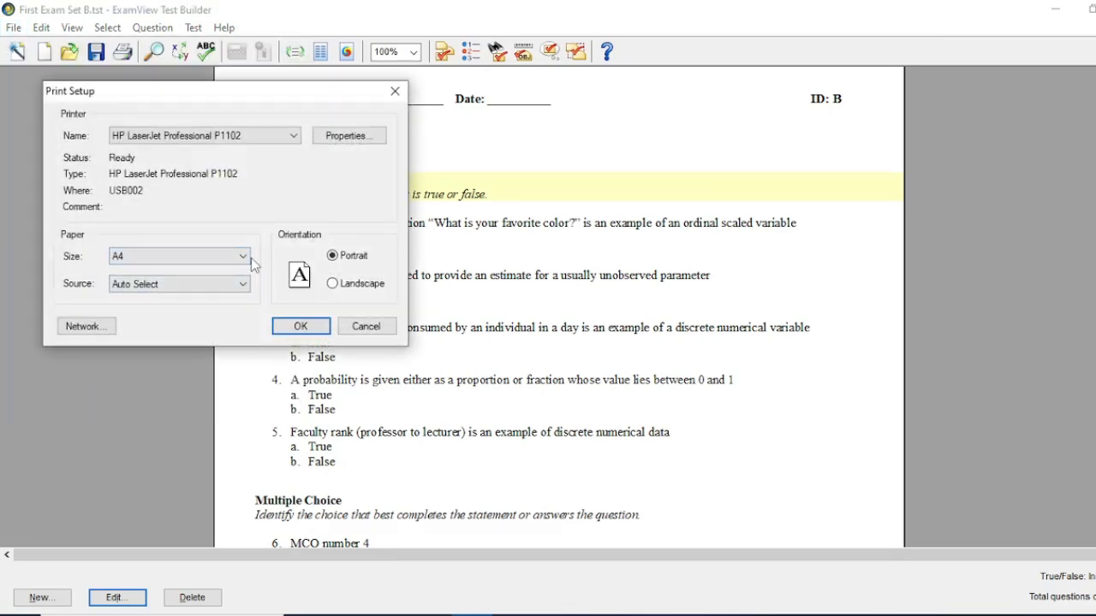
left_click(293, 137)
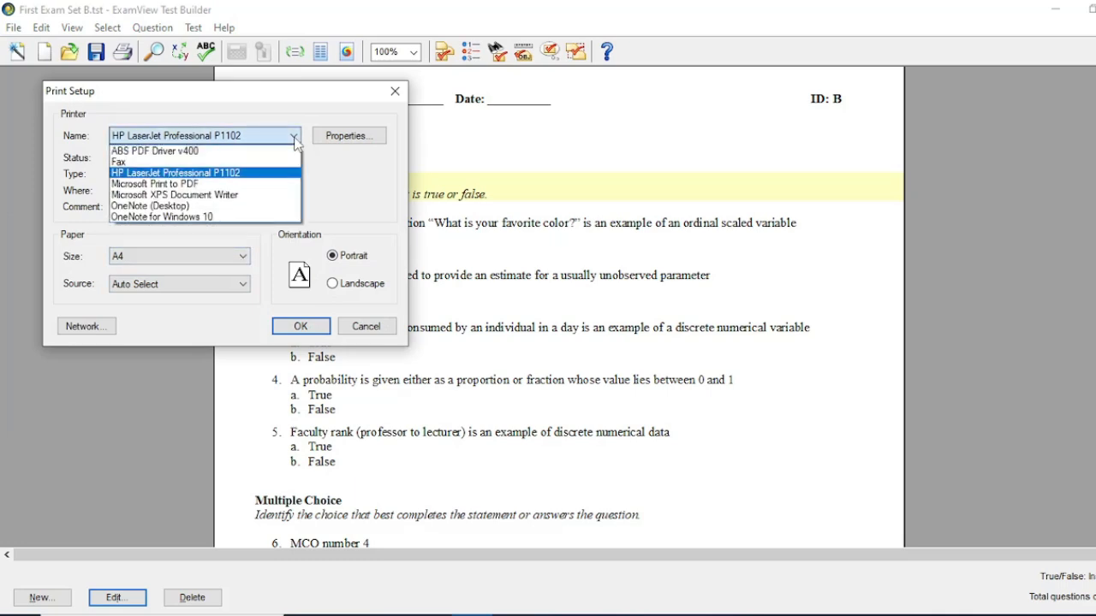
left_click(295, 141)
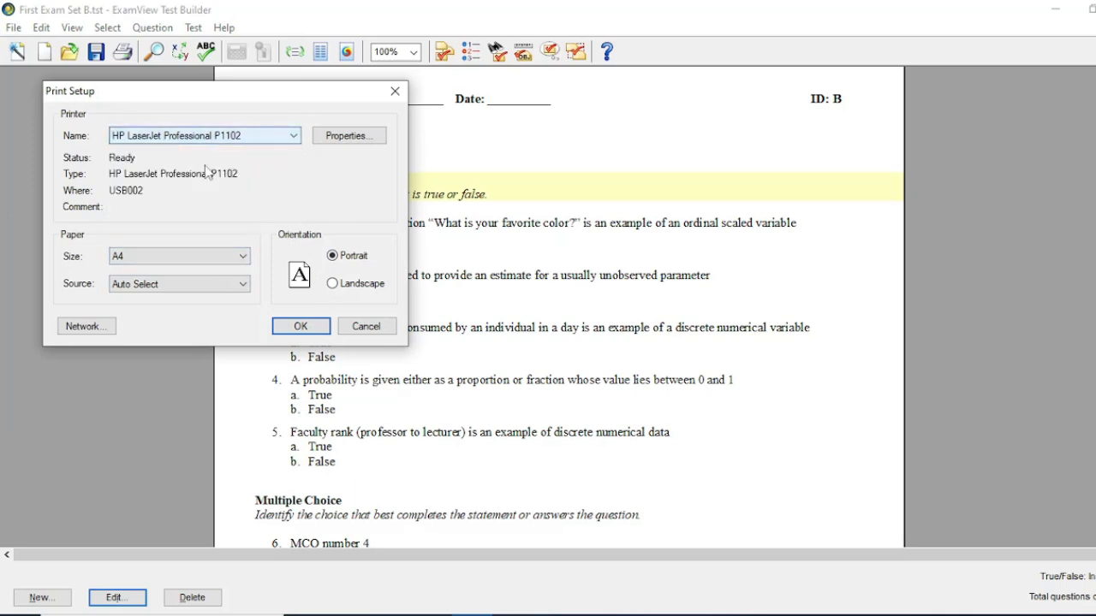
left_click(243, 256)
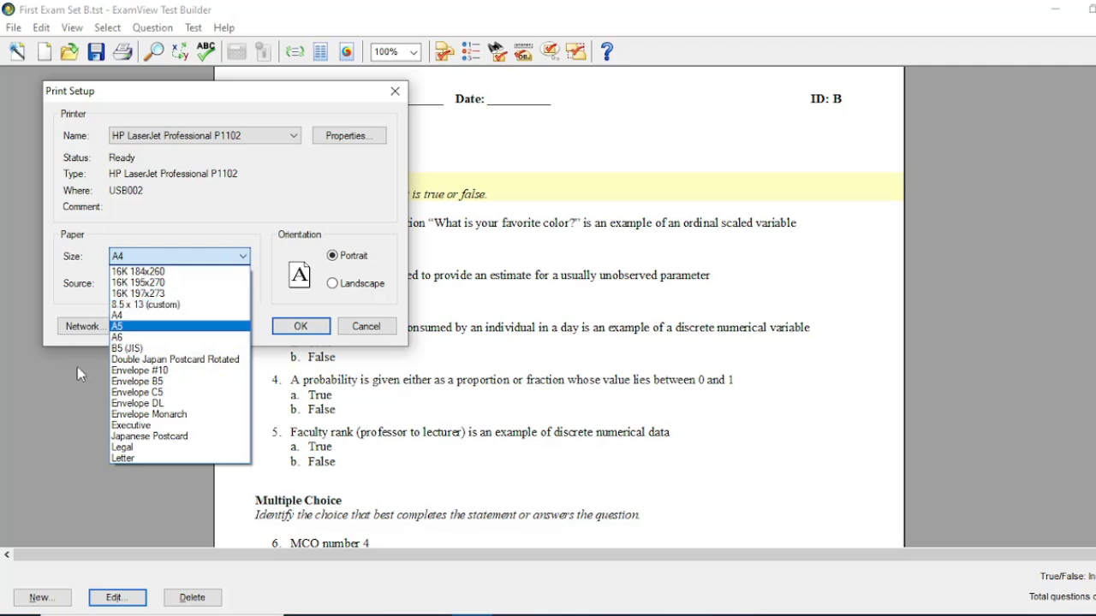
left_click(132, 447)
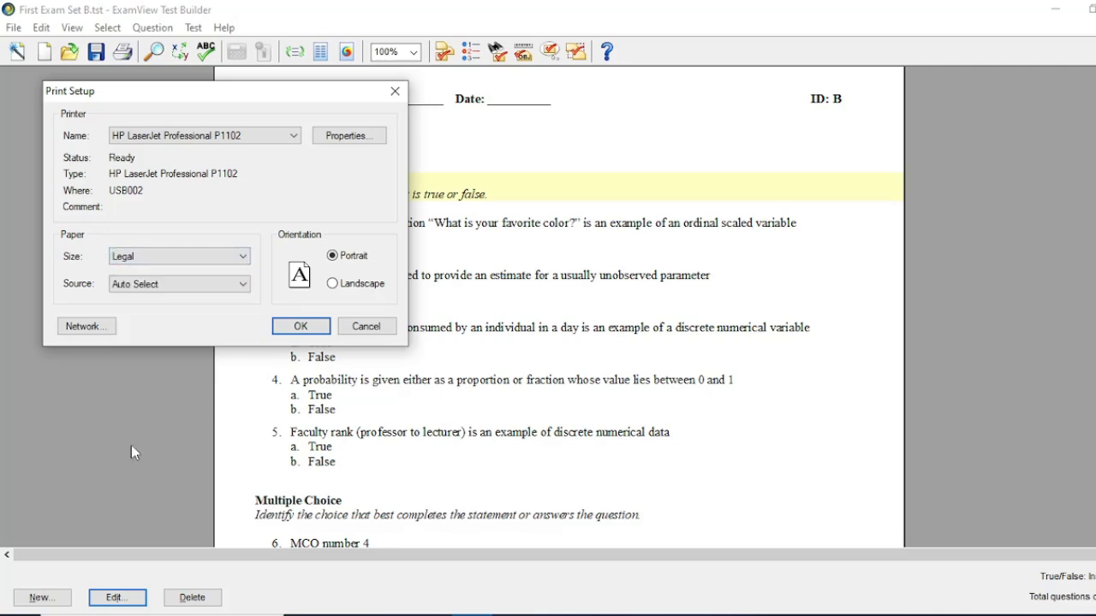
left_click(299, 328)
scroll(508, 468, "down", 7)
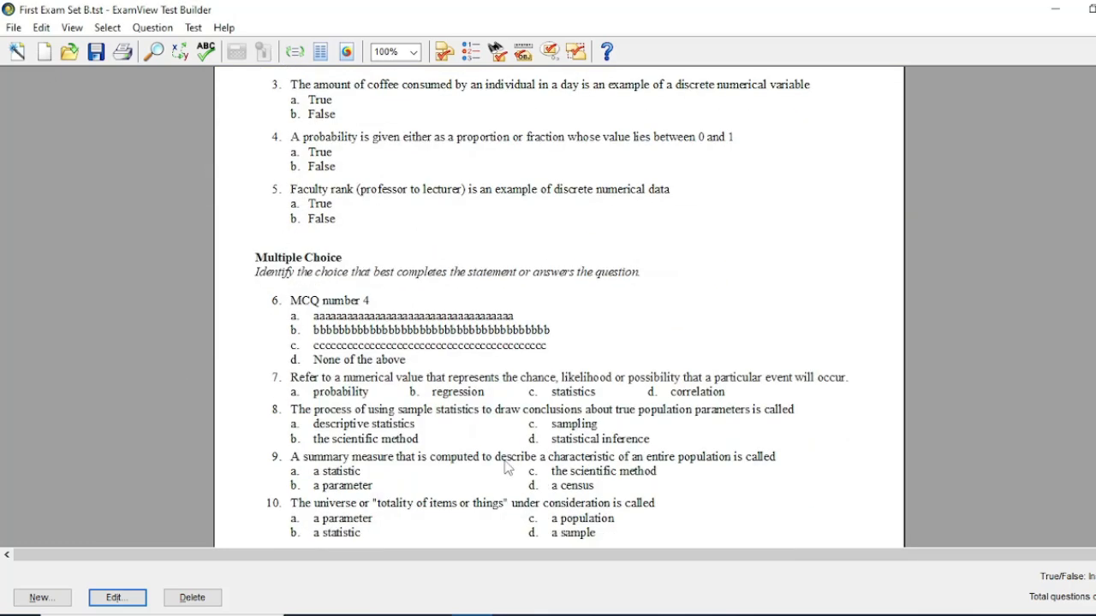
scroll(445, 450, "up", 7)
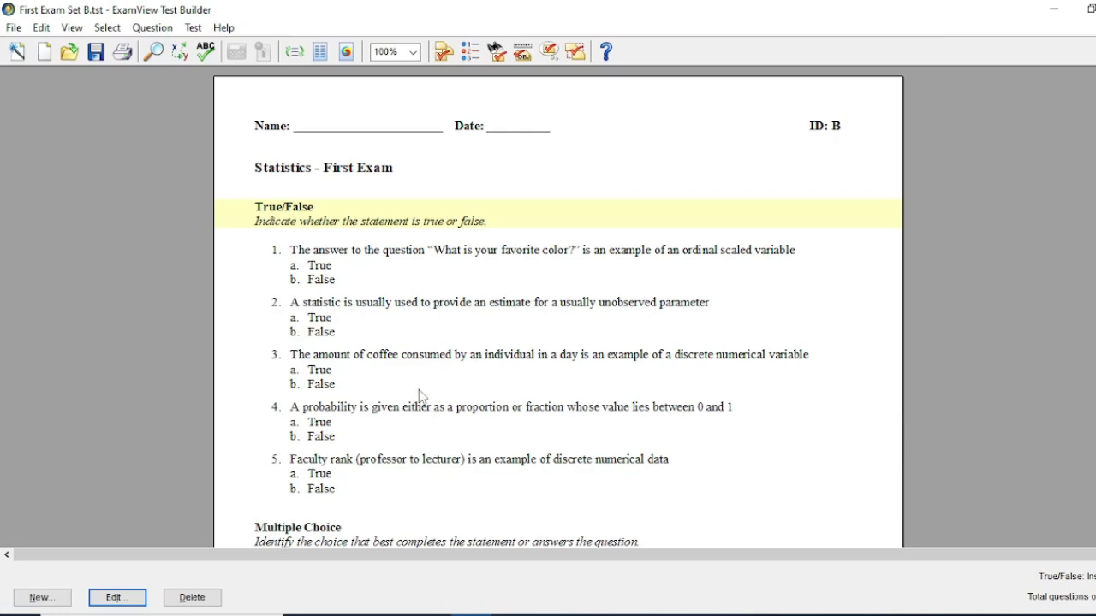
Step: Export the test in Rich Text Format as "First Exam Set B" to the Statistics folder
left_click(14, 28)
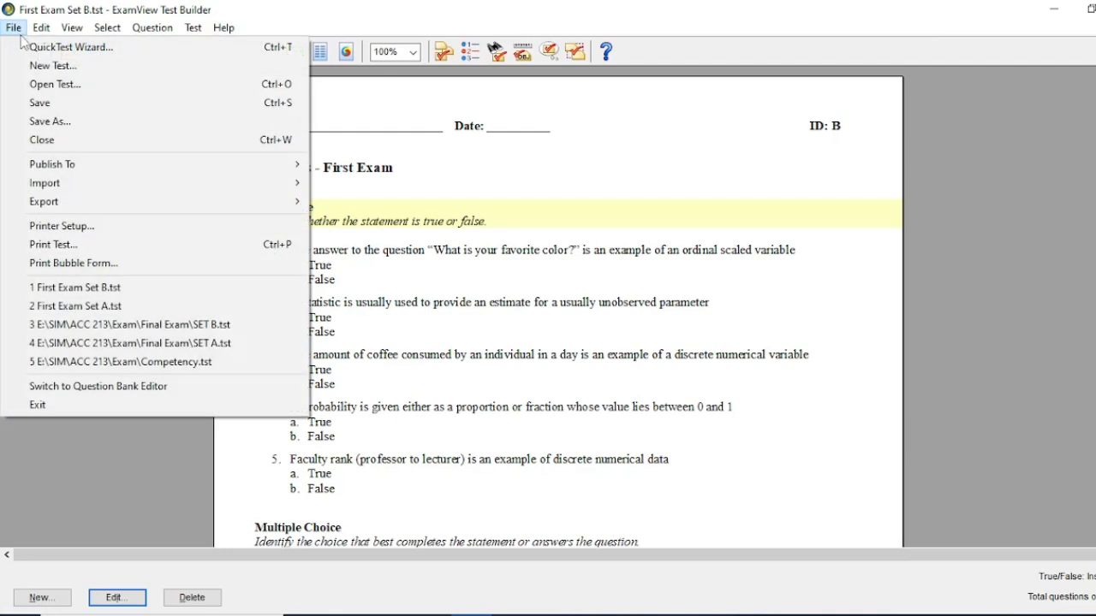
mouse_move(58, 169)
mouse_move(74, 202)
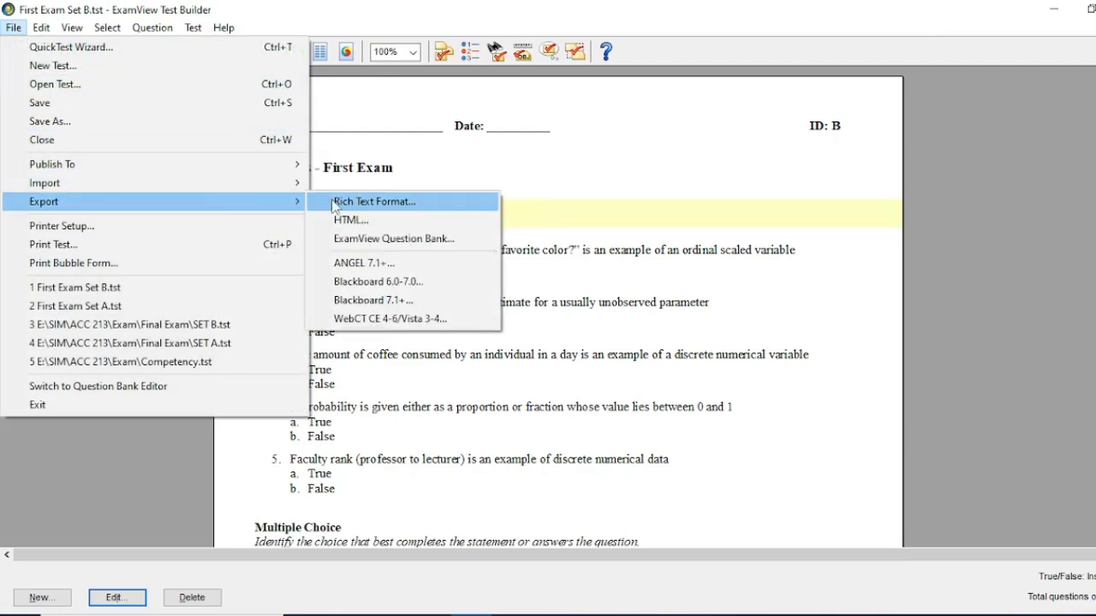
left_click(393, 206)
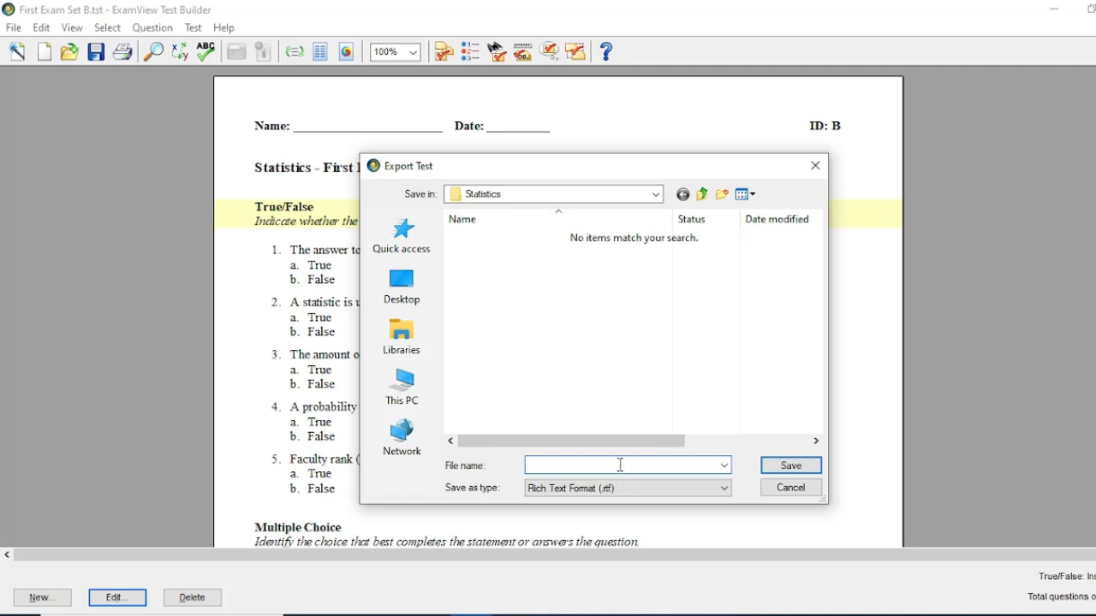
type("First")
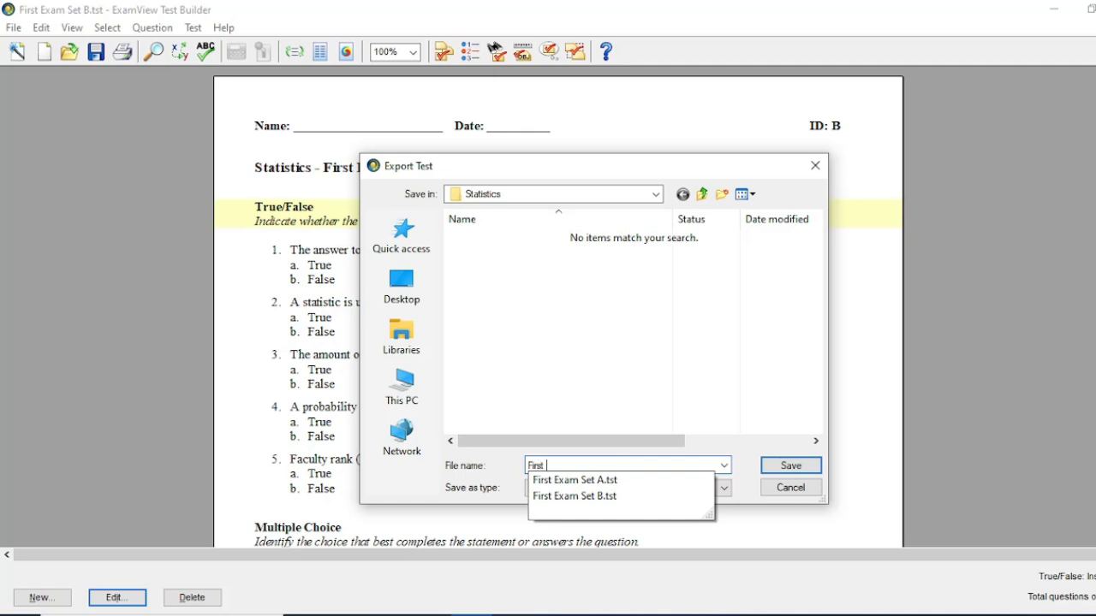
left_click(636, 498)
left_click(639, 468)
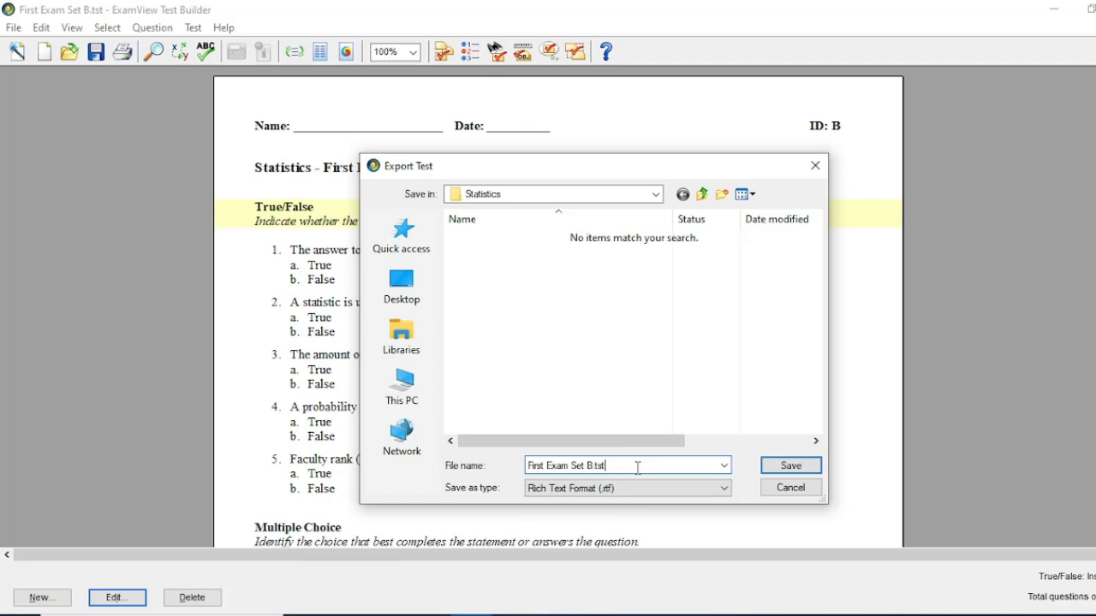
key("BackSpace")
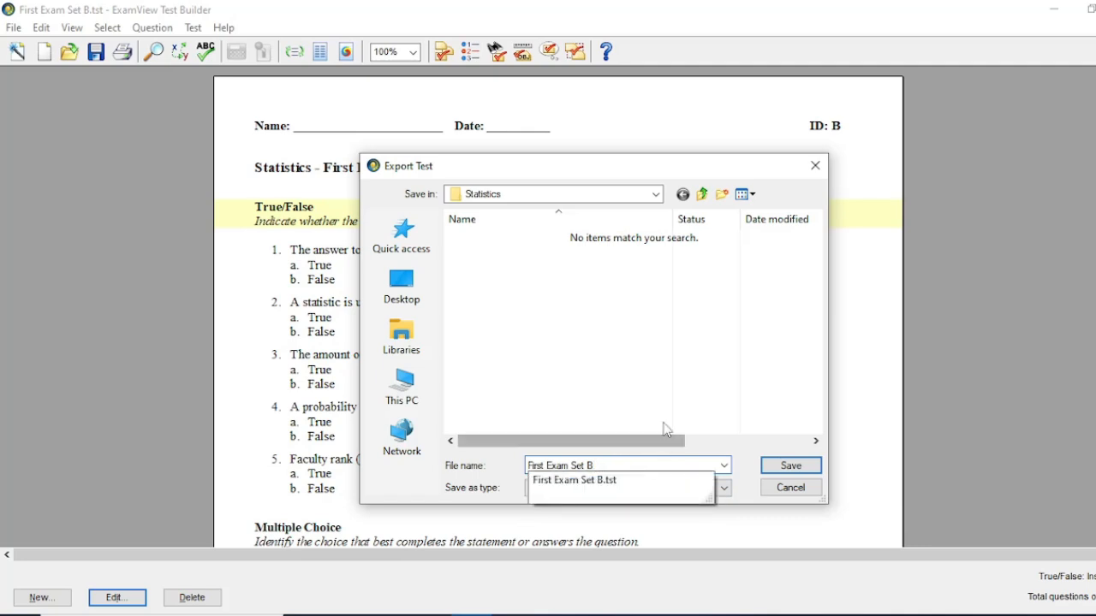
left_click(753, 479)
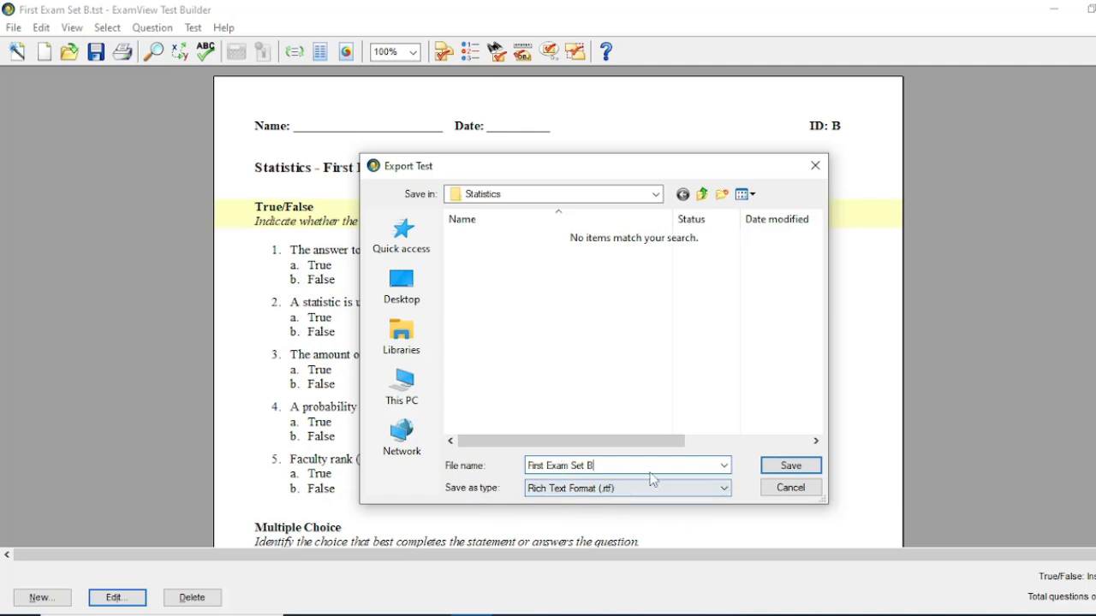
left_click(778, 474)
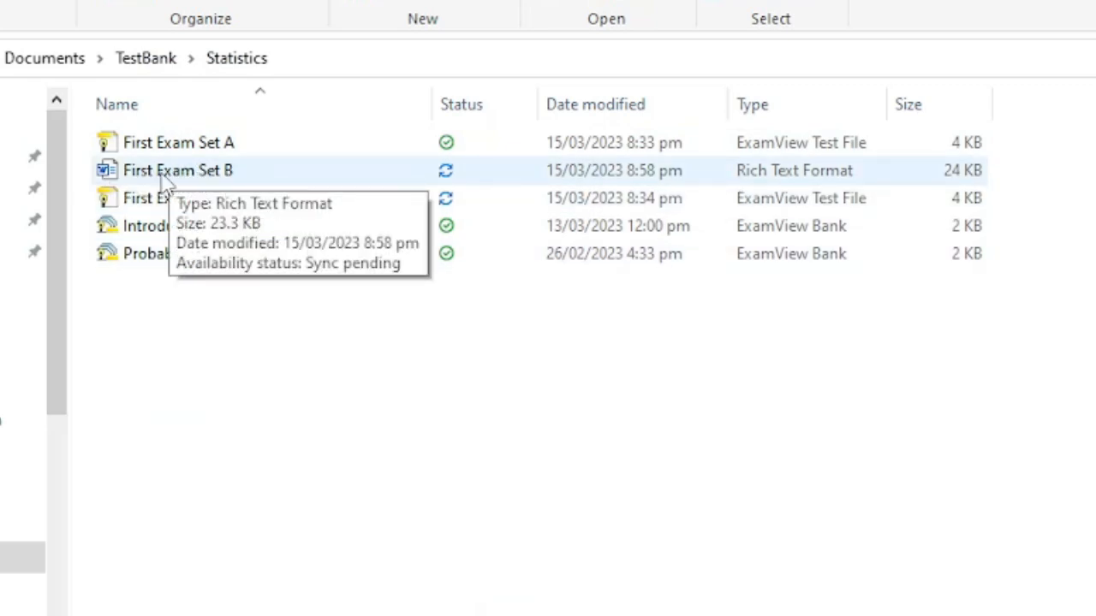
Step: Open the exported "First Exam Set B" Rich Text Format file in Word and look through its questions
double_click(212, 174)
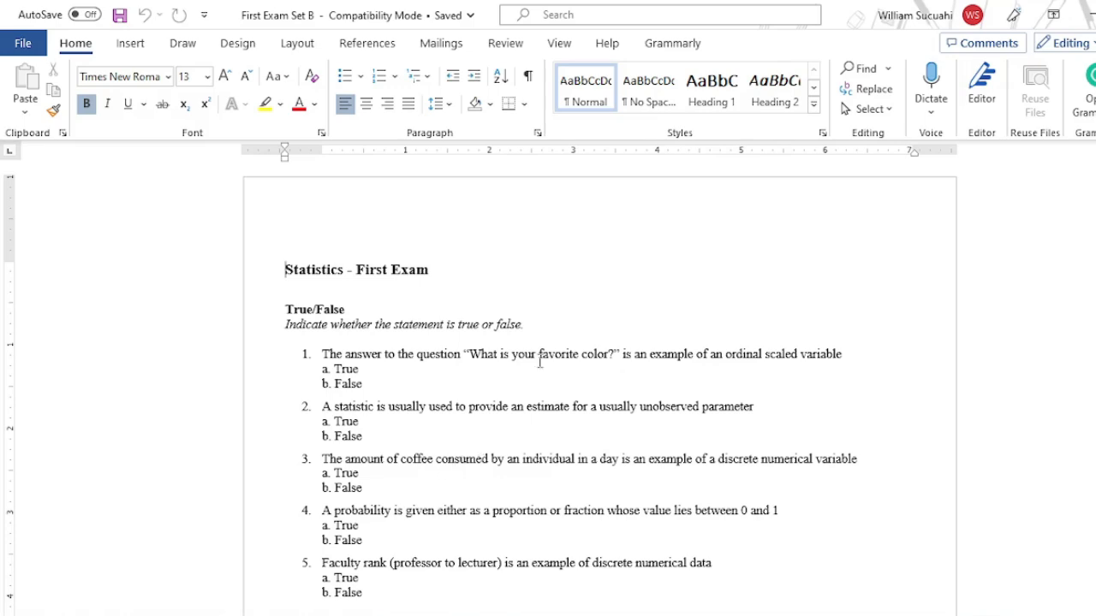
left_click(494, 436)
scroll(494, 437, "down", 2)
scroll(492, 439, "down", 8)
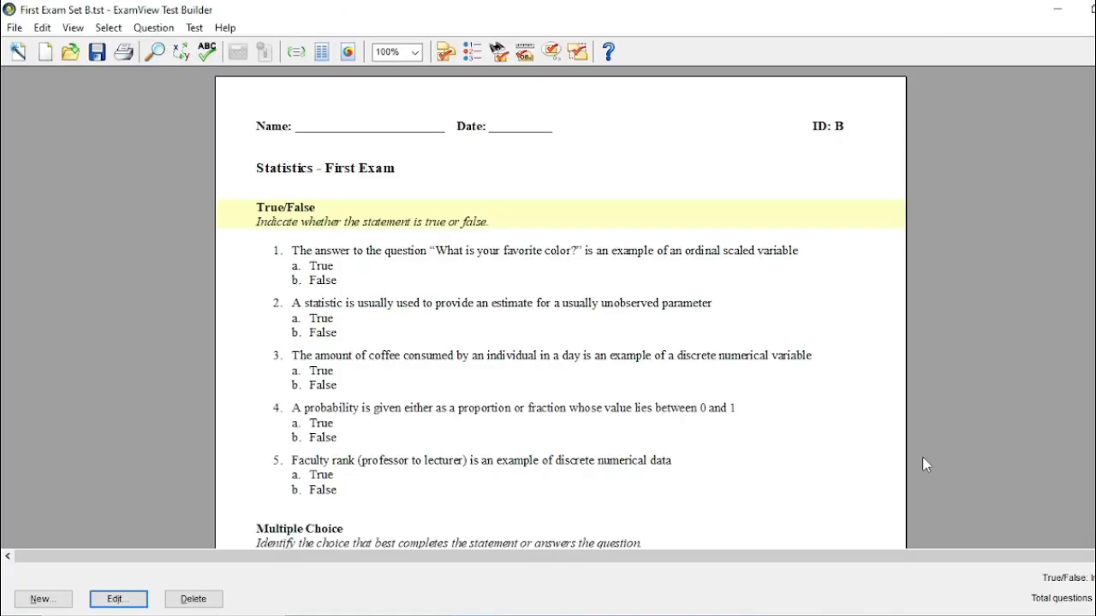